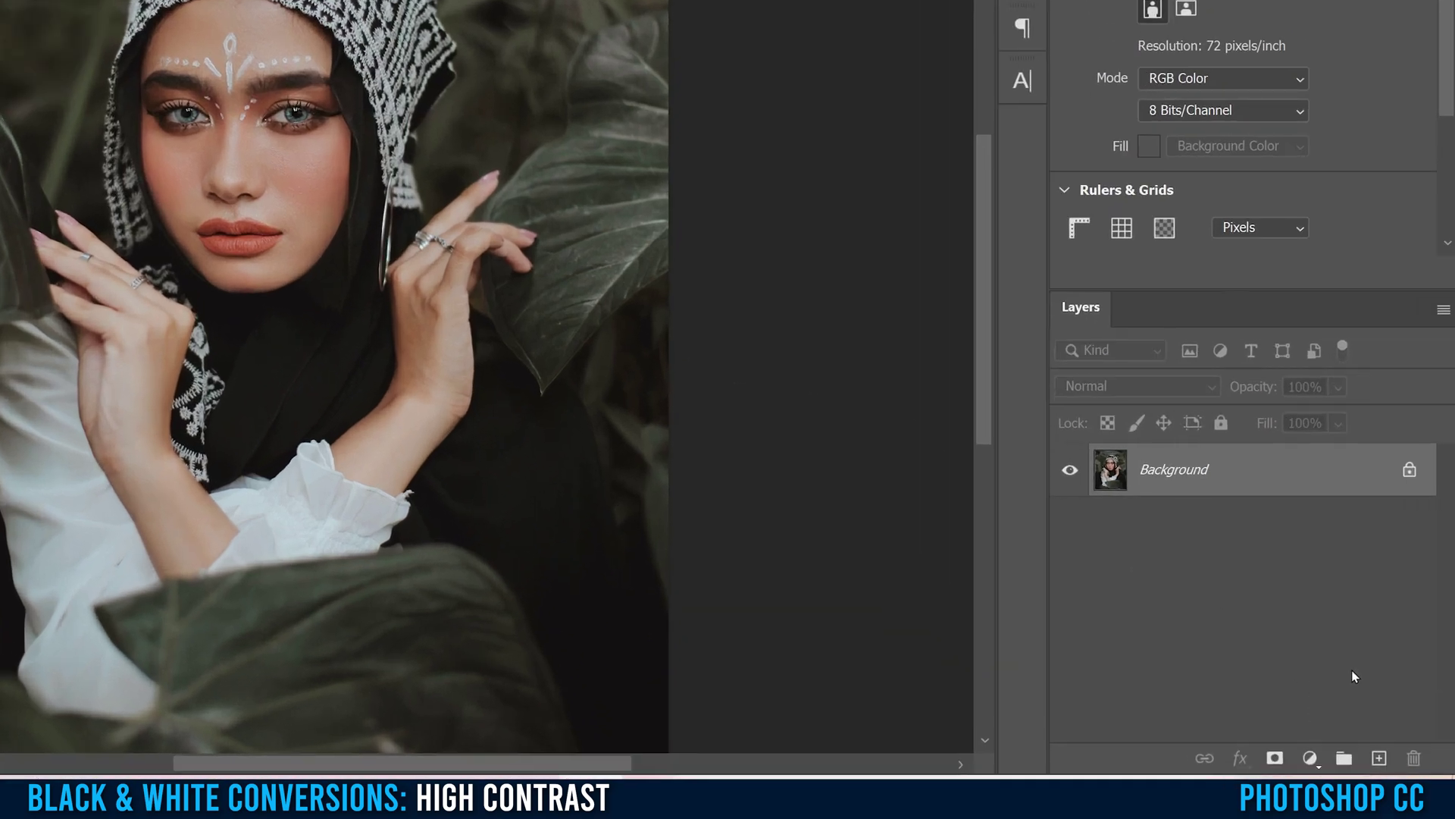
Add a Gradient Map adjustment layer above the background photo and make sure its properties are shown.
{"action": "left_click", "coordinate": [1311, 759]}
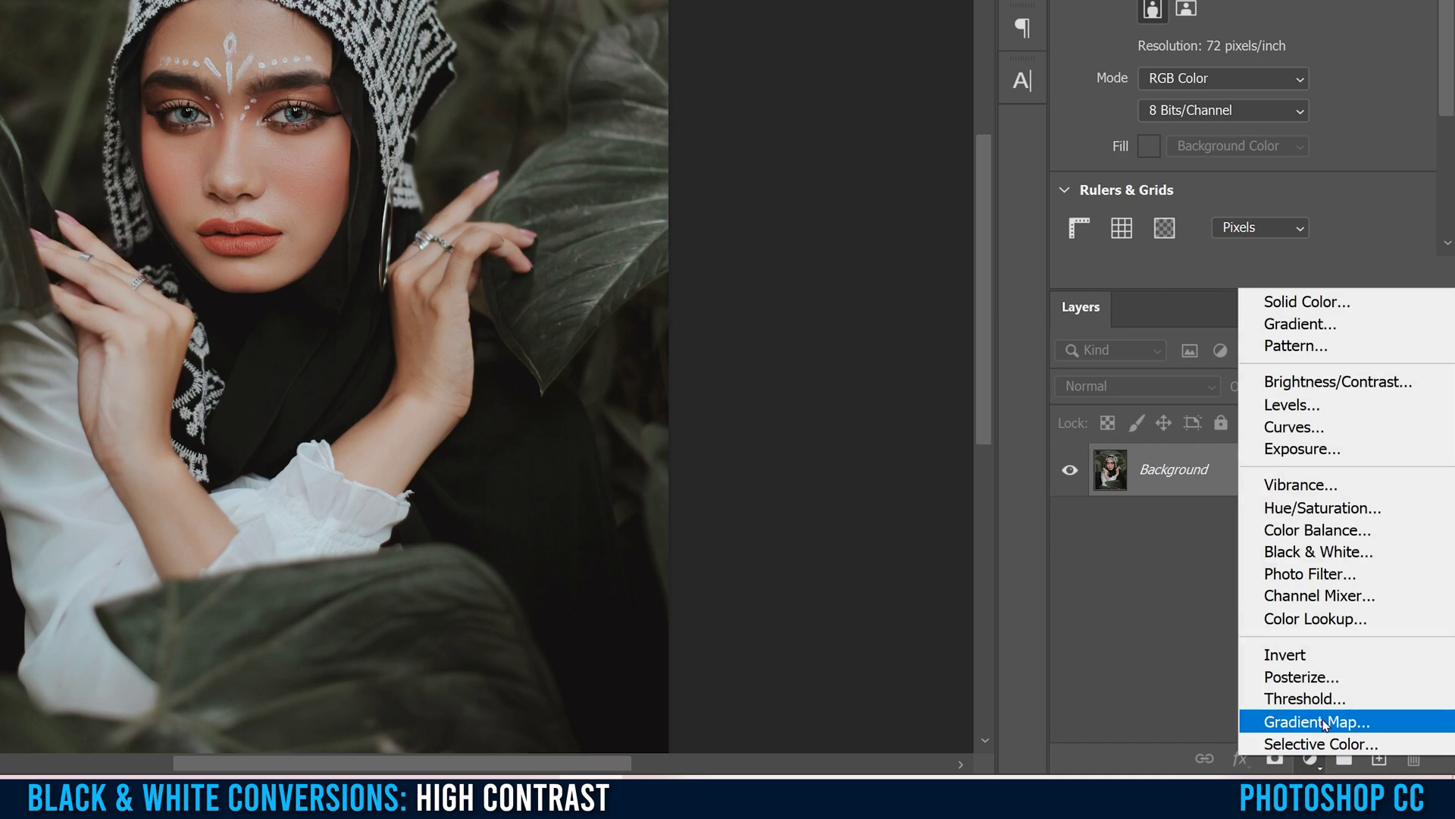
{"action": "left_click", "coordinate": [1325, 724]}
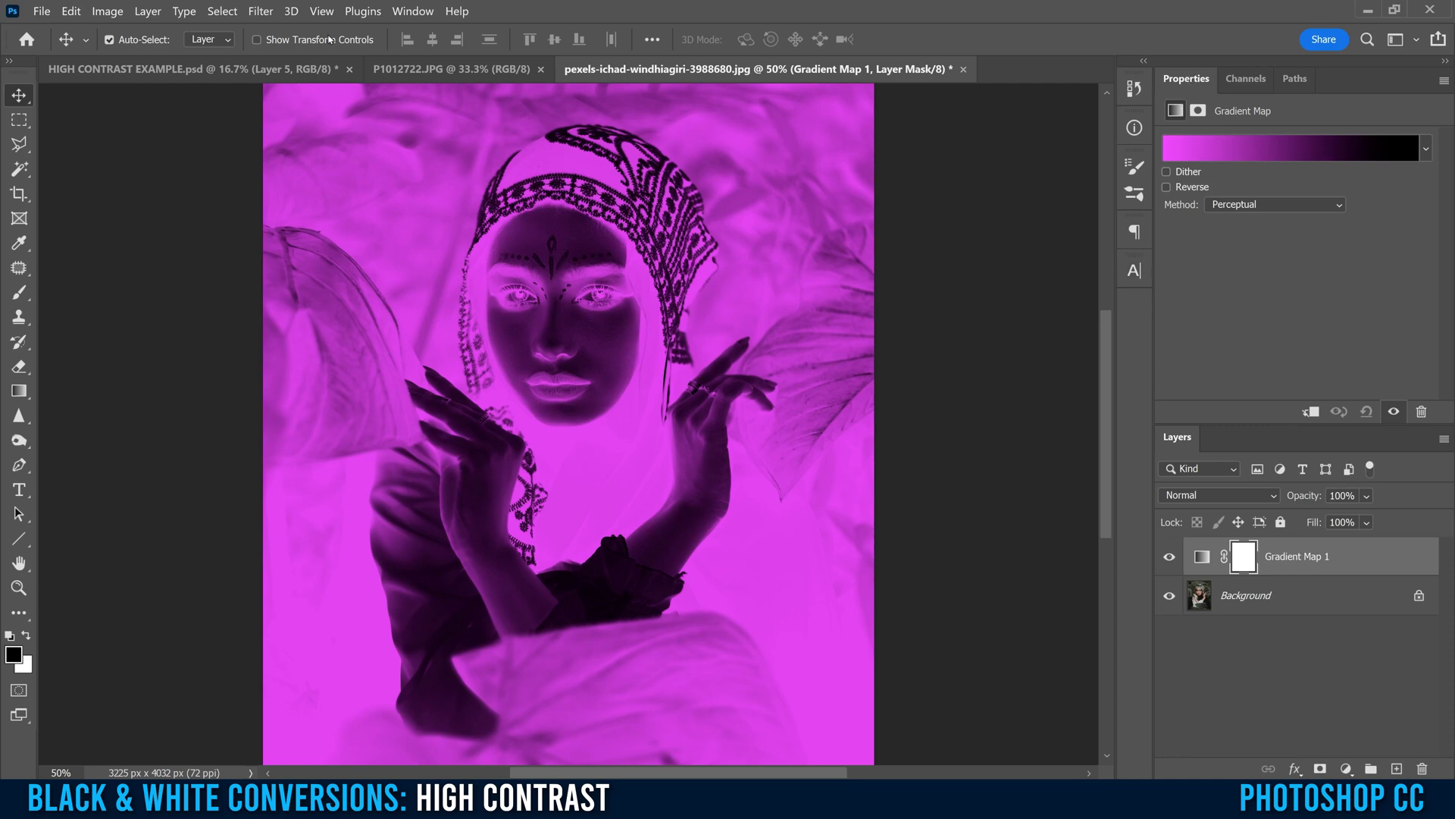
{"action": "left_click", "coordinate": [412, 11]}
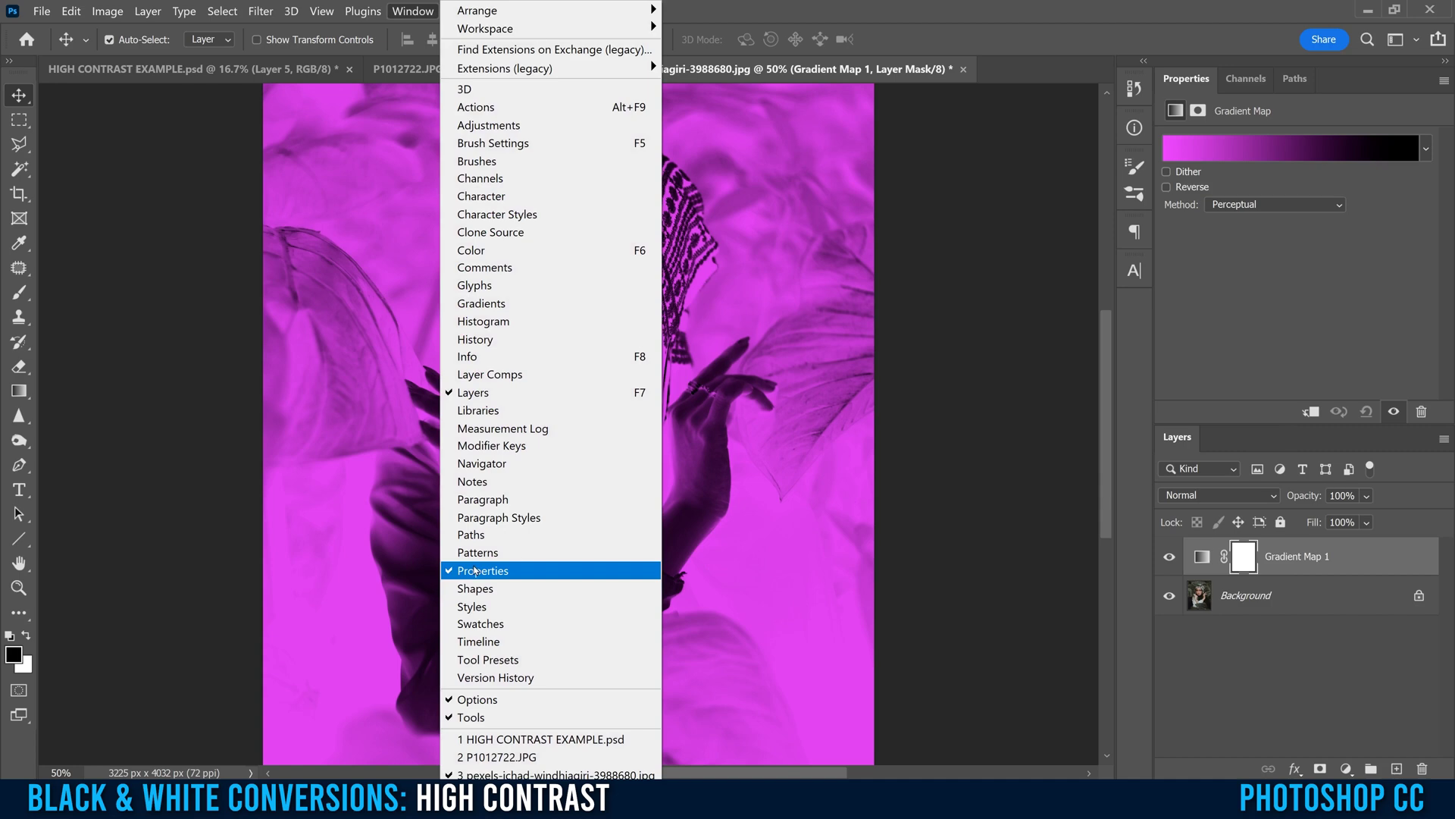
{"action": "left_click", "coordinate": [484, 570]}
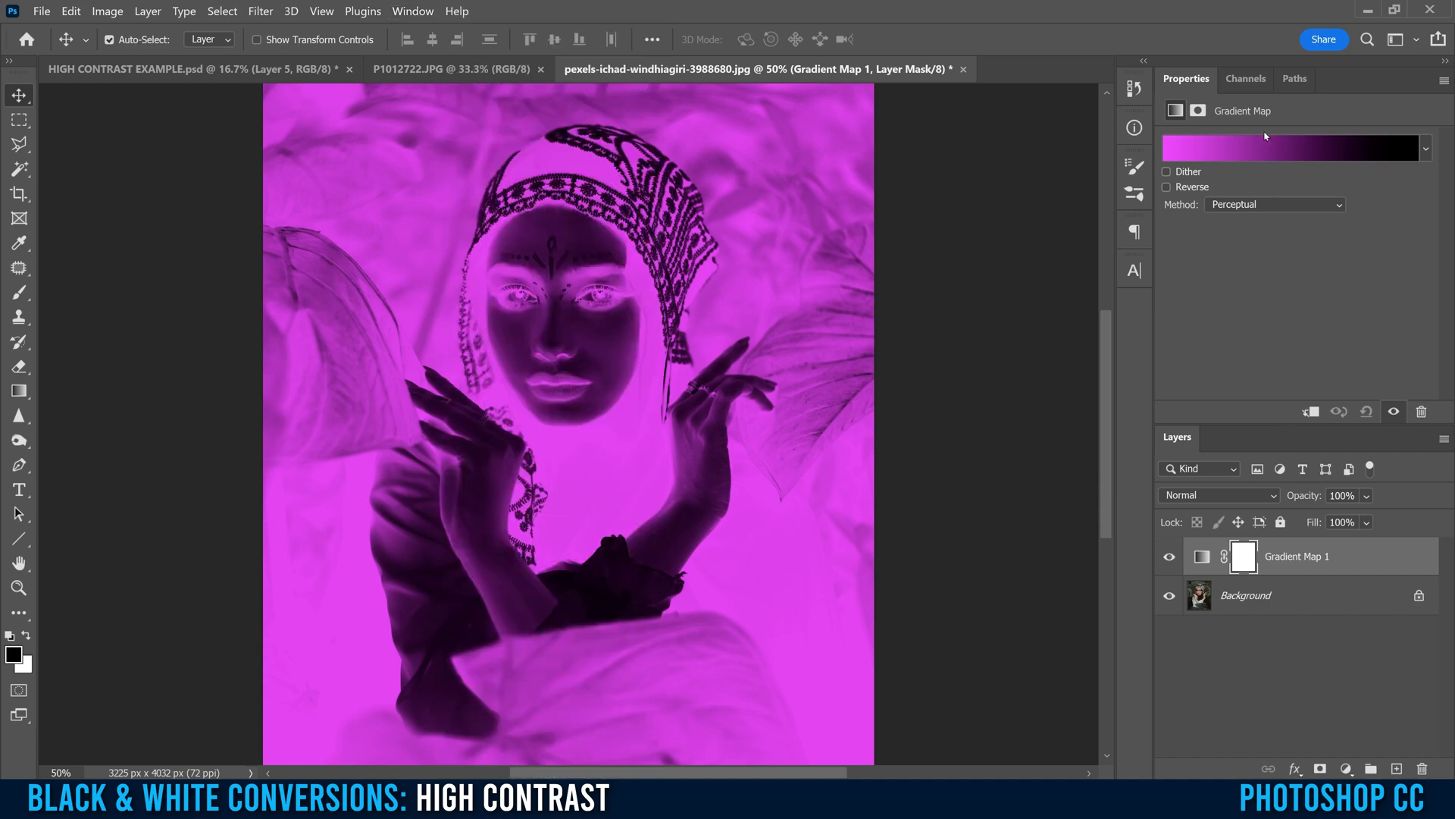
Open the gradient map's gradient for editing and apply the Black, White preset from the Basics group.
{"action": "left_click", "coordinate": [1301, 154]}
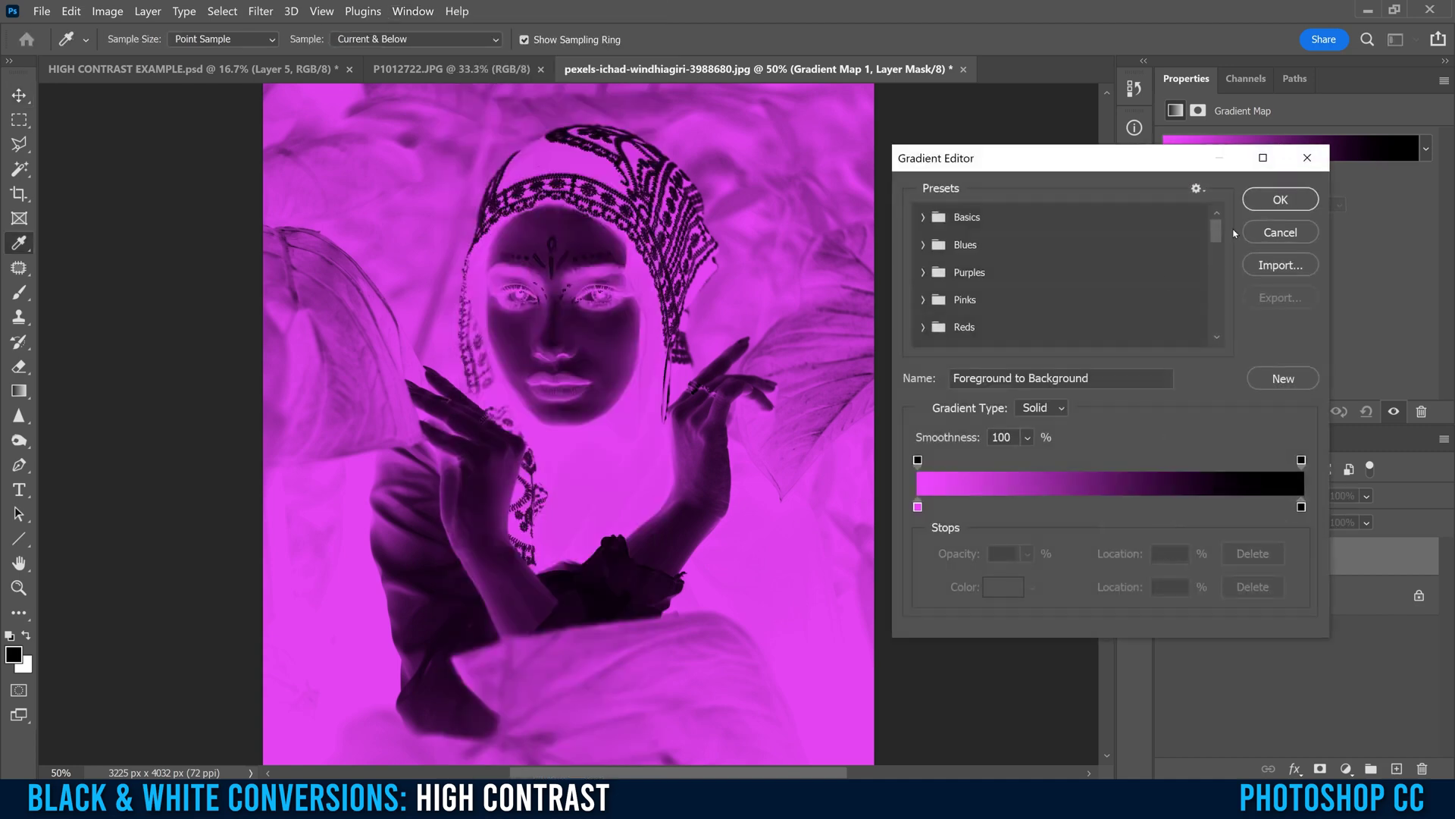
{"action": "left_click_drag", "start_coordinate": [1096, 153], "coordinate": [1060, 148]}
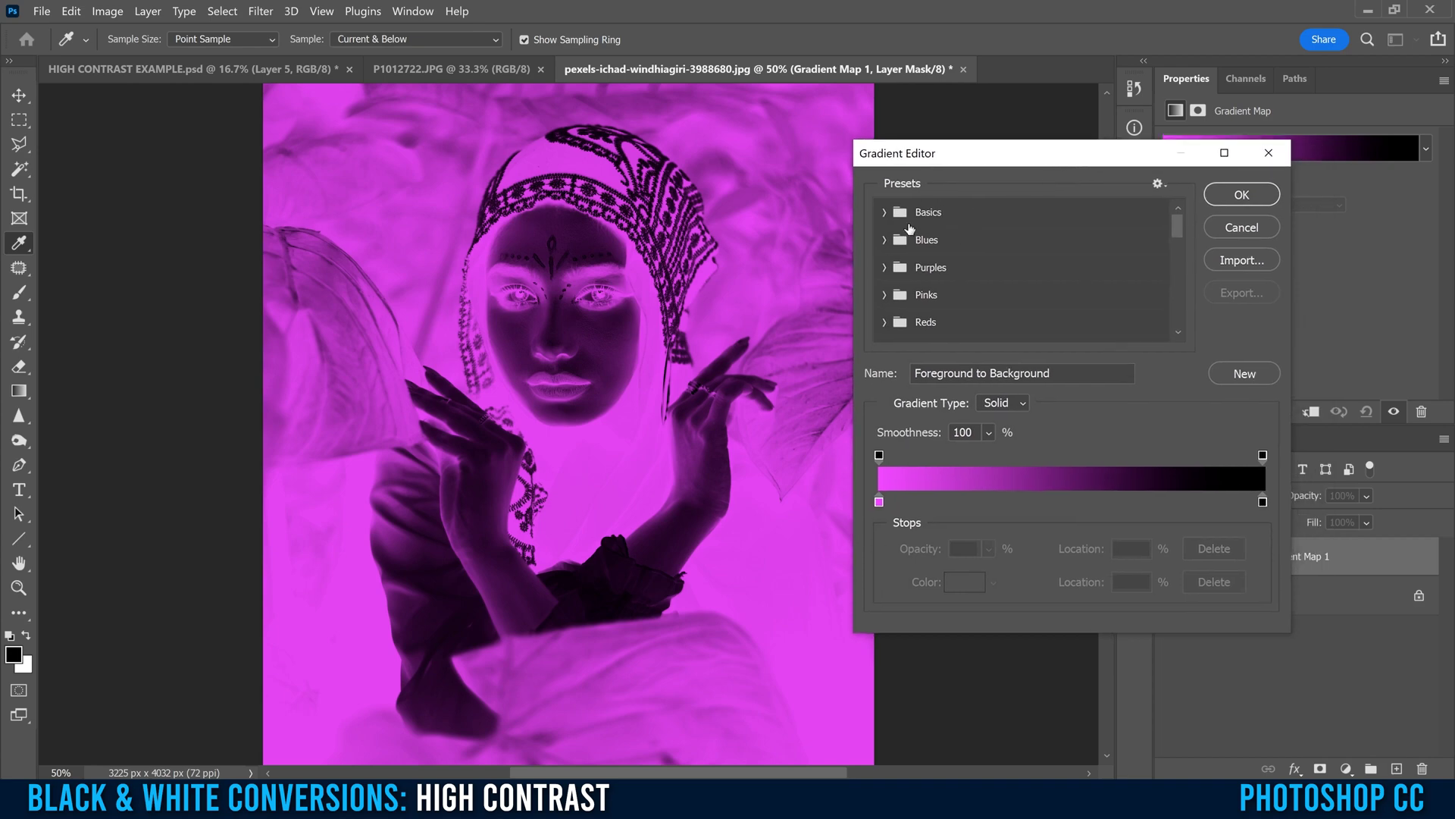
{"action": "left_click", "coordinate": [884, 213]}
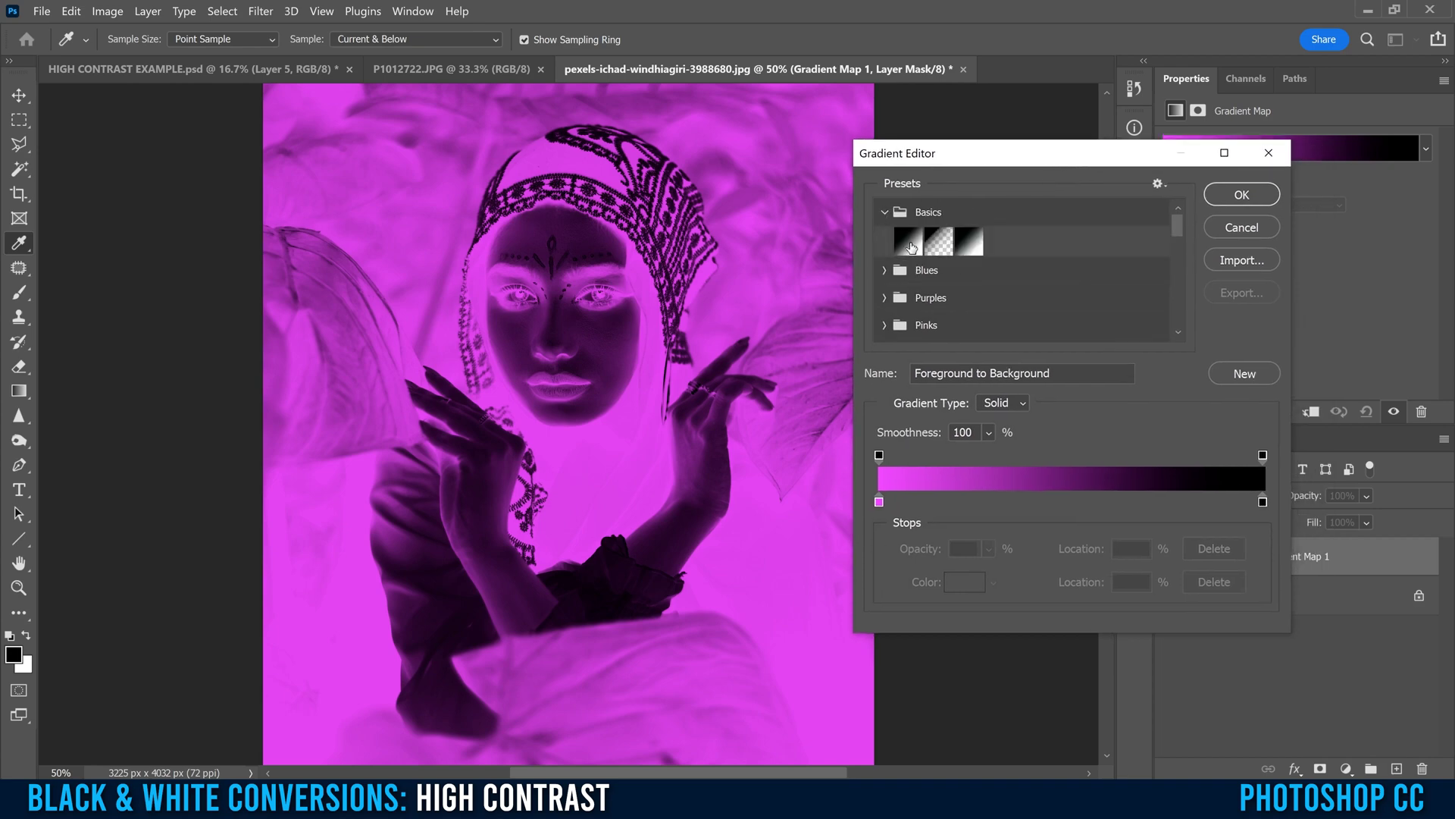
{"action": "left_click", "coordinate": [907, 243]}
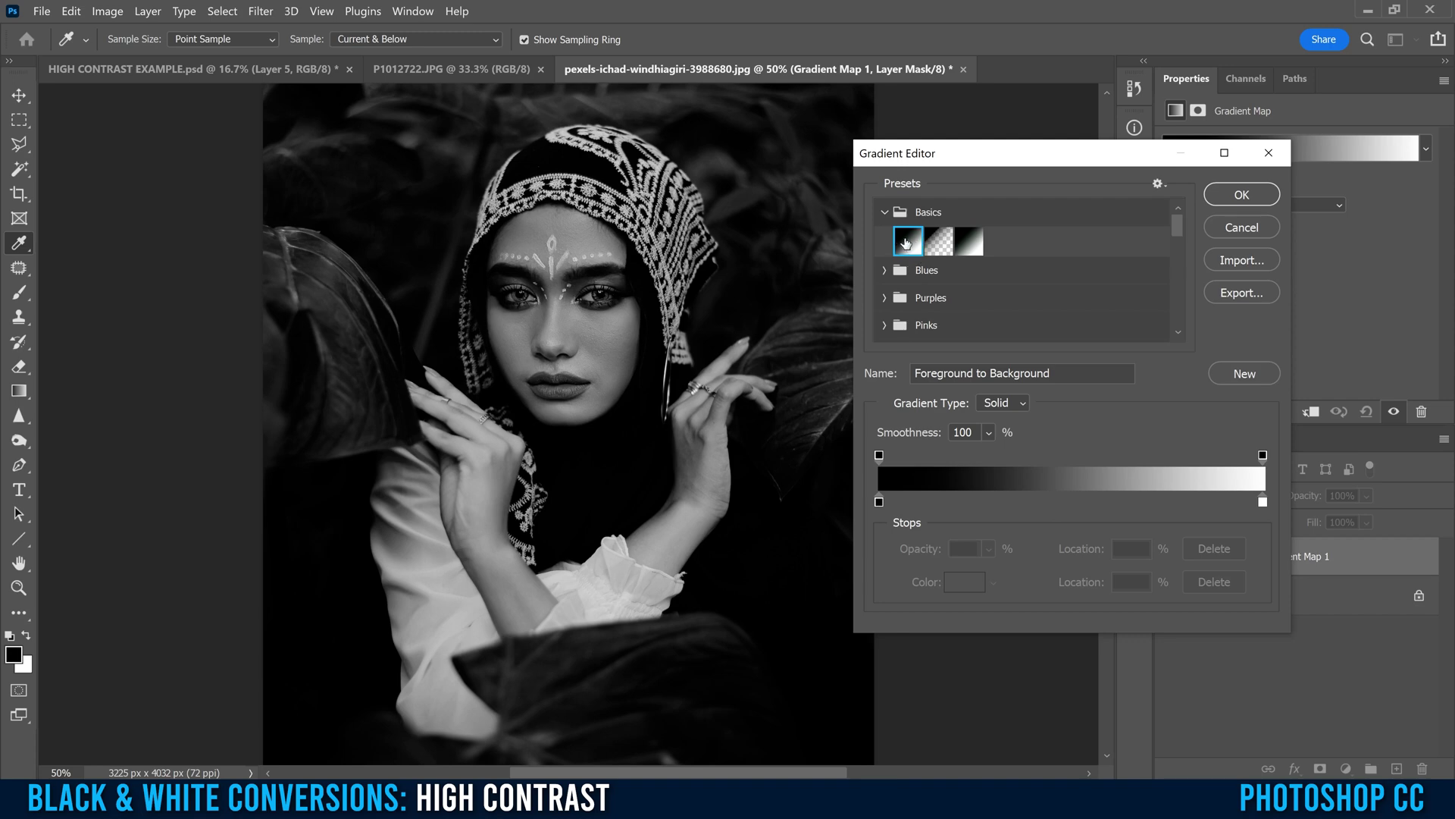
{"action": "left_click", "coordinate": [969, 241]}
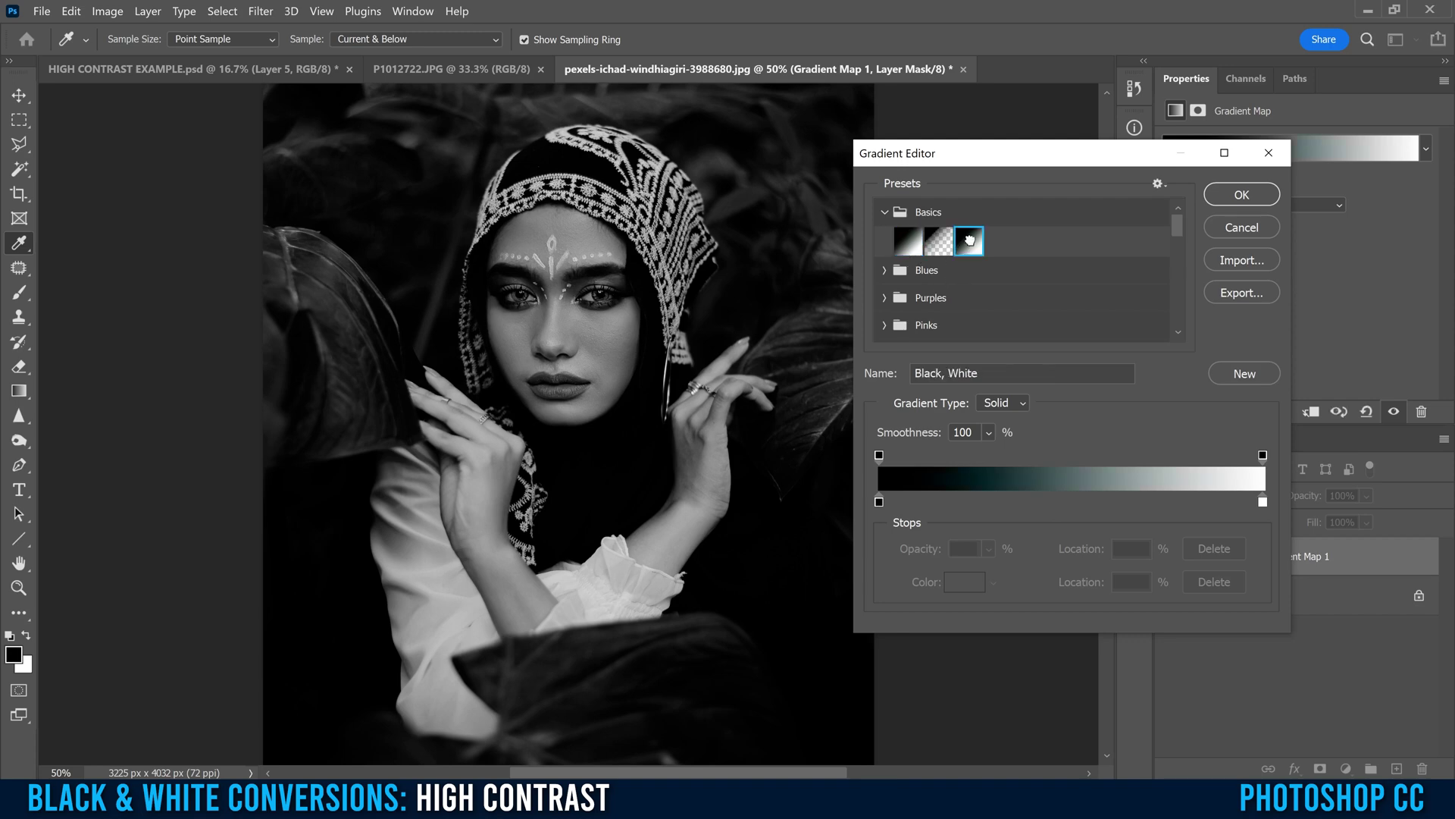
Set the gradient's dark stop to 000000 and its light stop to ffffff.
{"action": "left_click", "coordinate": [879, 501]}
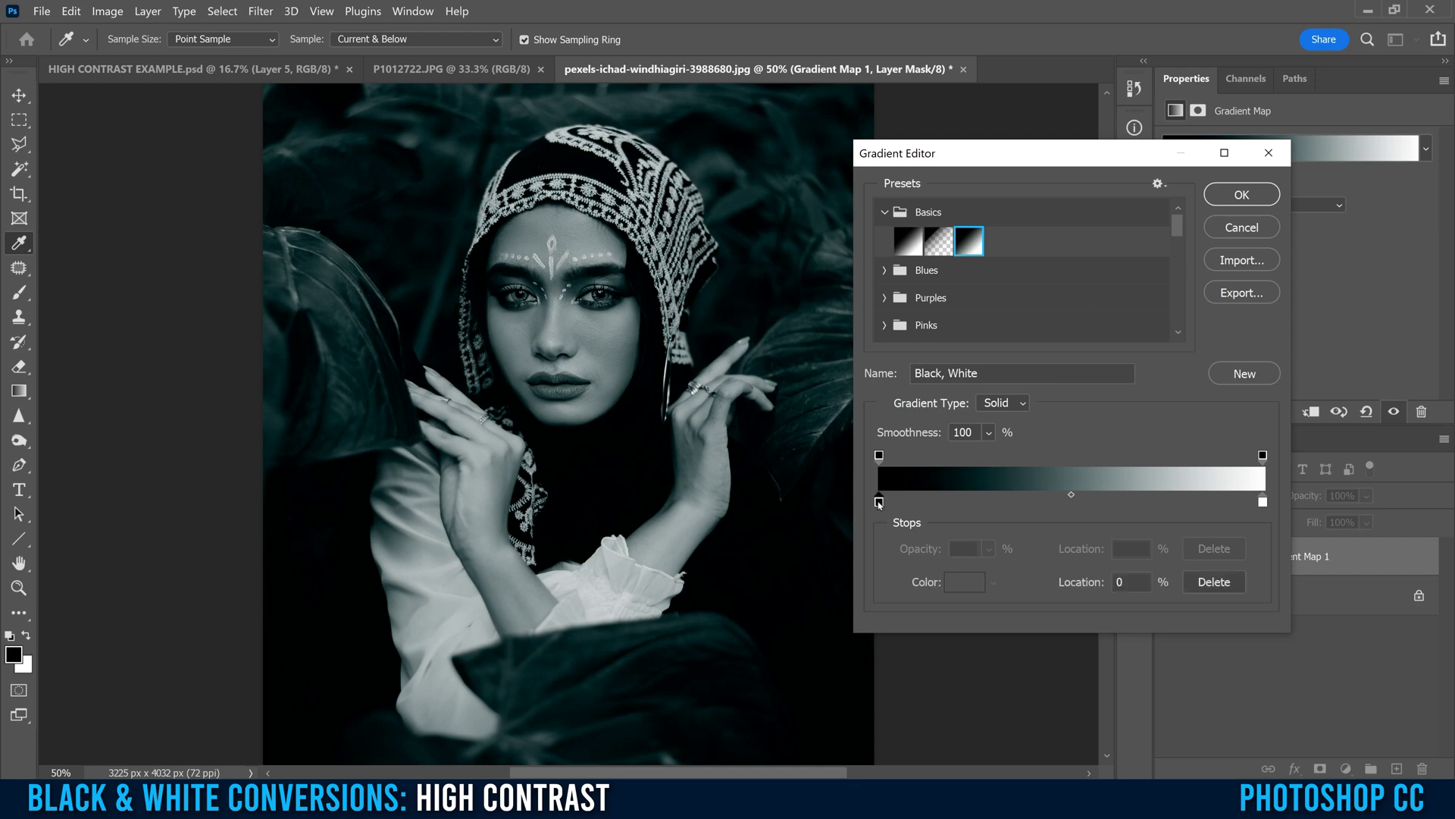
{"action": "left_click", "coordinate": [961, 583]}
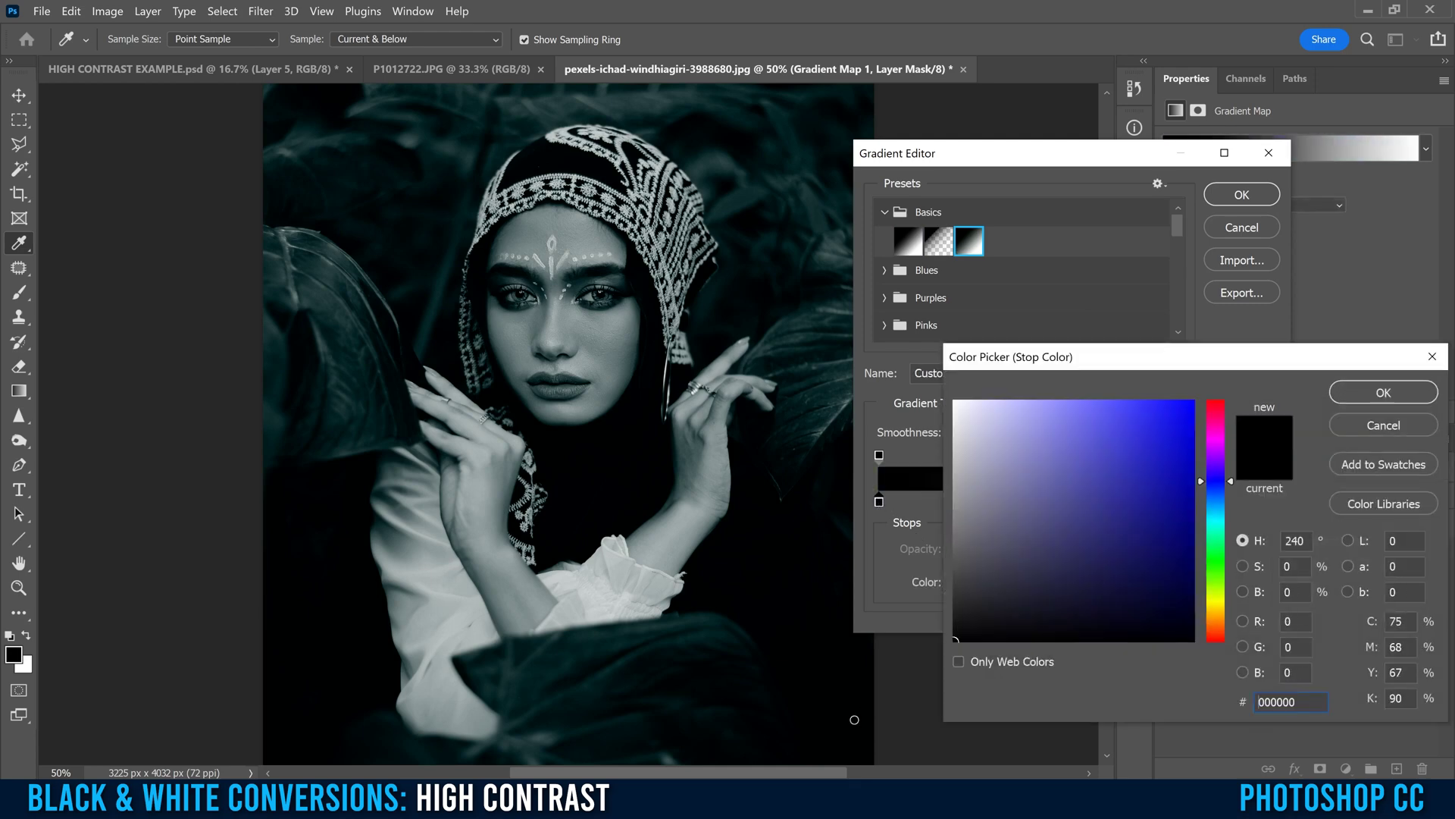
{"action": "key", "text": "Return"}
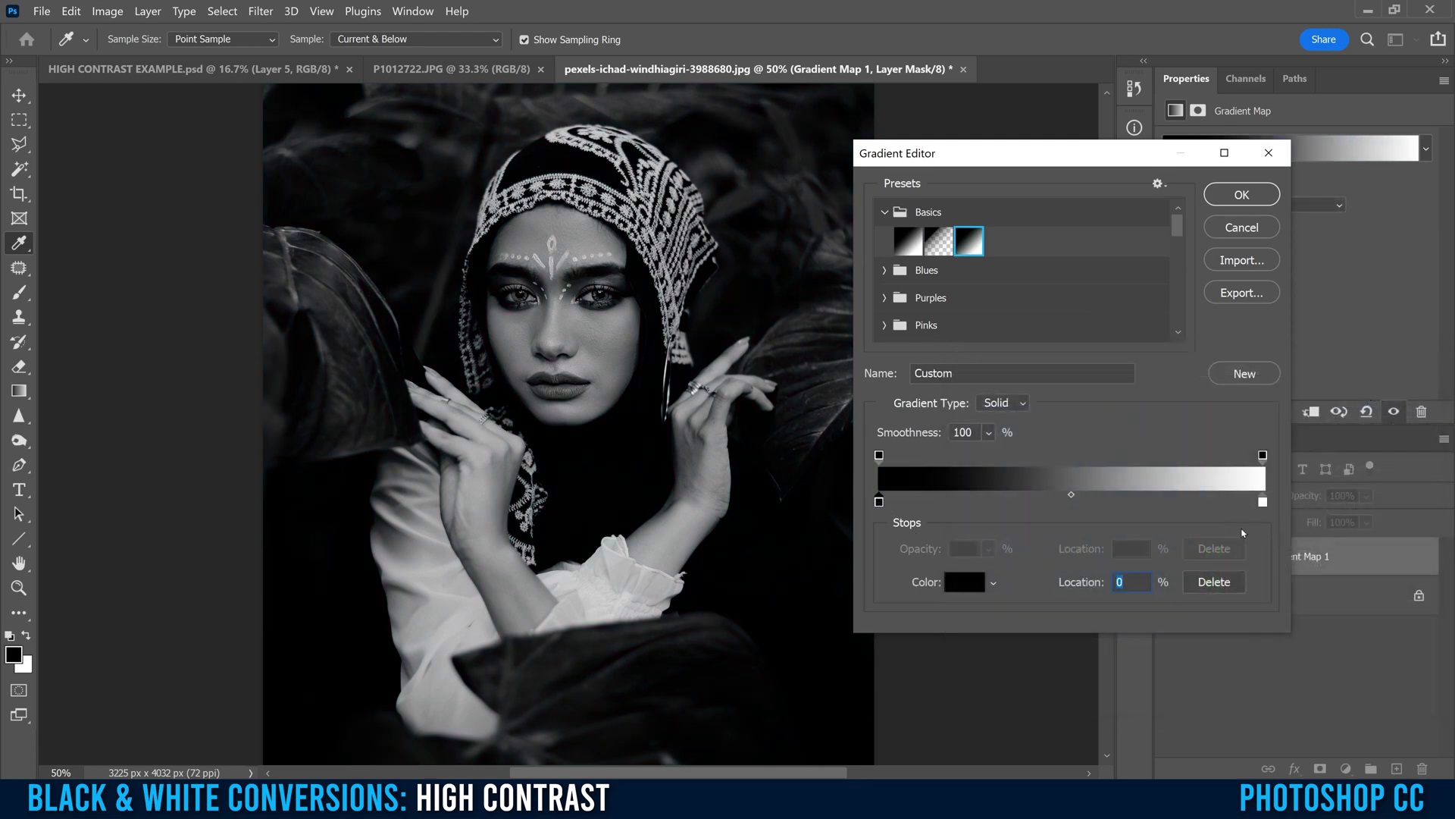
{"action": "left_click", "coordinate": [1262, 501]}
{"action": "left_click", "coordinate": [964, 581]}
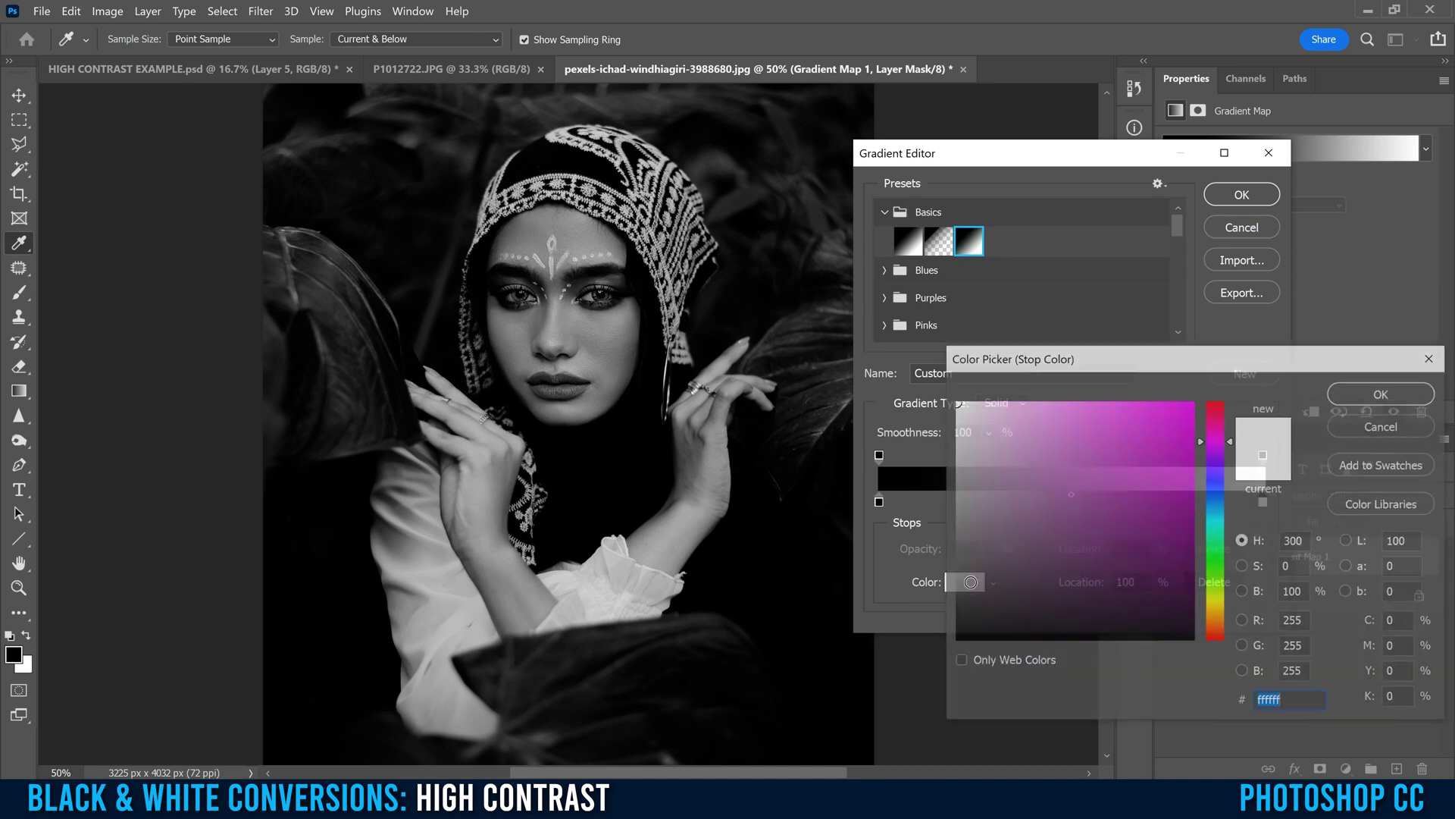
{"action": "left_click_drag", "start_coordinate": [1081, 489], "coordinate": [892, 352]}
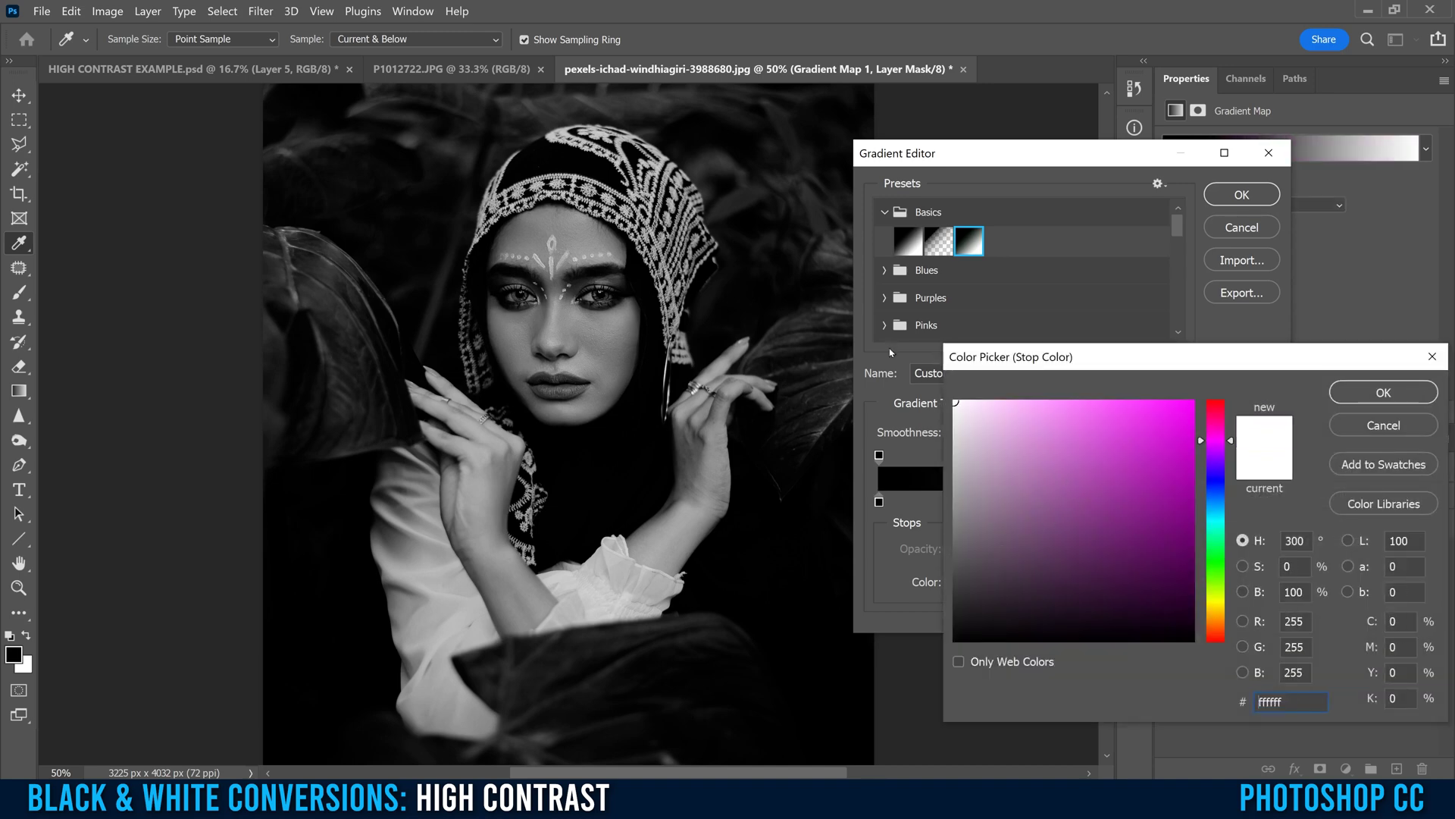
{"action": "left_click", "coordinate": [1404, 397]}
{"action": "left_click", "coordinate": [880, 501]}
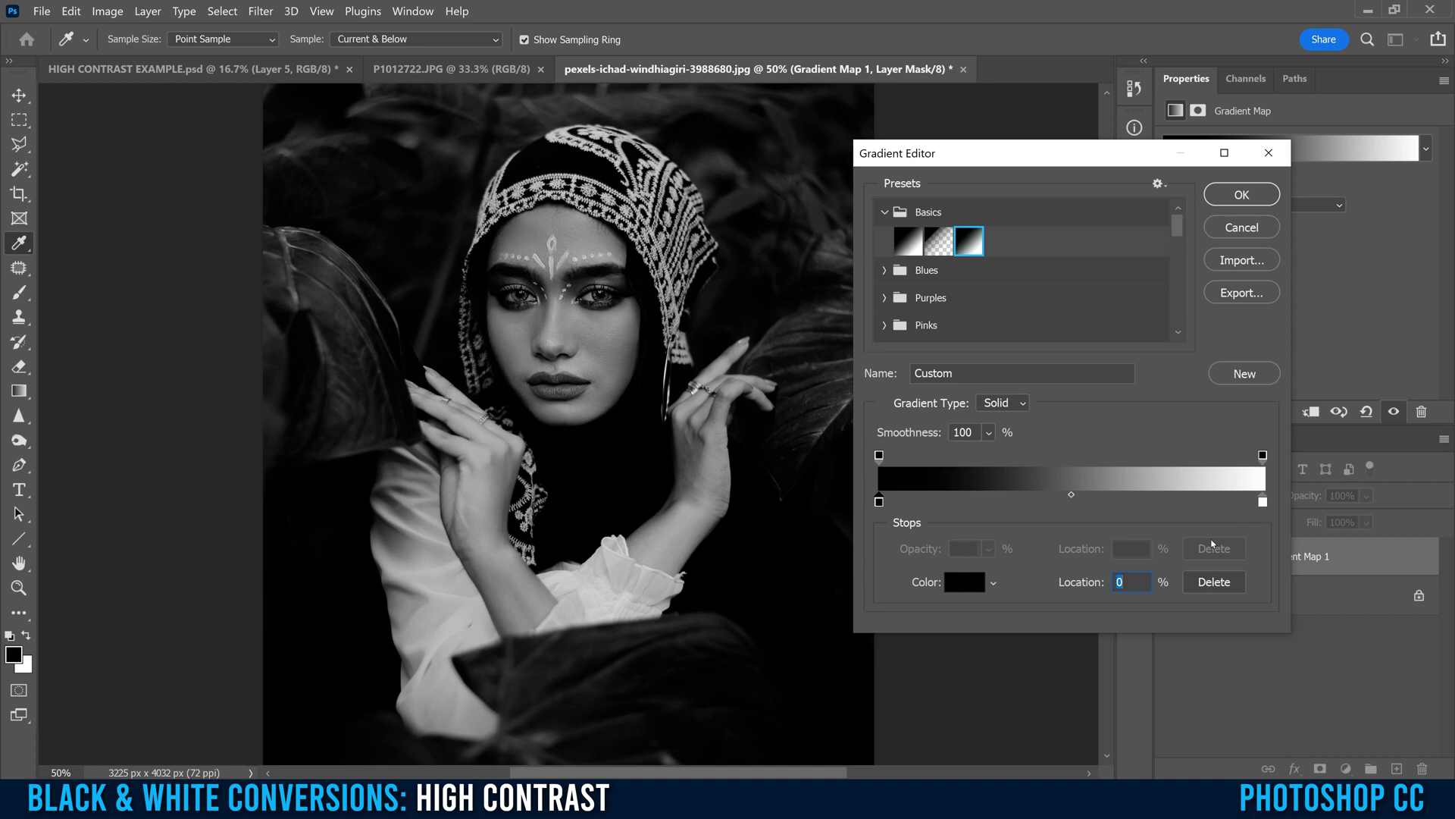
Move the gradient's white stop to 89% and black stop to 3%, put the midpoint at 50%, and accept the gradient.
{"action": "left_click_drag", "start_coordinate": [1263, 504], "coordinate": [1221, 503]}
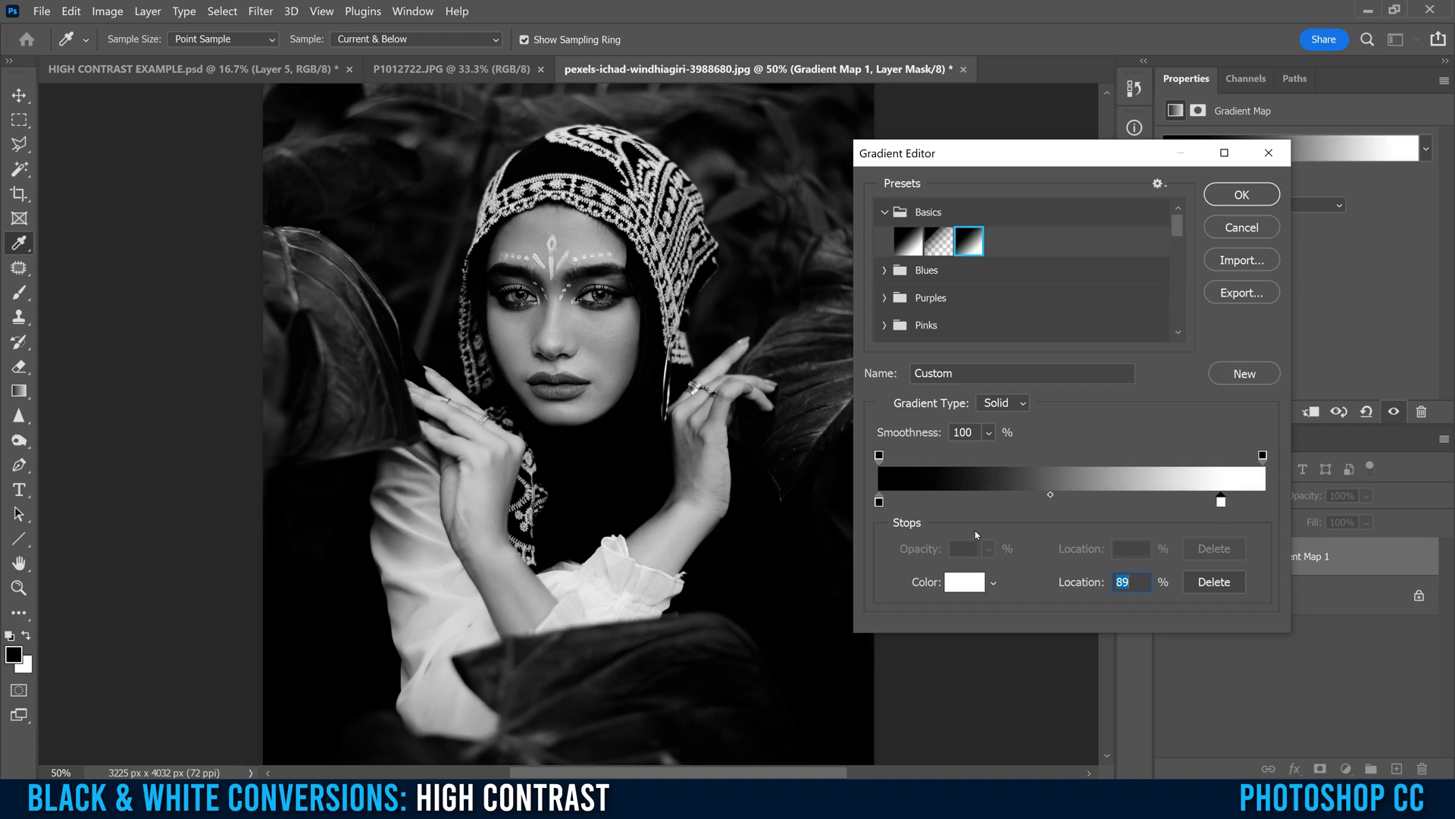
{"action": "left_click_drag", "start_coordinate": [880, 502], "coordinate": [893, 504]}
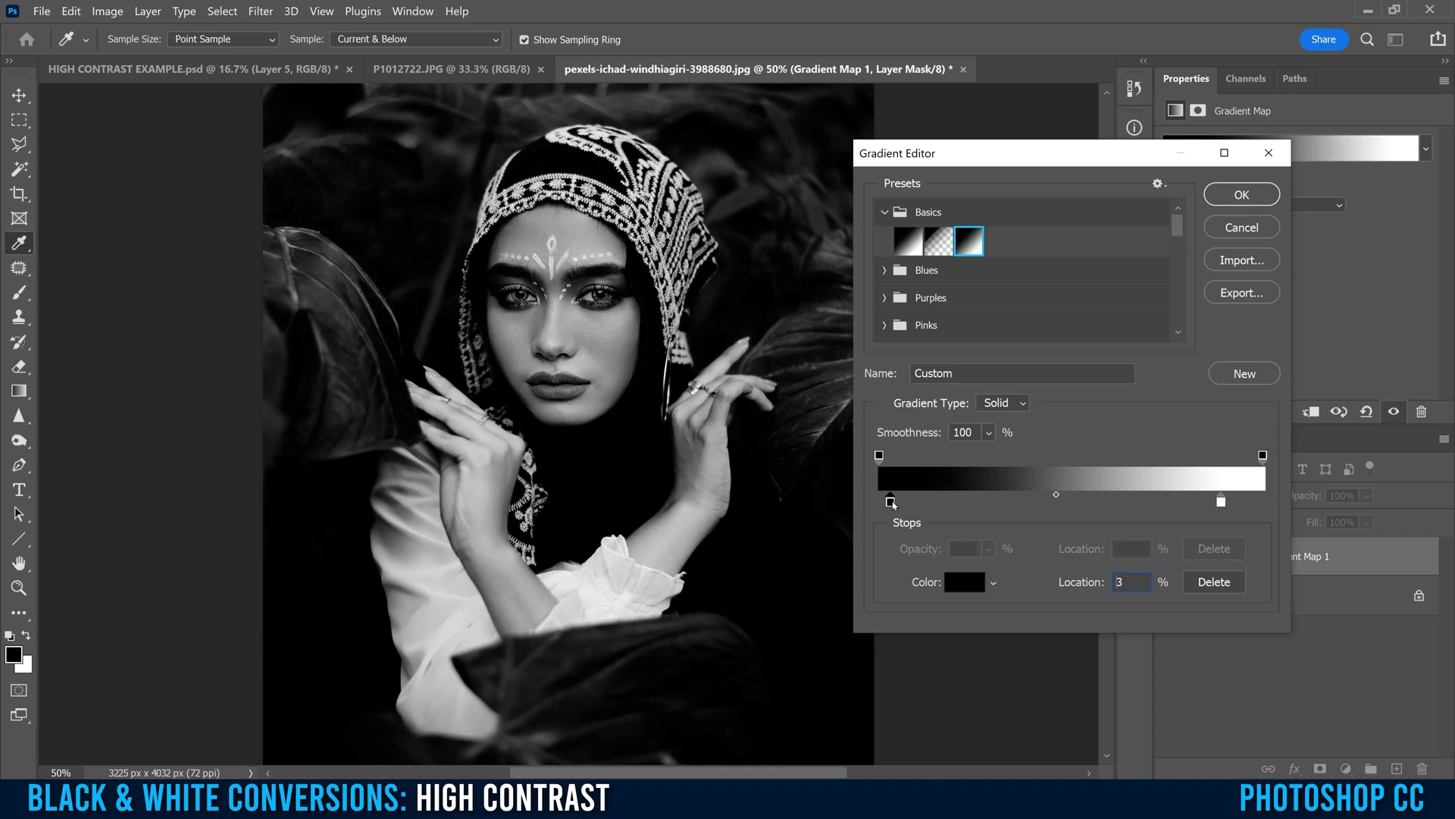
{"action": "left_click", "coordinate": [1056, 496]}
{"action": "mouse_move", "coordinate": [1065, 498]}
{"action": "left_mouse_down"}
{"action": "mouse_move", "coordinate": [1076, 498]}
{"action": "mouse_move", "coordinate": [1037, 497]}
{"action": "left_mouse_up"}
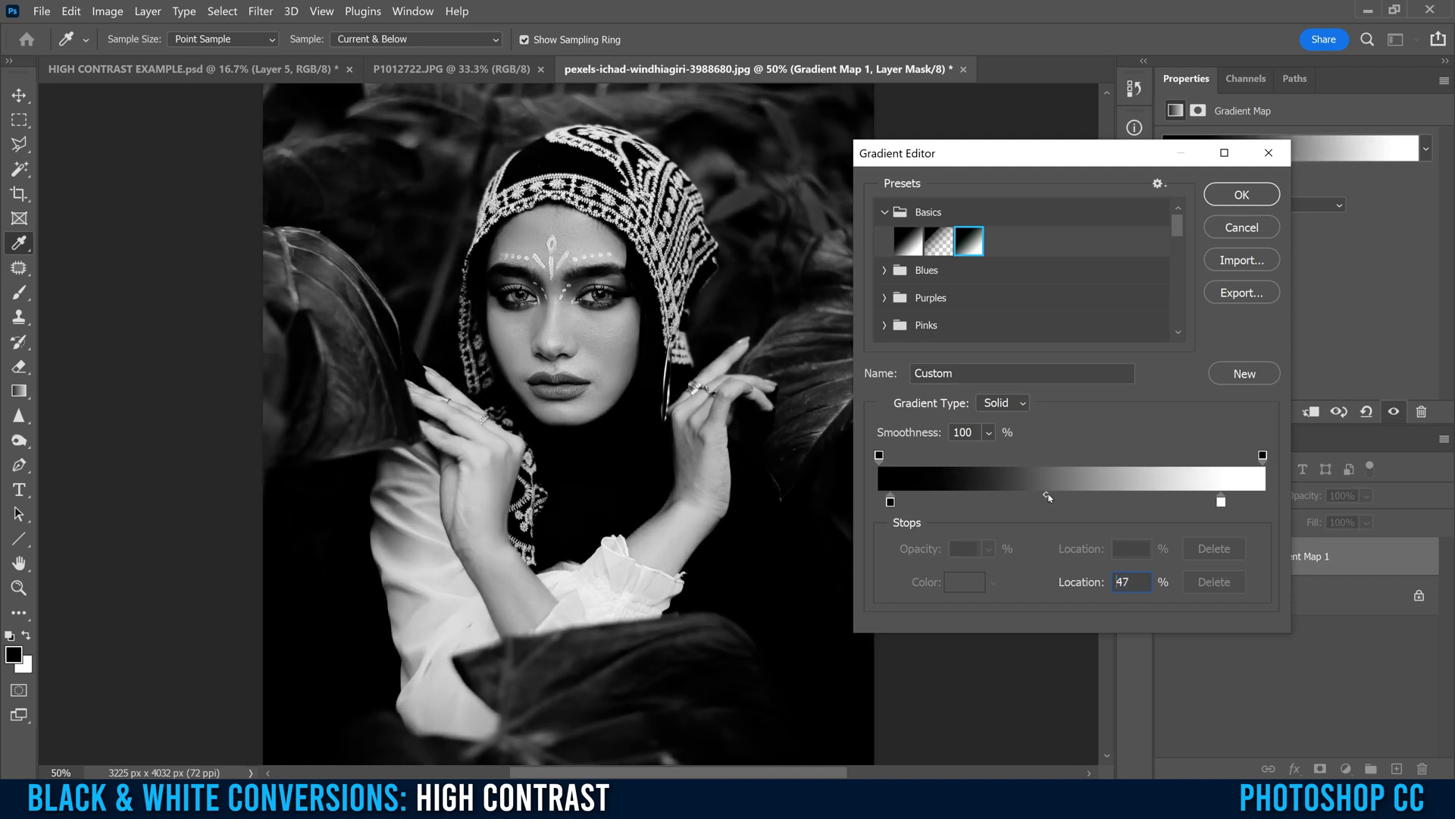
{"action": "left_click_drag", "start_coordinate": [1054, 497], "coordinate": [1058, 496]}
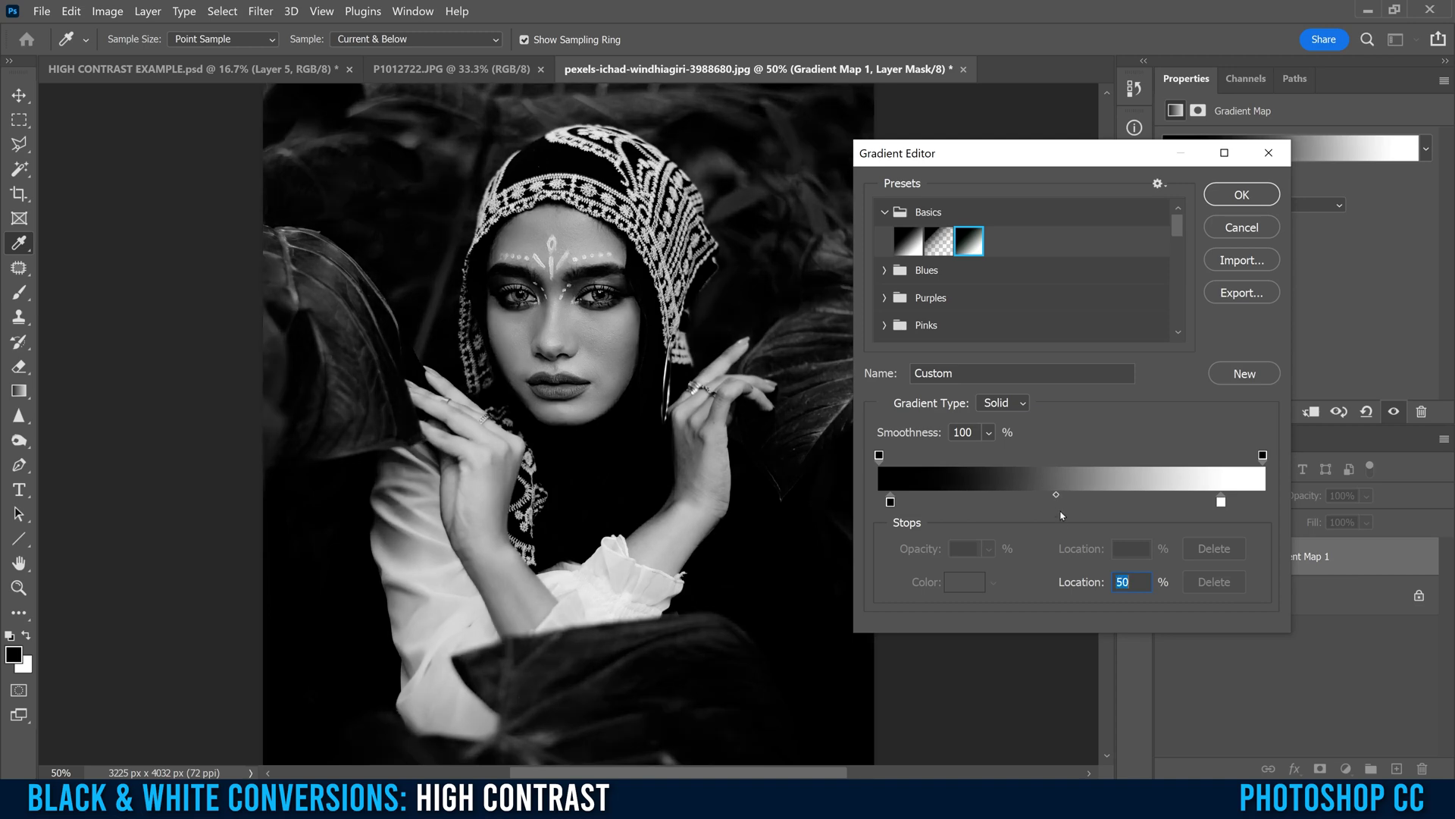
{"action": "left_click", "coordinate": [1242, 195]}
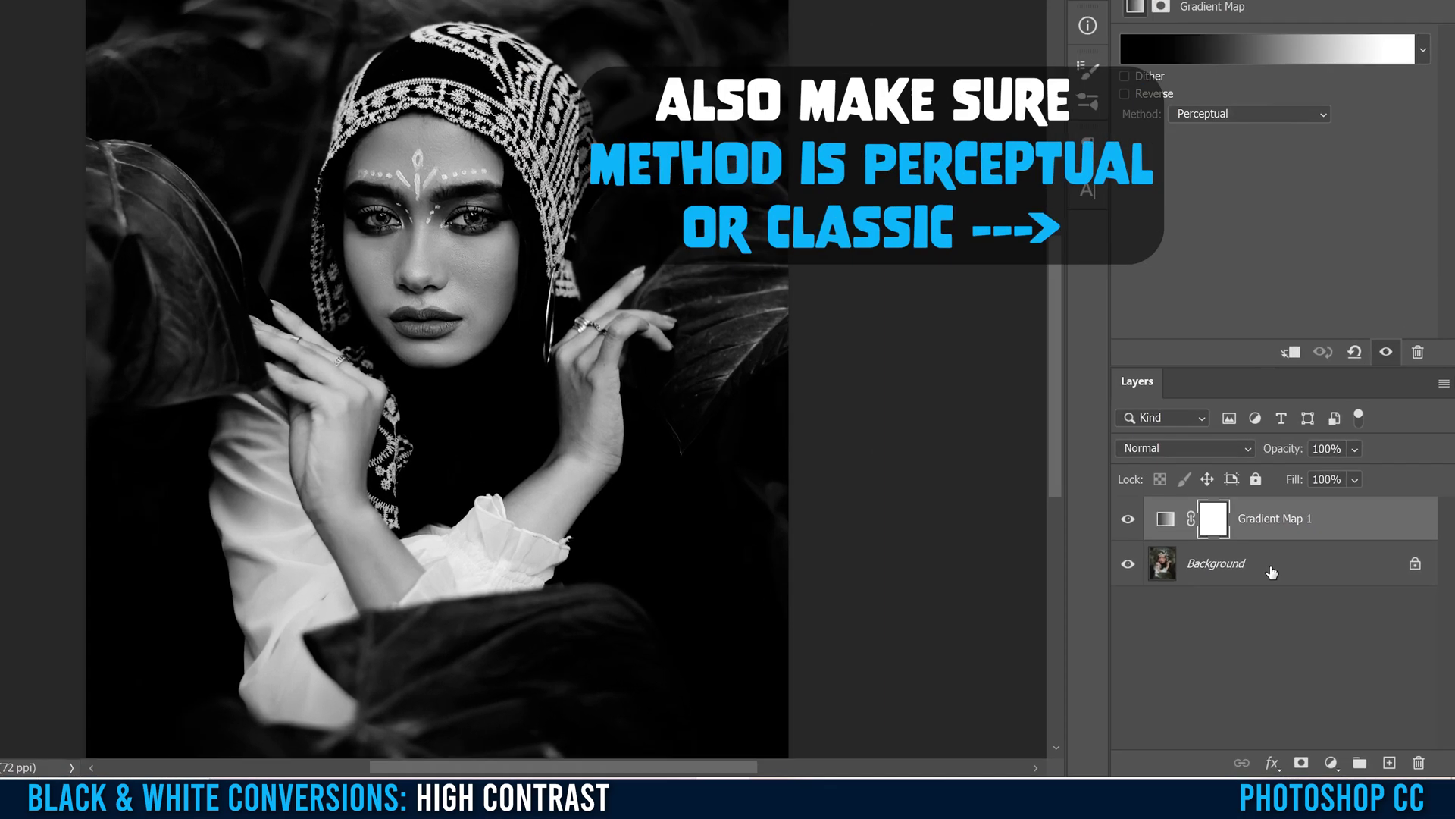
Add a Black & White adjustment layer directly above the Background and apply its automatic color values.
{"action": "left_click", "coordinate": [1271, 567]}
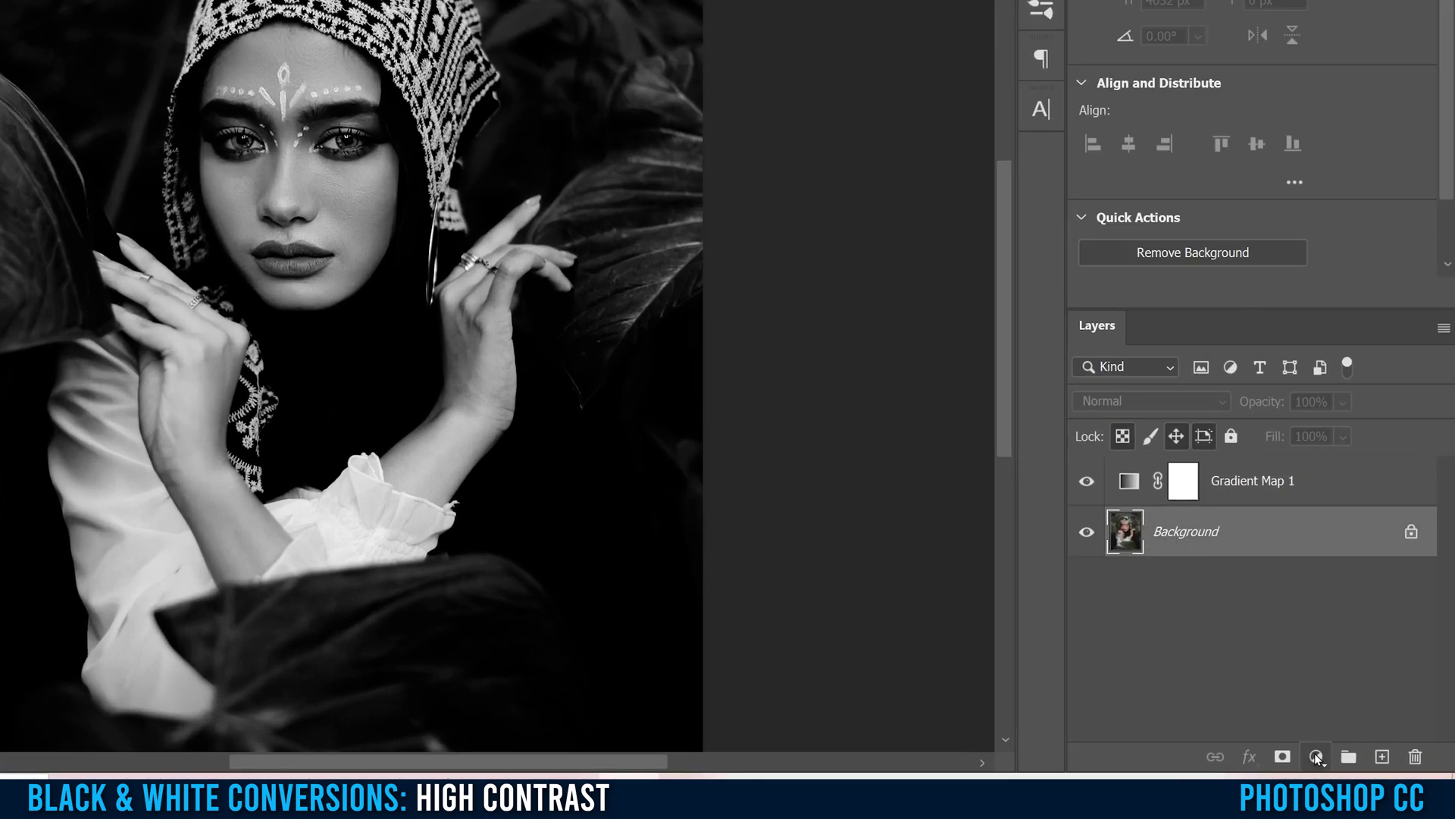
{"action": "left_click", "coordinate": [1316, 757]}
{"action": "left_click", "coordinate": [1341, 557]}
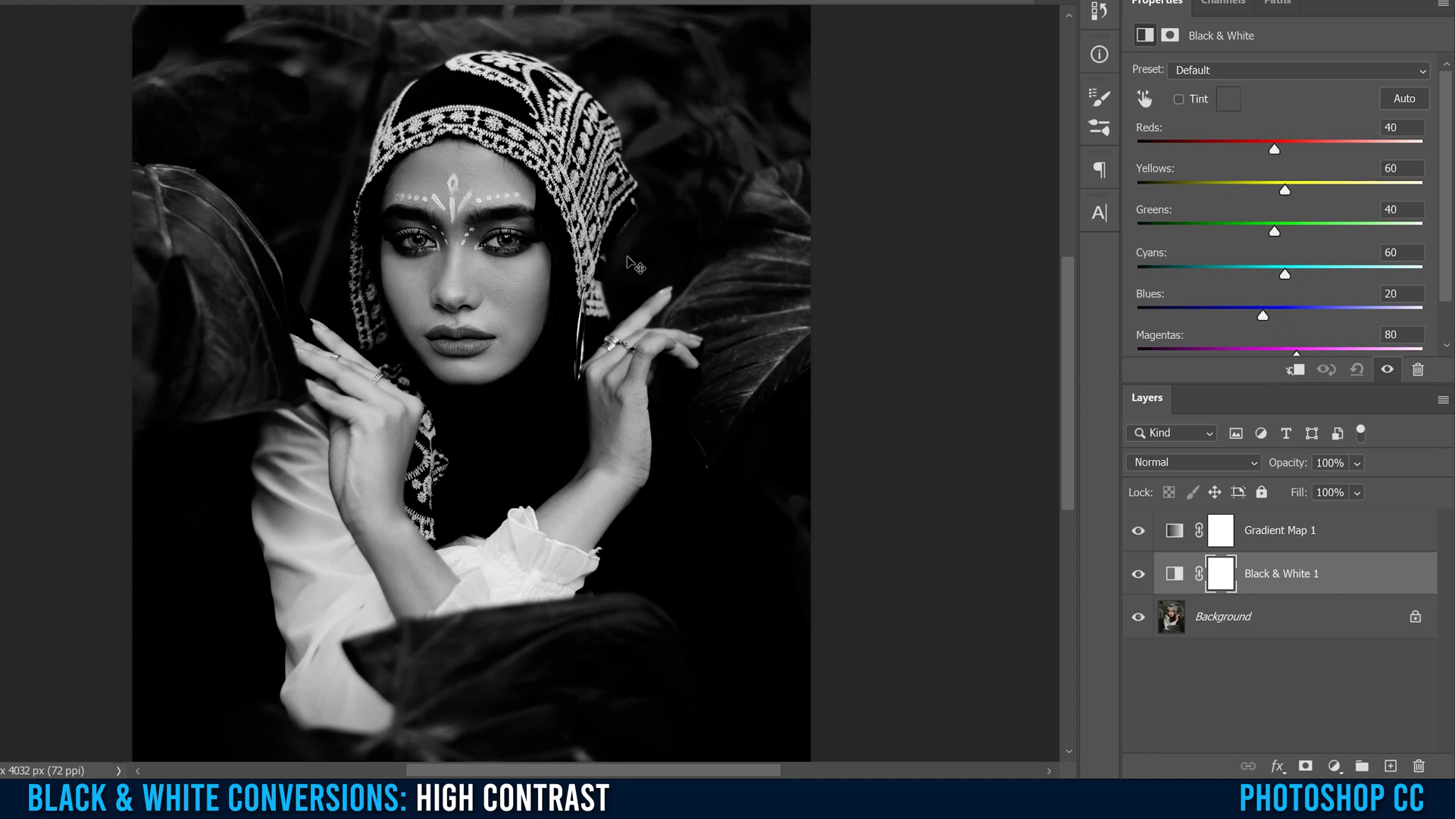
{"action": "left_click", "coordinate": [1403, 99]}
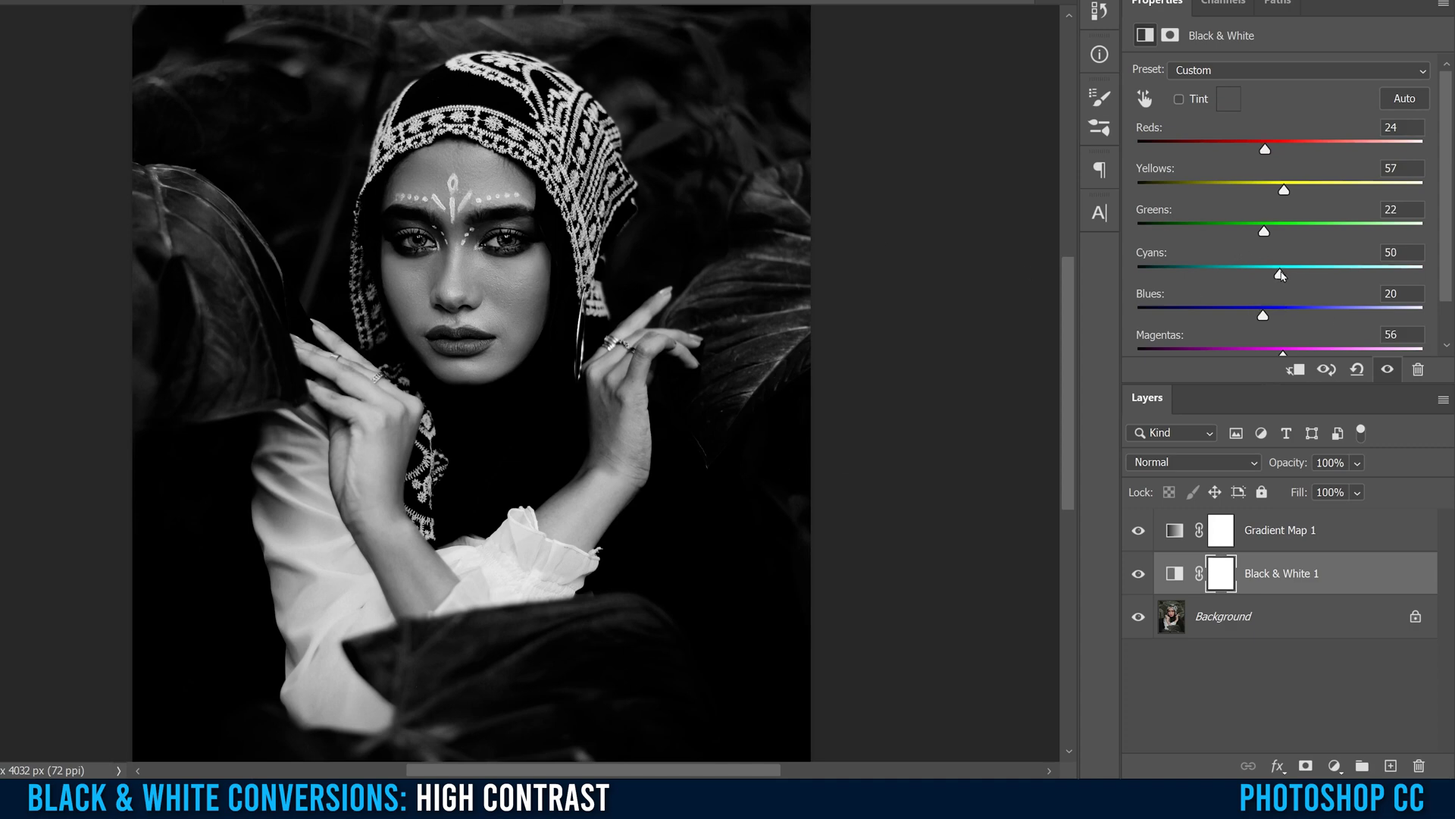
Test the Black & White layer's Cyans and Blues on the white sleeve and settle Cyans at 53.
{"action": "left_click_drag", "start_coordinate": [294, 623], "coordinate": [317, 644]}
{"action": "scroll", "coordinate": [301, 554], "scroll_direction": "up", "scroll_amount": 5}
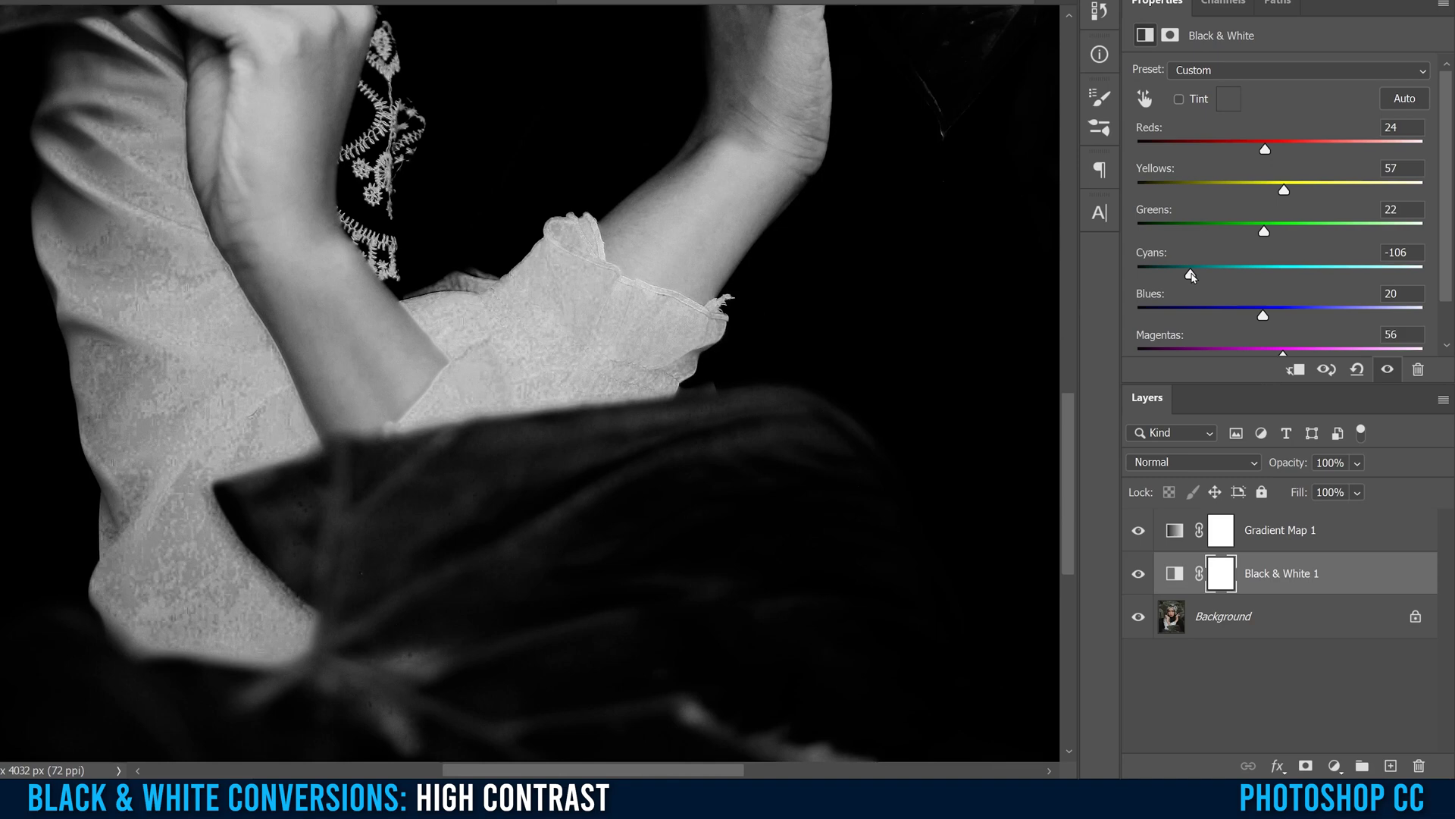
{"action": "left_click_drag", "start_coordinate": [1192, 275], "coordinate": [1289, 288]}
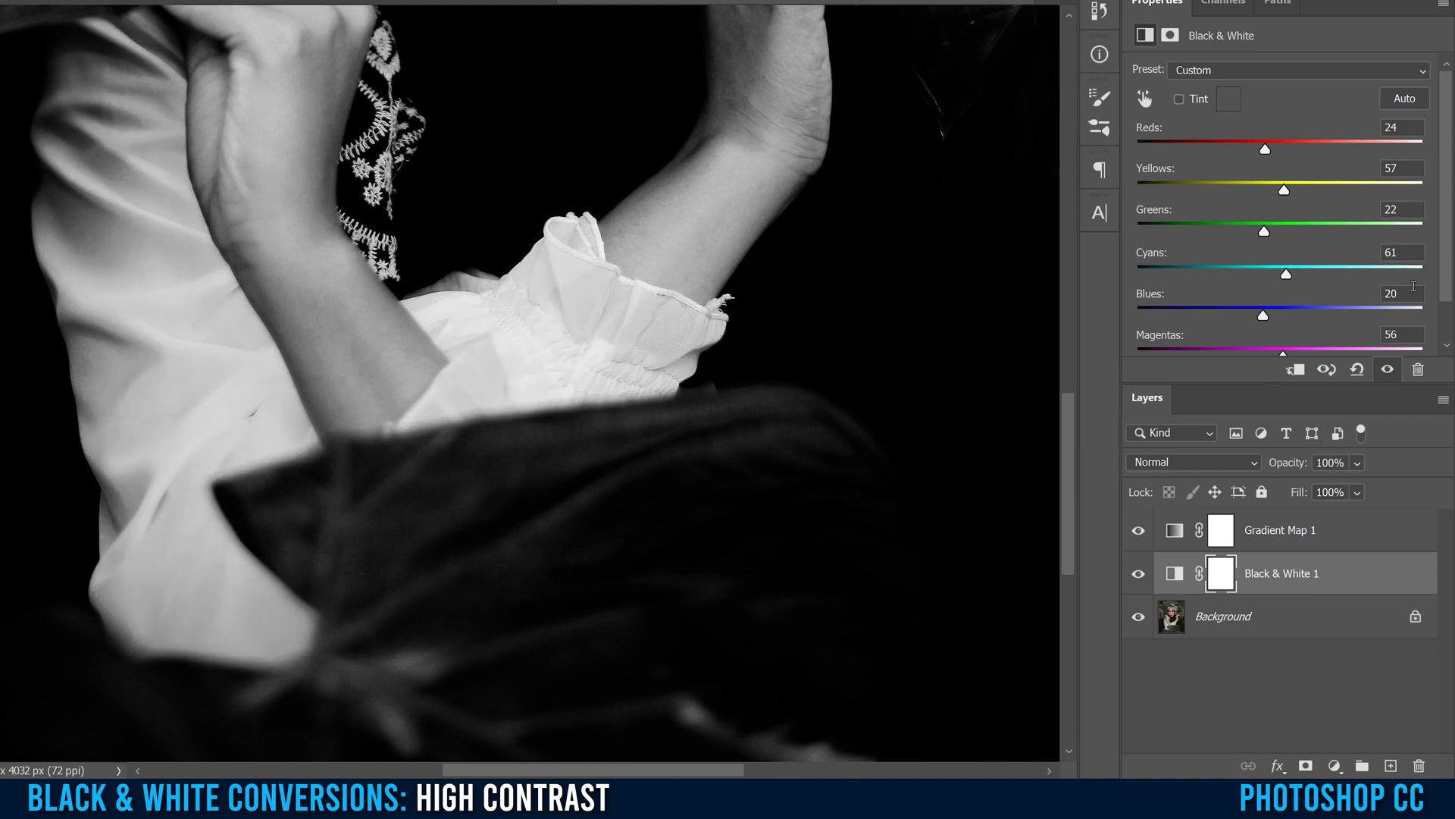
{"action": "mouse_move", "coordinate": [1263, 317]}
{"action": "left_mouse_down"}
{"action": "mouse_move", "coordinate": [1156, 317]}
{"action": "mouse_move", "coordinate": [1399, 319]}
{"action": "mouse_move", "coordinate": [1265, 317]}
{"action": "left_mouse_up"}
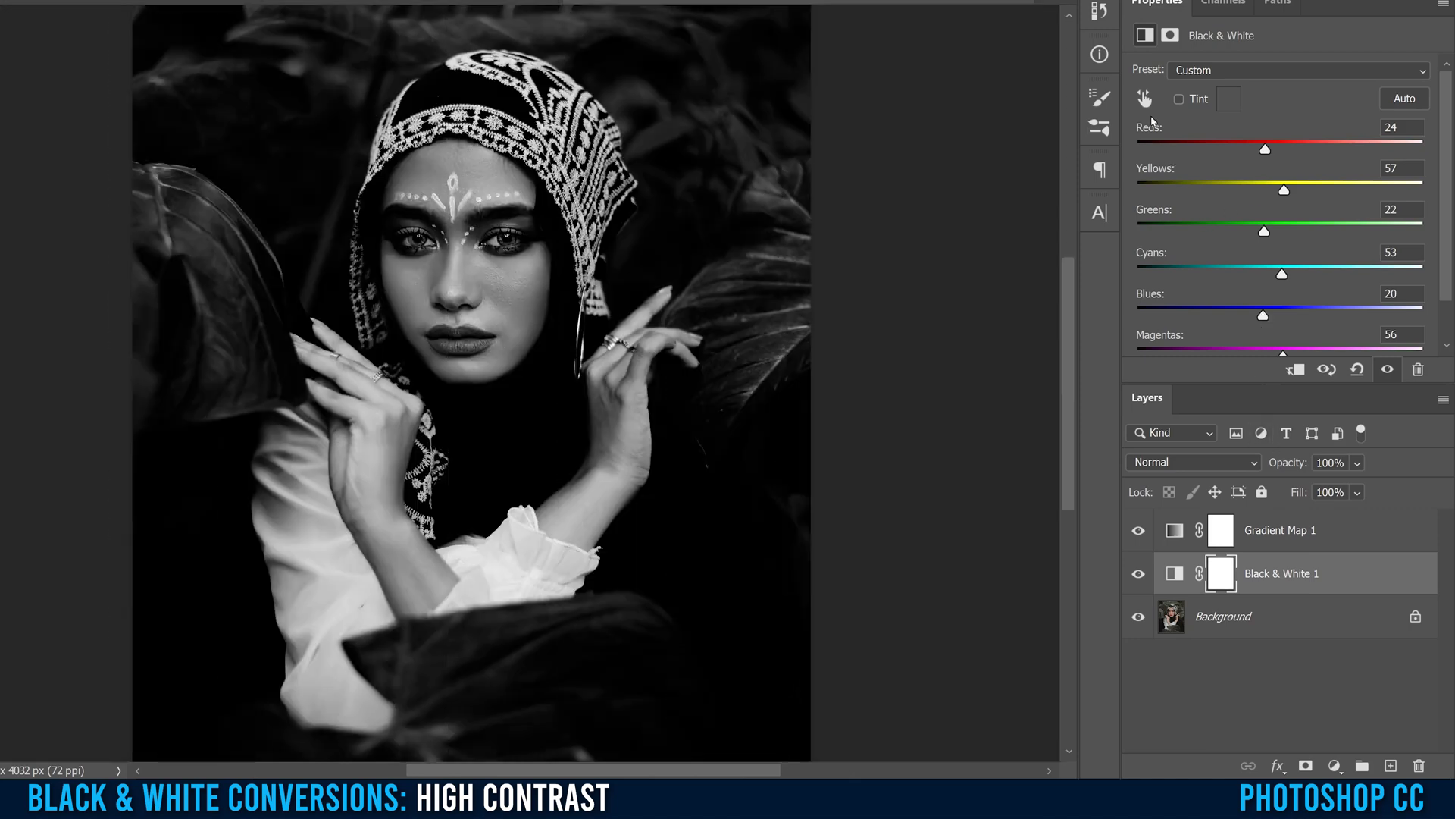
Adjust the skin's brightness on the face with the Black & White layer's on-image adjustment tool.
{"action": "left_click", "coordinate": [1145, 101]}
{"action": "left_click", "coordinate": [512, 283]}
{"action": "mouse_move", "coordinate": [513, 288]}
{"action": "left_mouse_down"}
{"action": "mouse_move", "coordinate": [533, 286]}
{"action": "mouse_move", "coordinate": [501, 284]}
{"action": "mouse_move", "coordinate": [534, 286]}
{"action": "mouse_move", "coordinate": [499, 286]}
{"action": "mouse_move", "coordinate": [540, 285]}
{"action": "mouse_move", "coordinate": [522, 285]}
{"action": "left_mouse_up"}
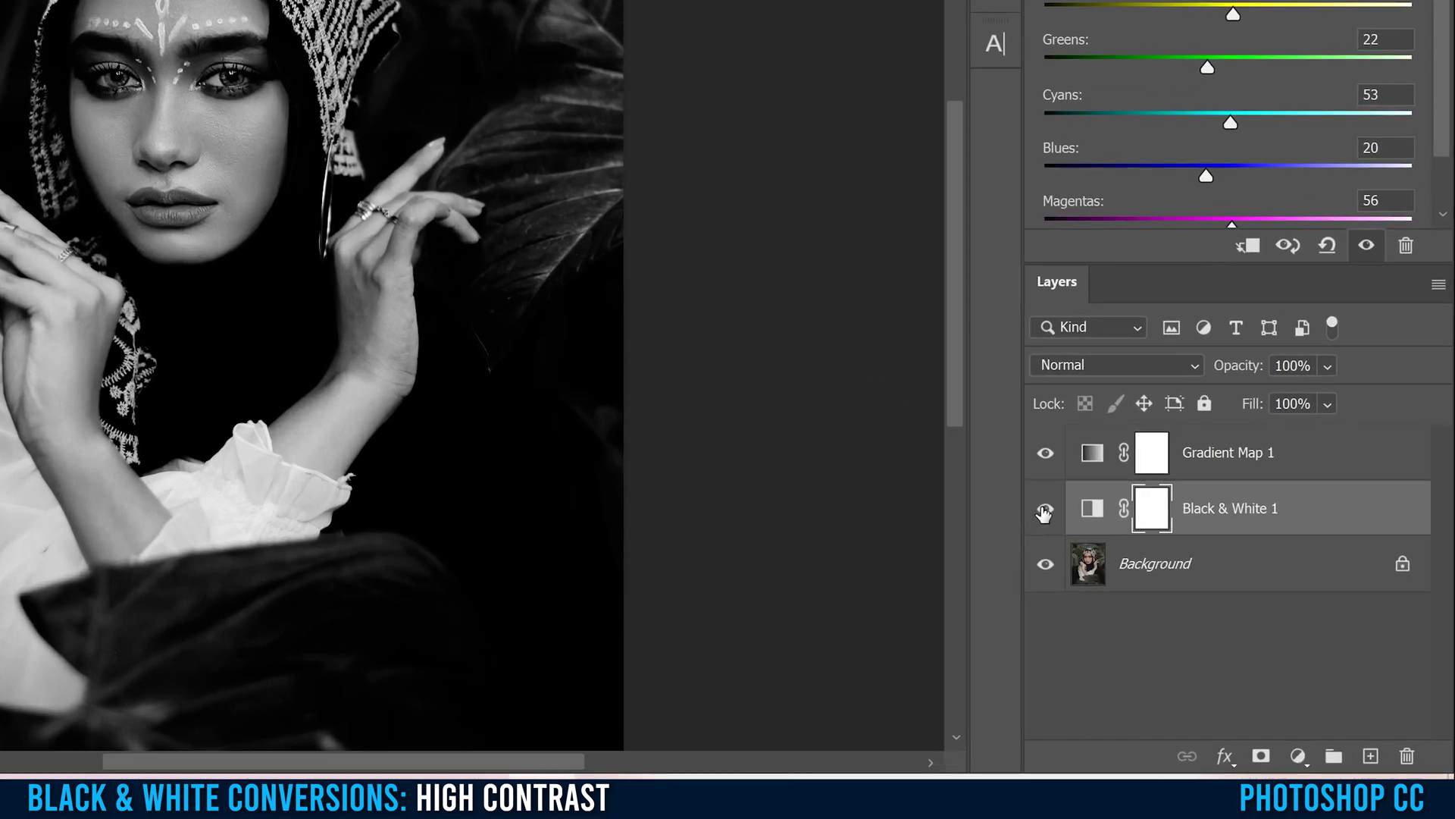
Hide the Gradient Map and Black & White layers and add a Hue/Saturation layer directly above the Background.
{"action": "left_click", "coordinate": [1090, 540]}
{"action": "left_click", "coordinate": [1090, 491]}
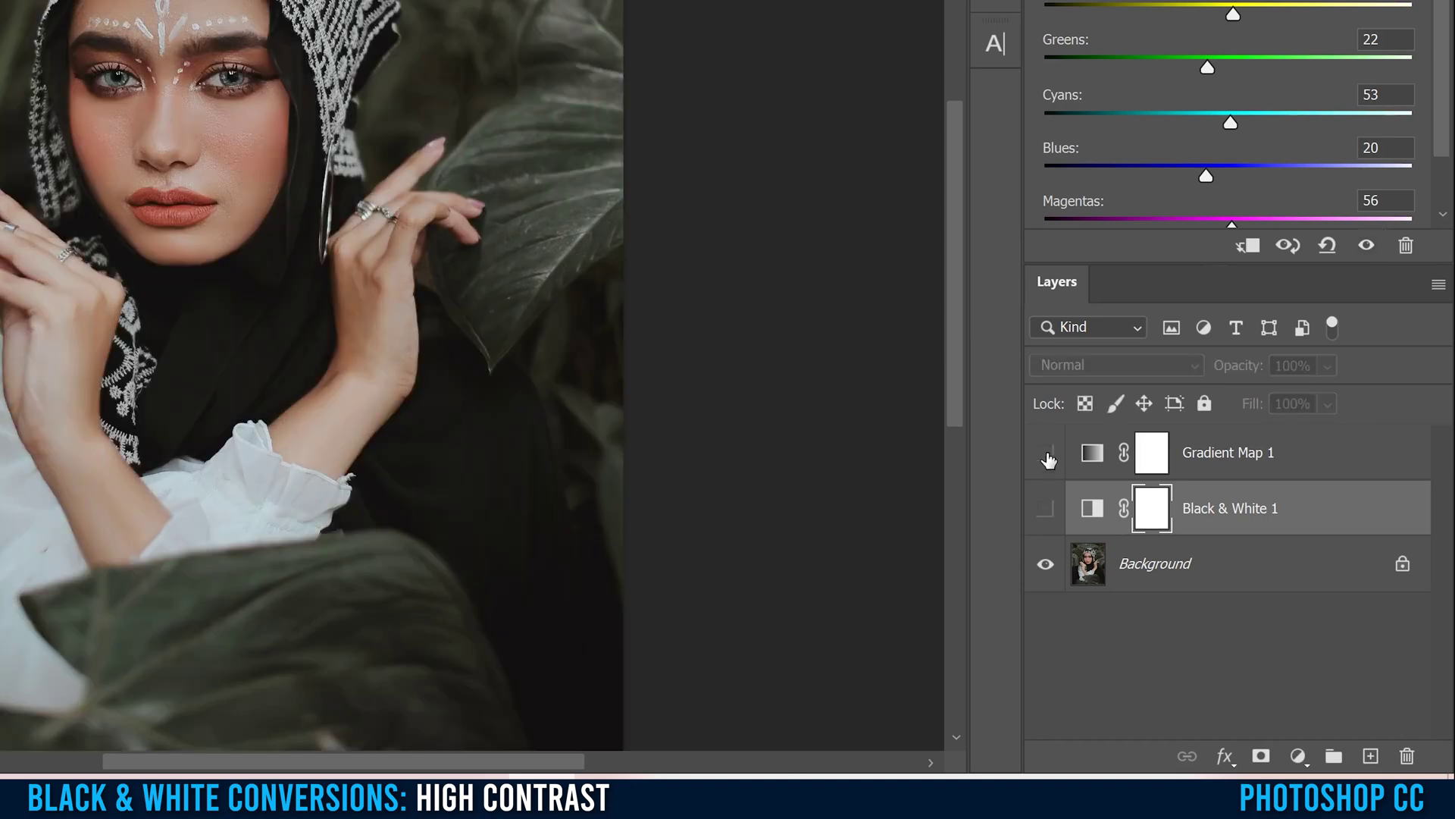
{"action": "left_click", "coordinate": [1204, 570]}
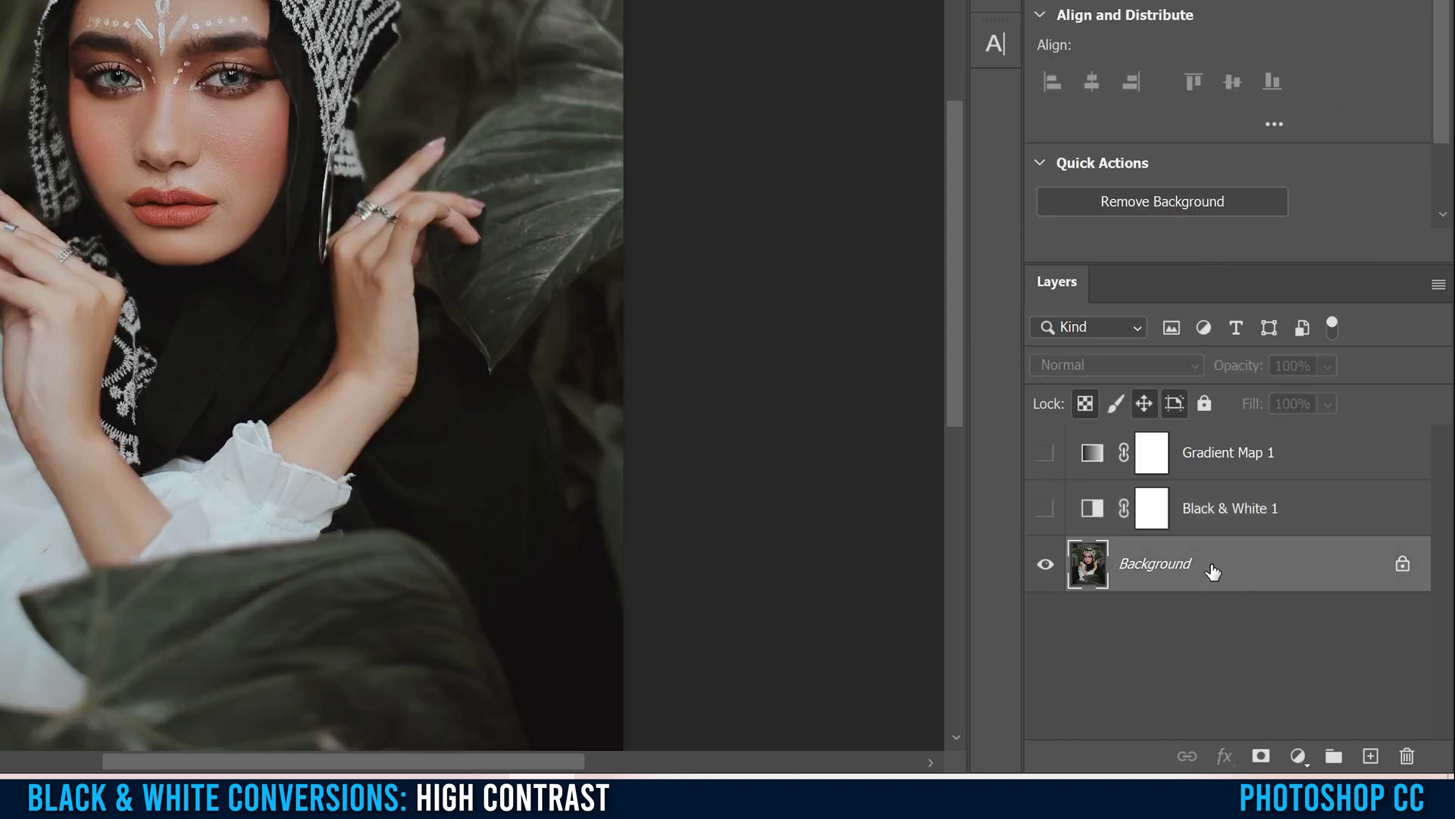
{"action": "left_click", "coordinate": [1299, 756]}
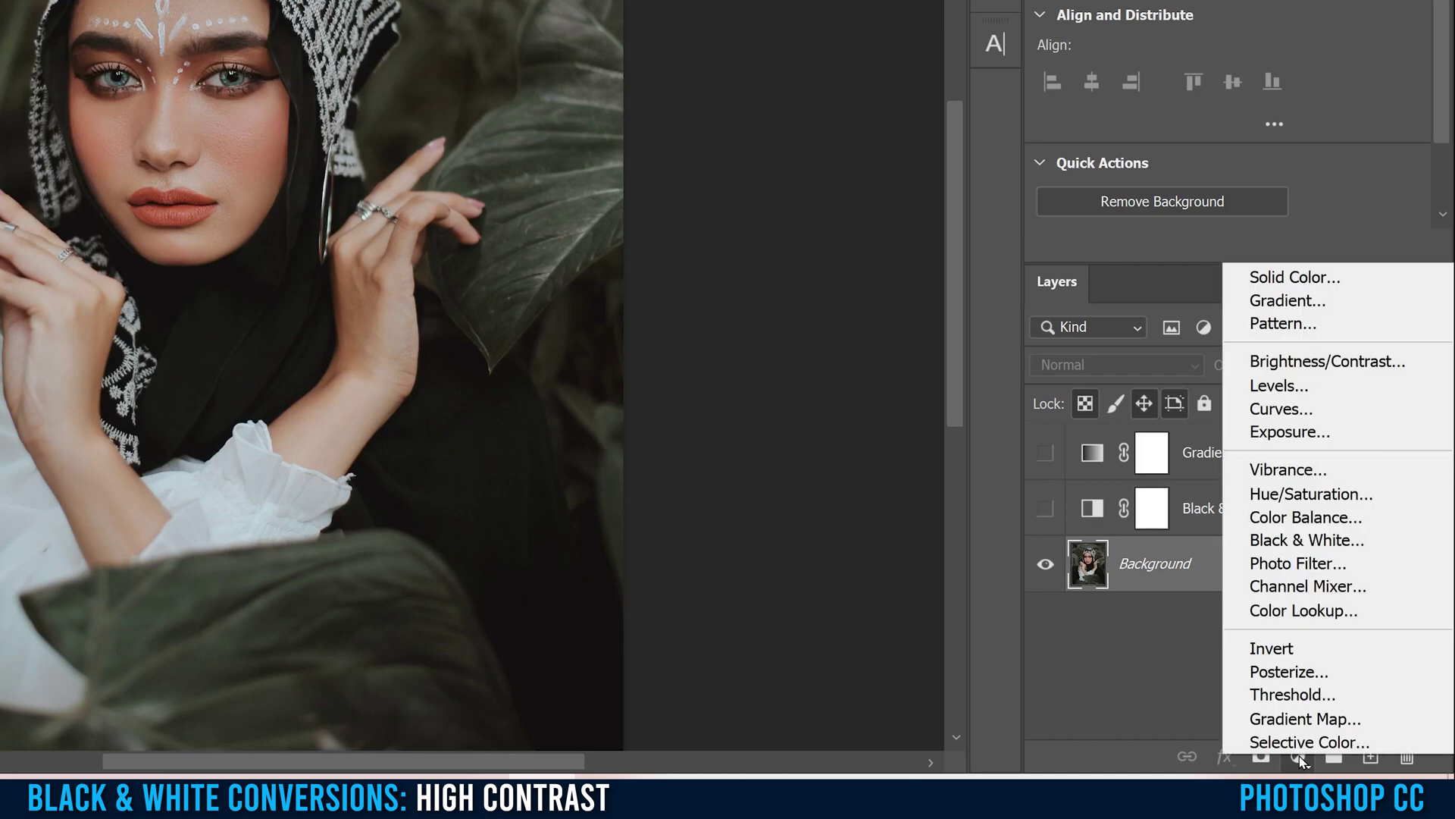
{"action": "left_click", "coordinate": [1328, 494]}
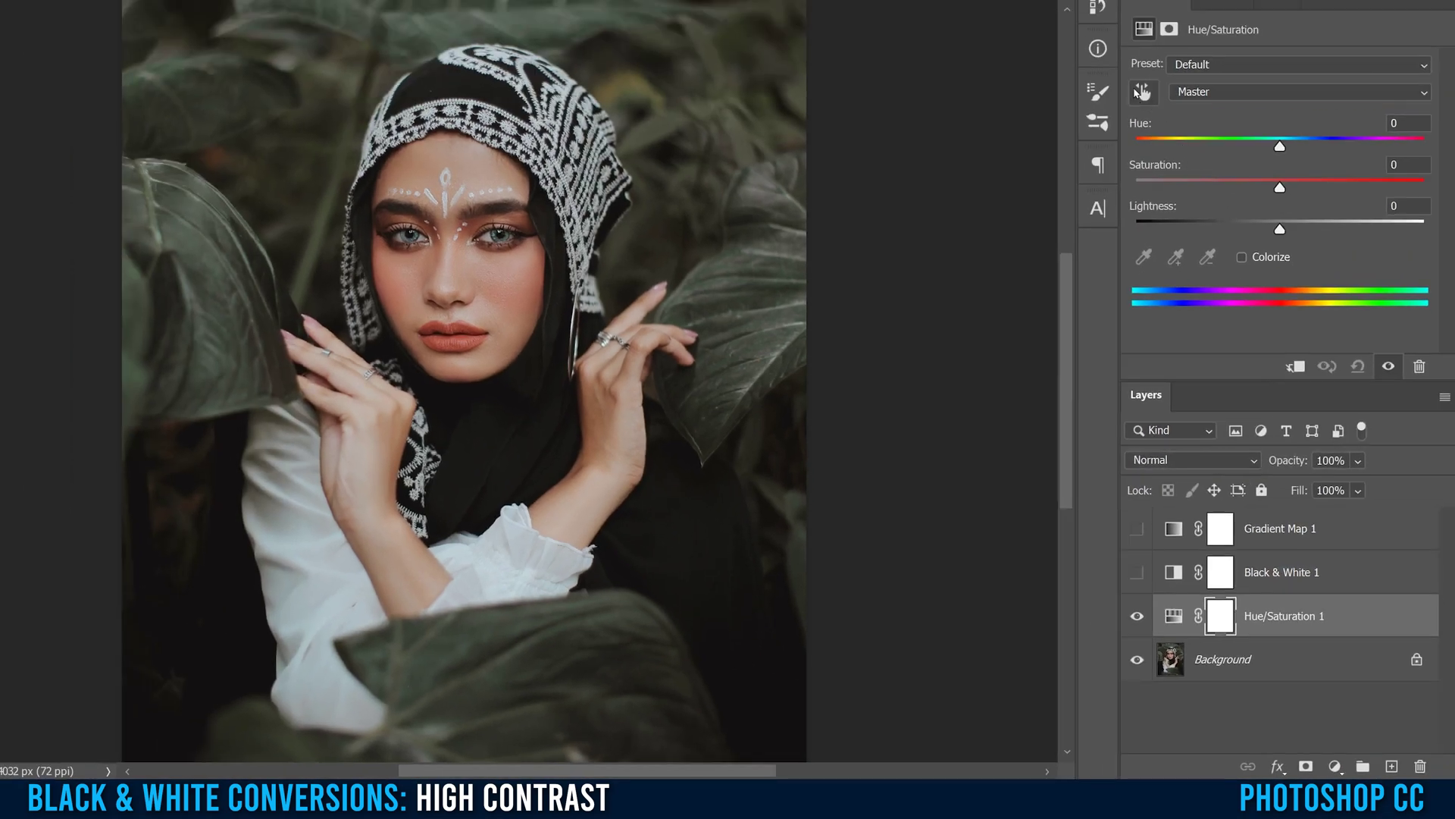
Target the Reds range by sampling the lips with the on-image tool and set its Hue to -137.
{"action": "left_click", "coordinate": [1143, 92]}
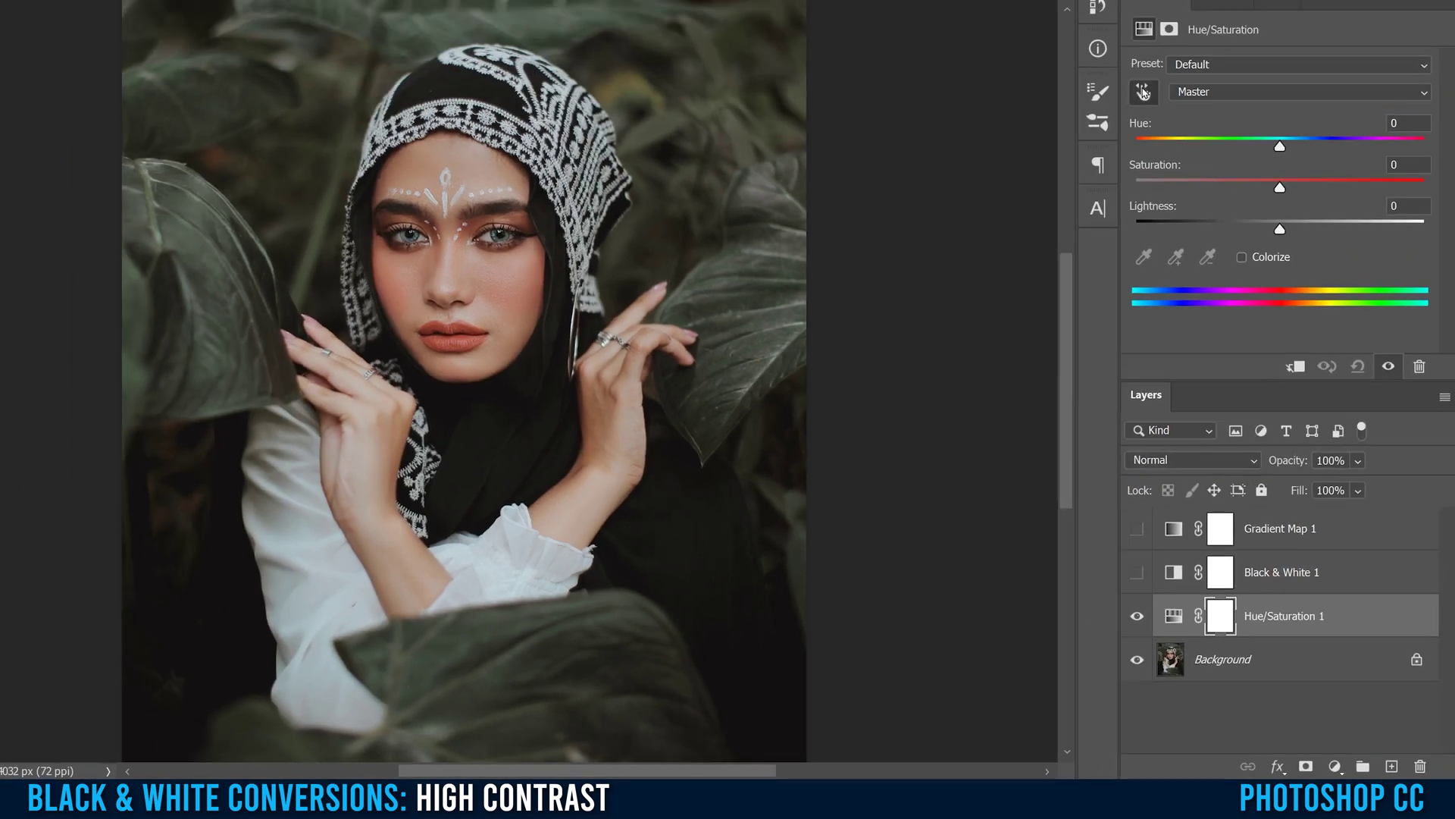
{"action": "left_click", "coordinate": [464, 337]}
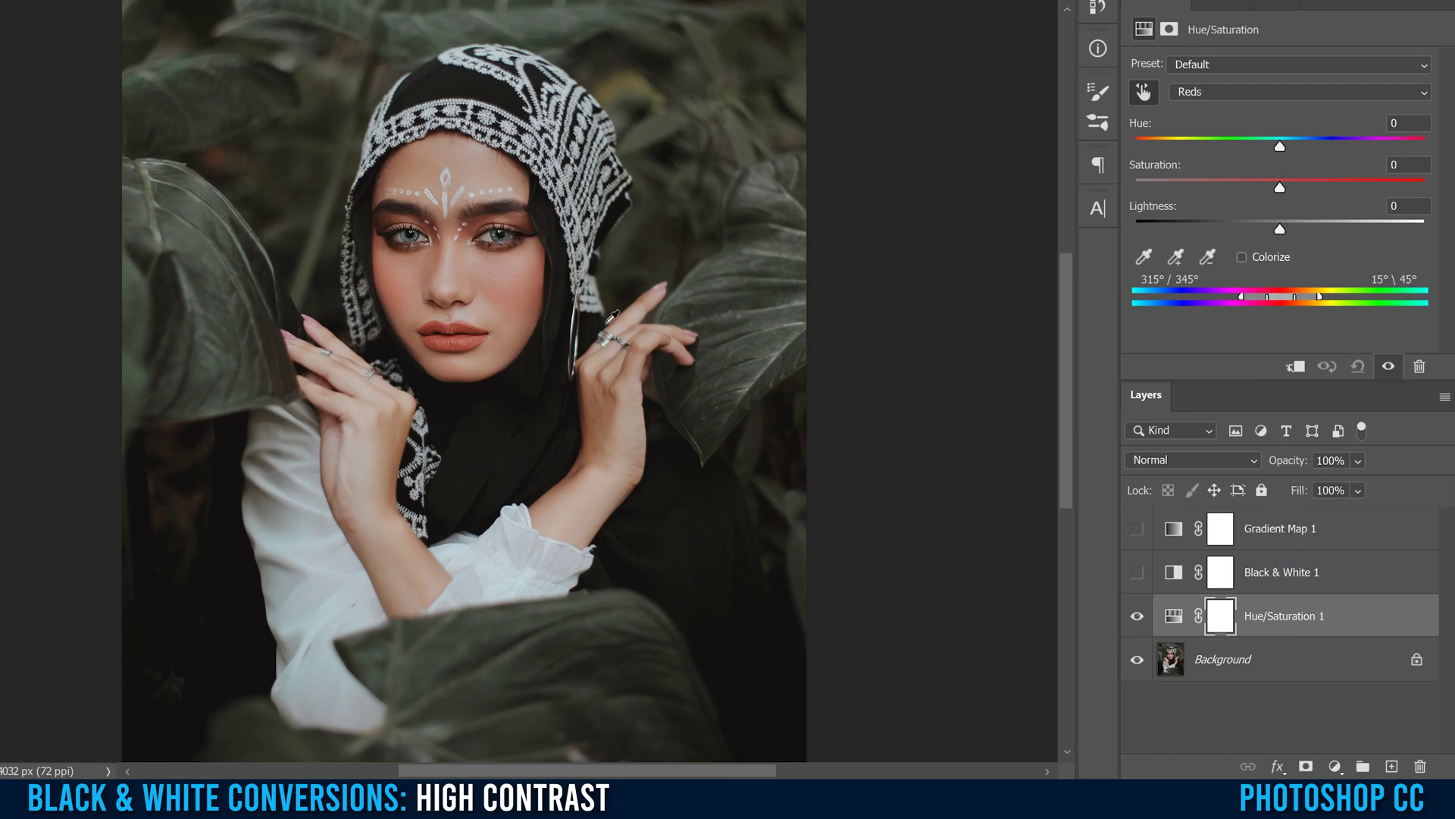
{"action": "key", "text": "ctrl+plus"}
{"action": "key", "text": "ctrl+plus"}
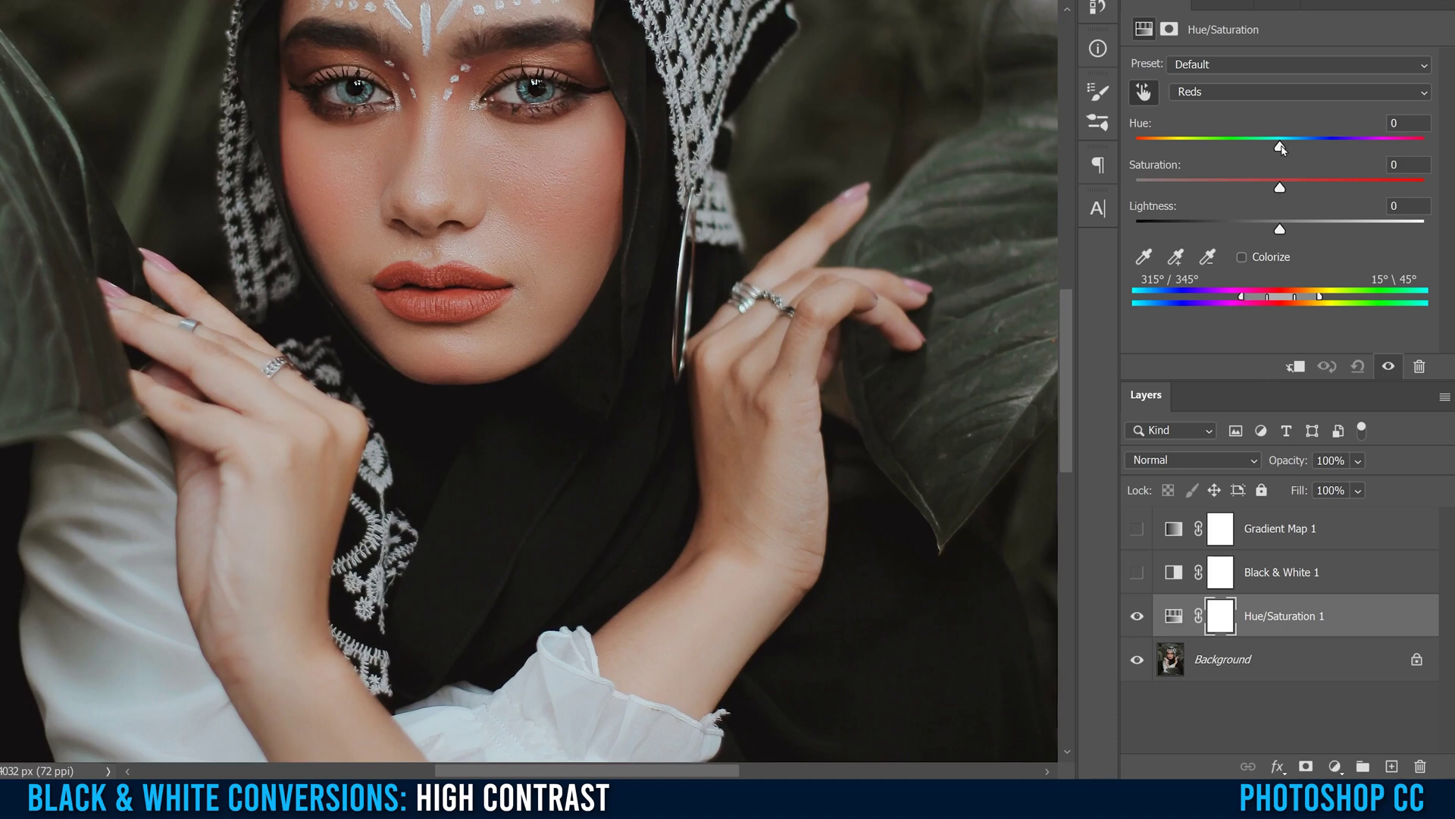
{"action": "left_click_drag", "start_coordinate": [1280, 147], "coordinate": [1160, 146]}
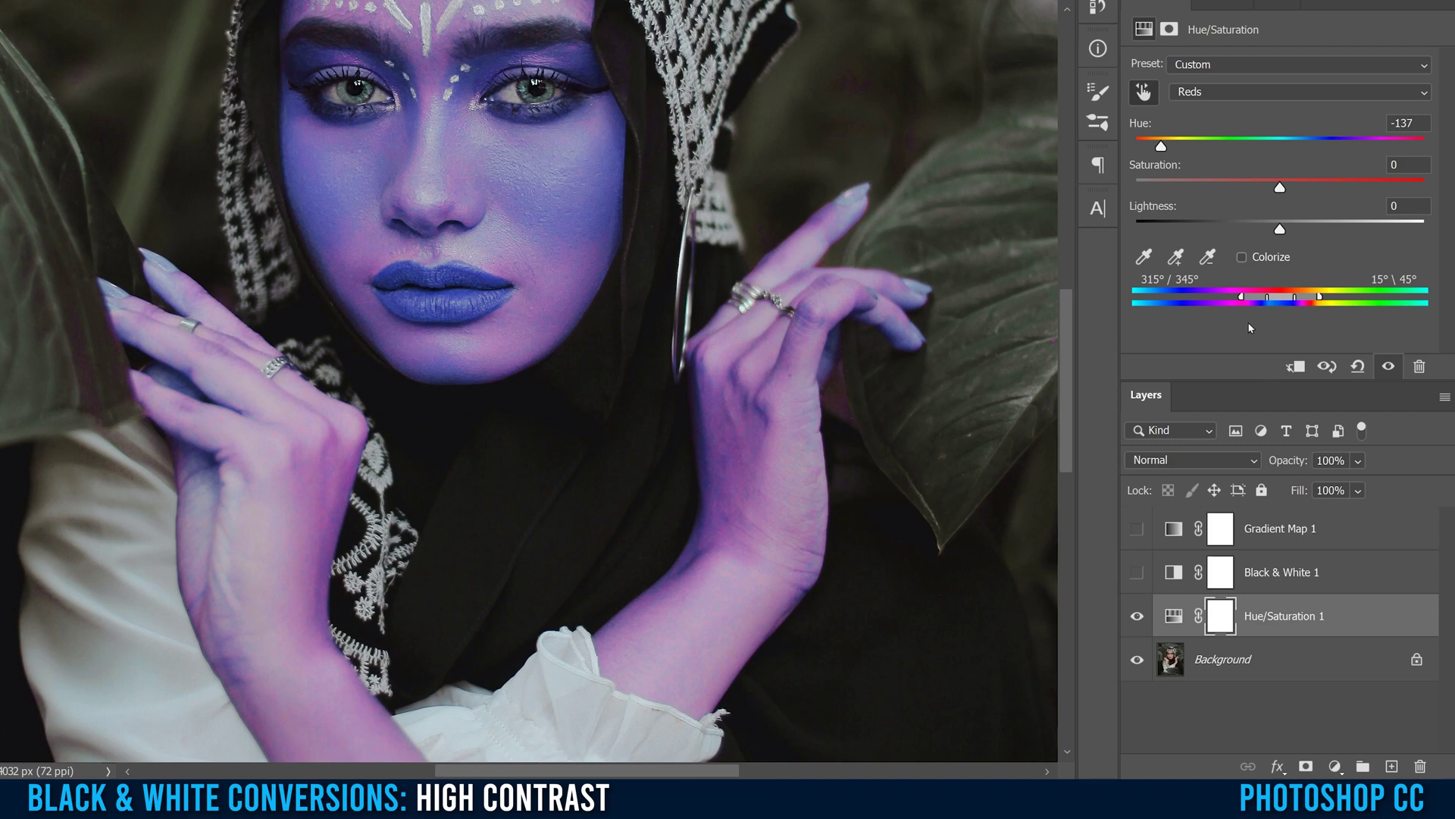
Narrow the Reds range to 336°/350° and 10°\27° so it isolates the lips, and bring its Hue back to -1.
{"action": "left_click_drag", "start_coordinate": [1241, 300], "coordinate": [1286, 301]}
{"action": "left_click_drag", "start_coordinate": [1276, 300], "coordinate": [1283, 301]}
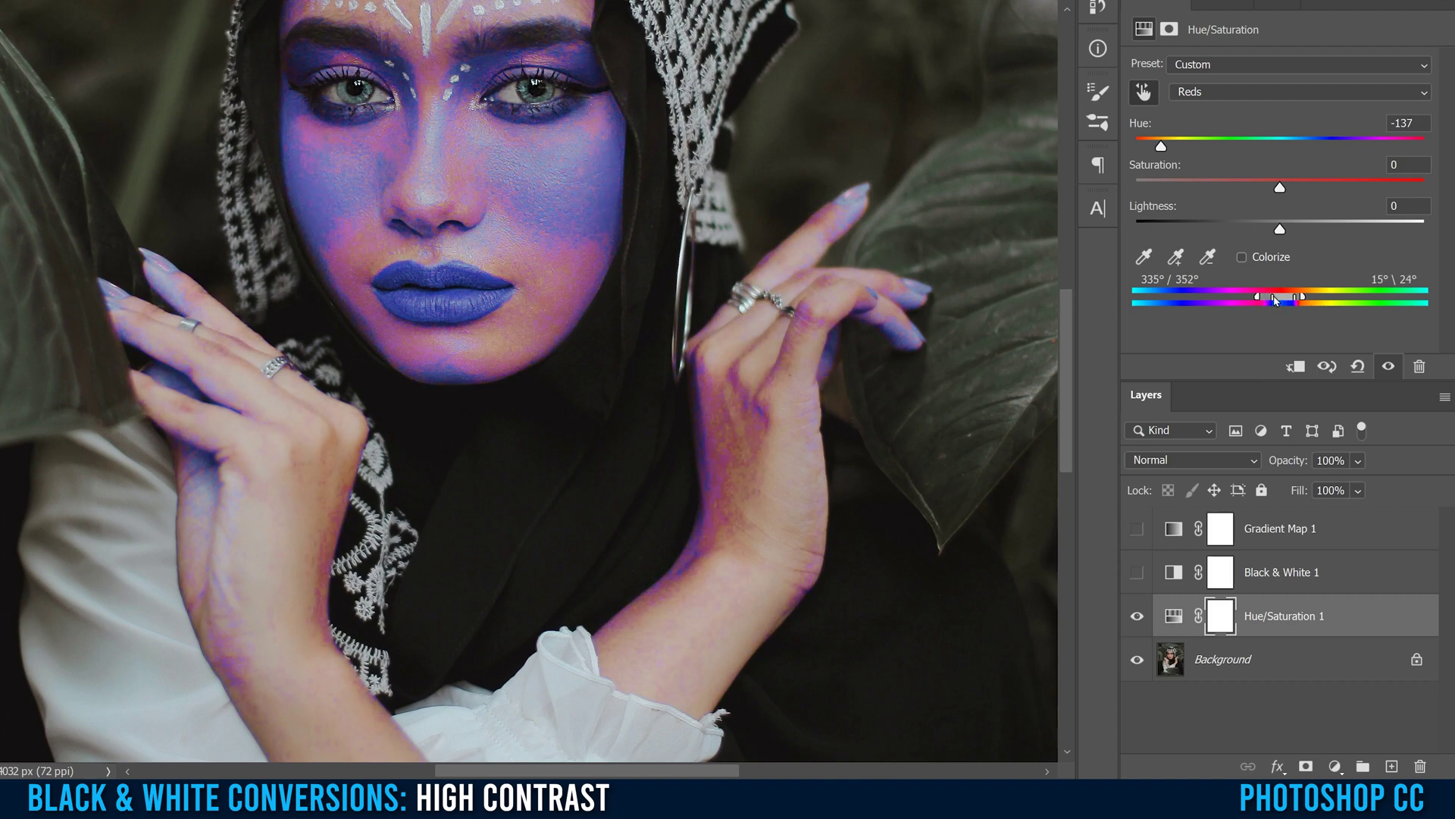
{"action": "left_click_drag", "start_coordinate": [1295, 300], "coordinate": [1306, 298]}
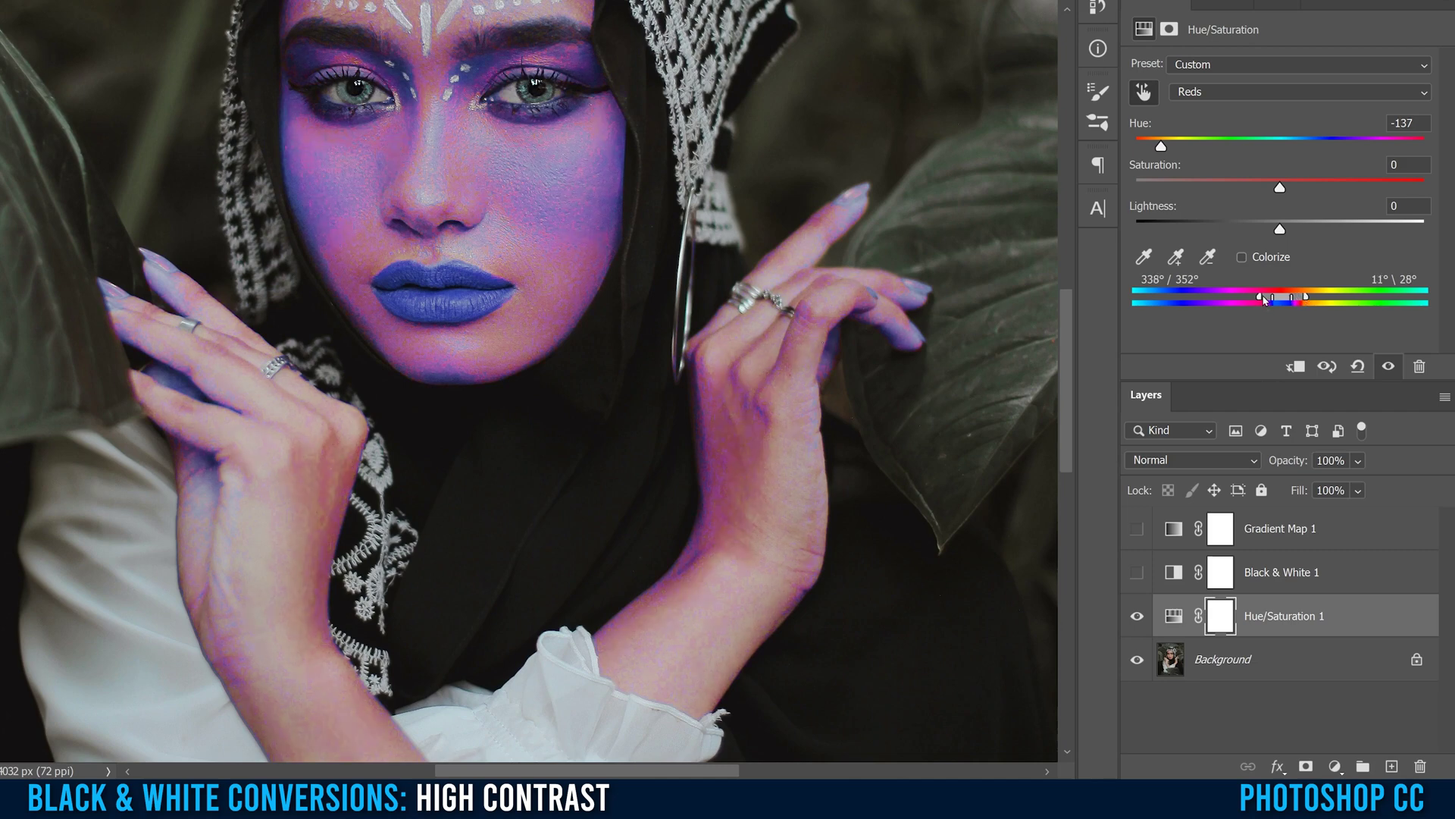
{"action": "left_click_drag", "start_coordinate": [1280, 299], "coordinate": [1280, 299]}
{"action": "left_click_drag", "start_coordinate": [1161, 147], "coordinate": [1277, 150]}
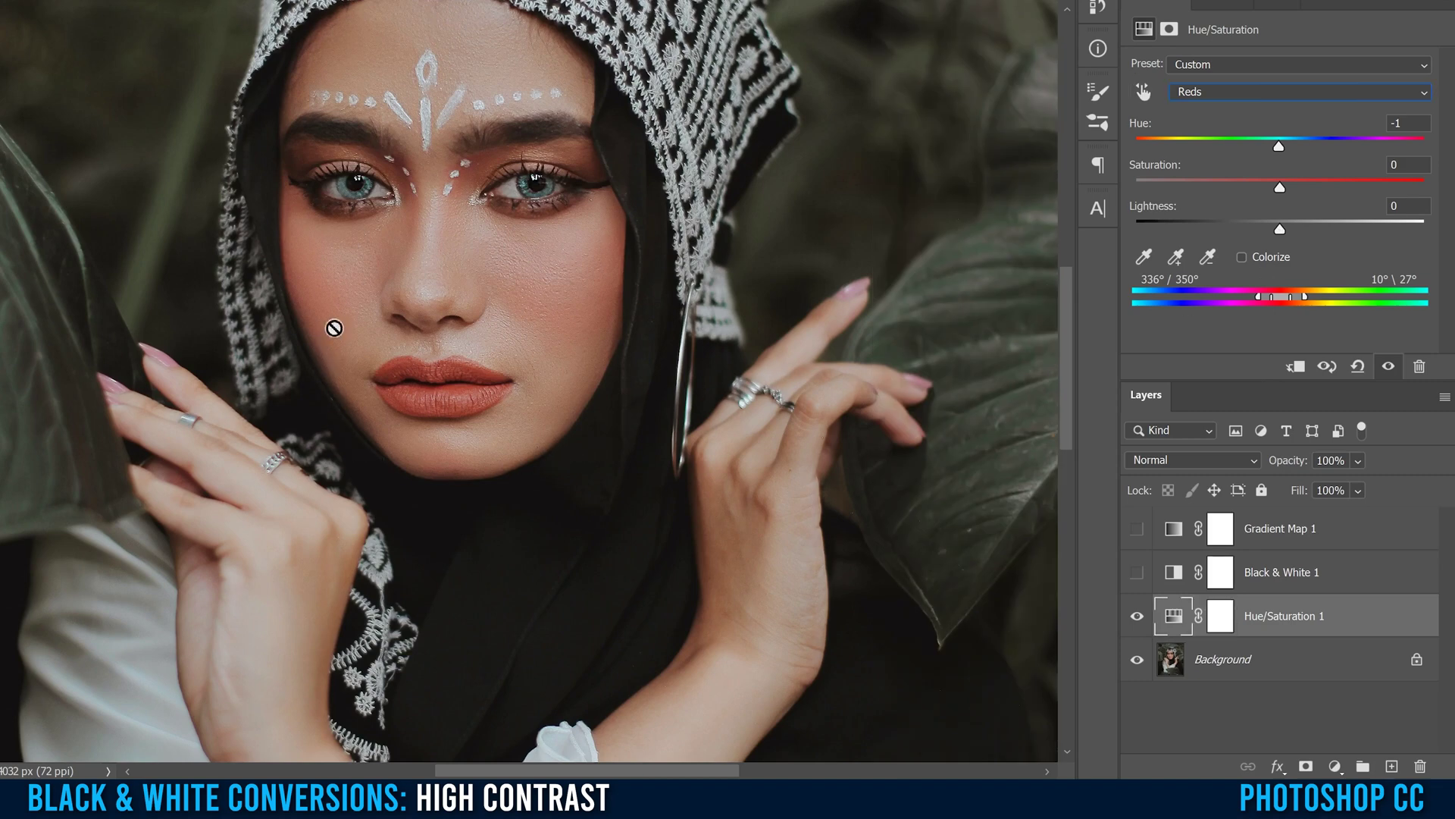
Show the Black & White and Gradient Map layers again and darken the lips with a Reds Lightness of -32.
{"action": "left_click", "coordinate": [1137, 576]}
{"action": "left_click", "coordinate": [1137, 531]}
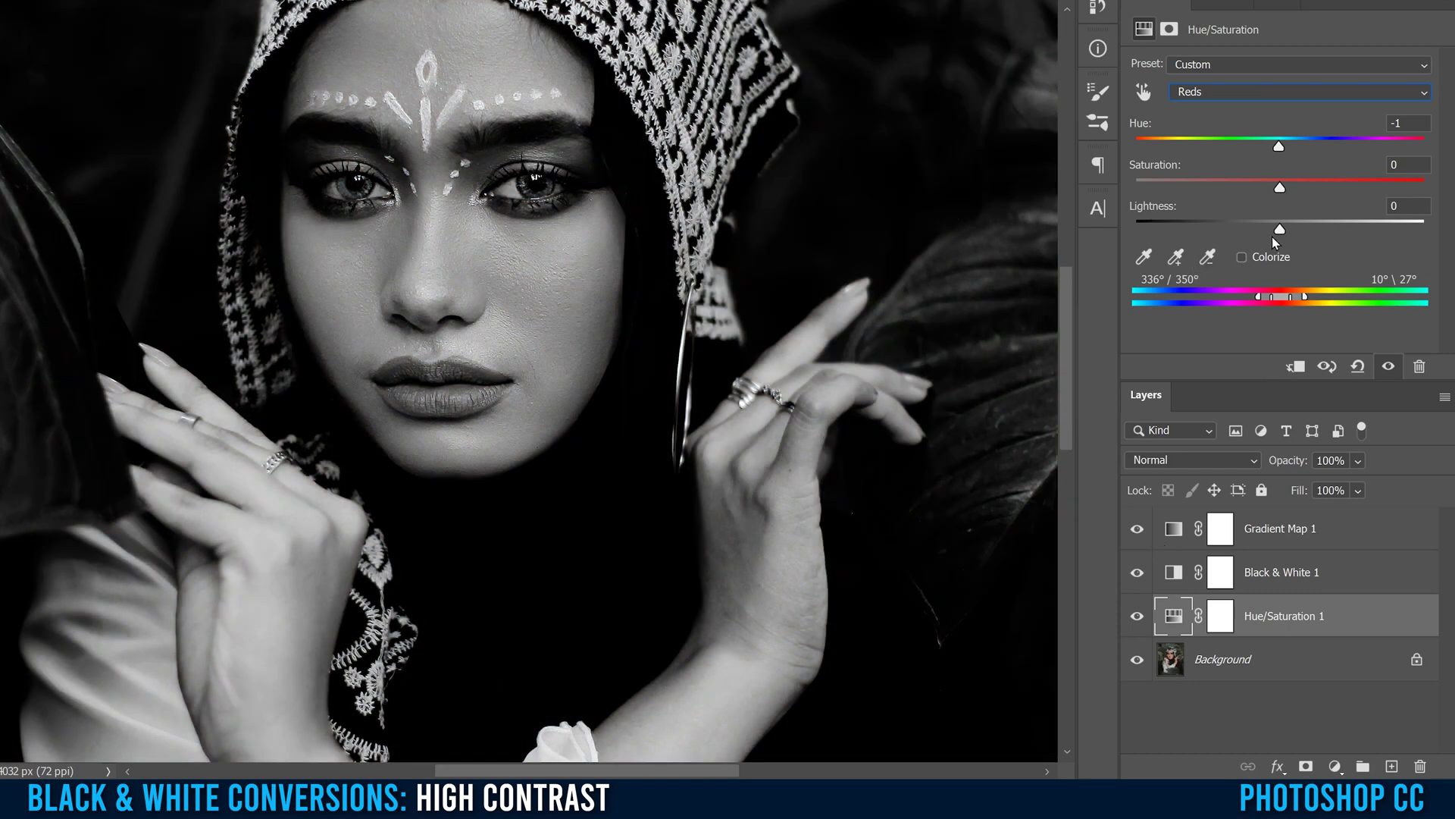
{"action": "left_click_drag", "start_coordinate": [1280, 230], "coordinate": [1249, 232]}
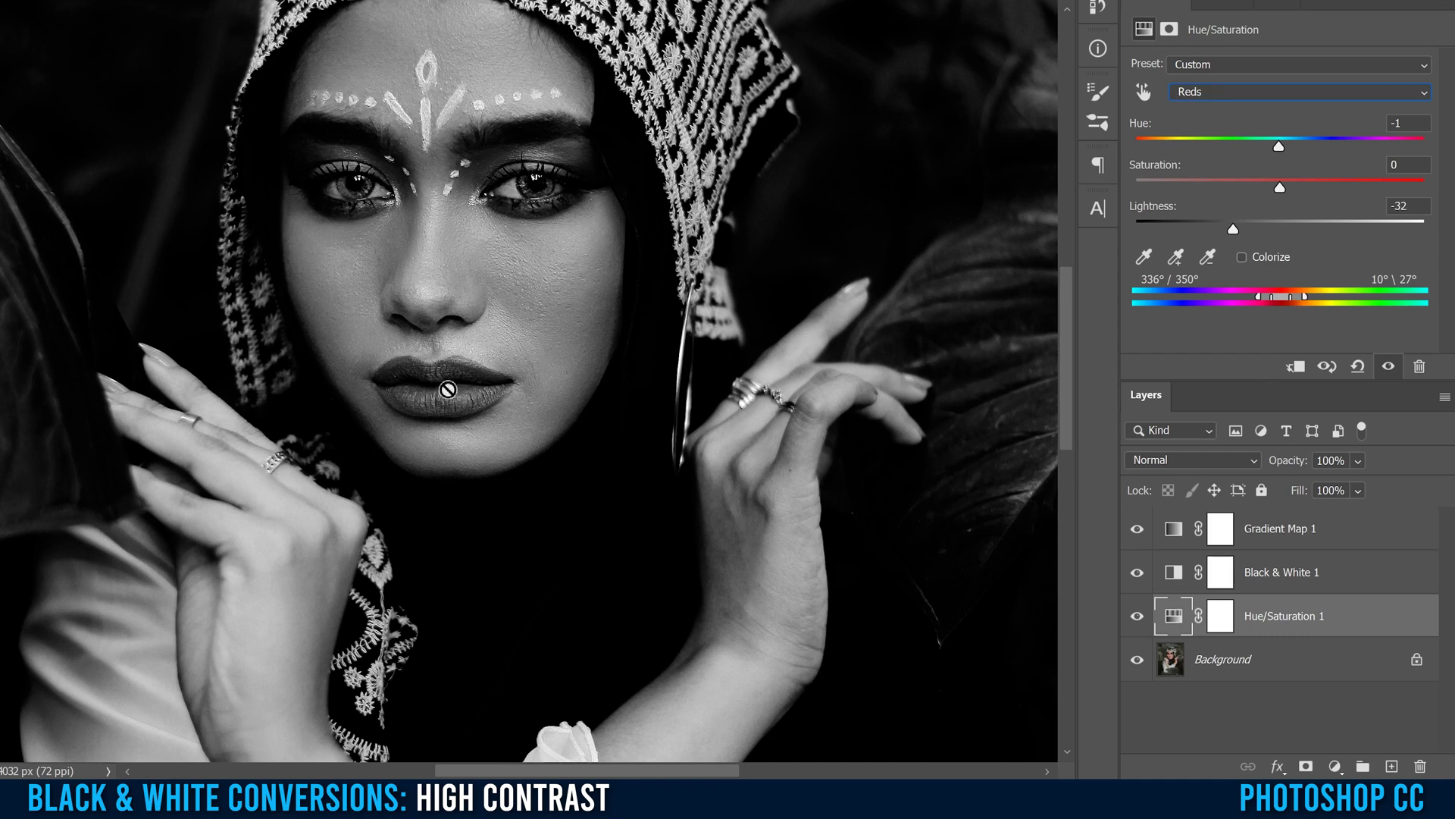
Set the Hue/Saturation layer's Reds Lightness to -24 and compare the lips with the layer hidden and shown.
{"action": "left_click", "coordinate": [1330, 574]}
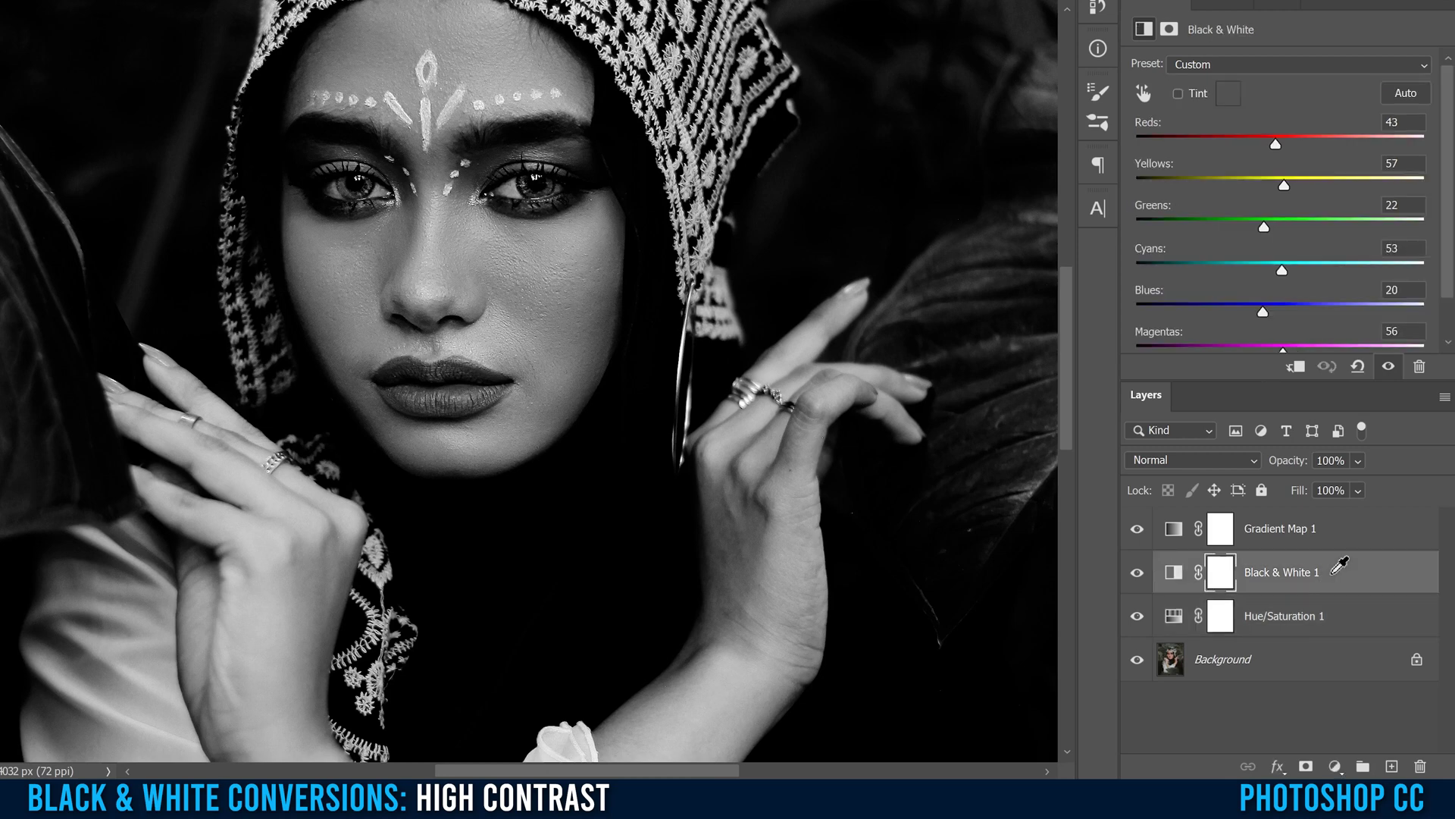
{"action": "left_click", "coordinate": [1174, 620]}
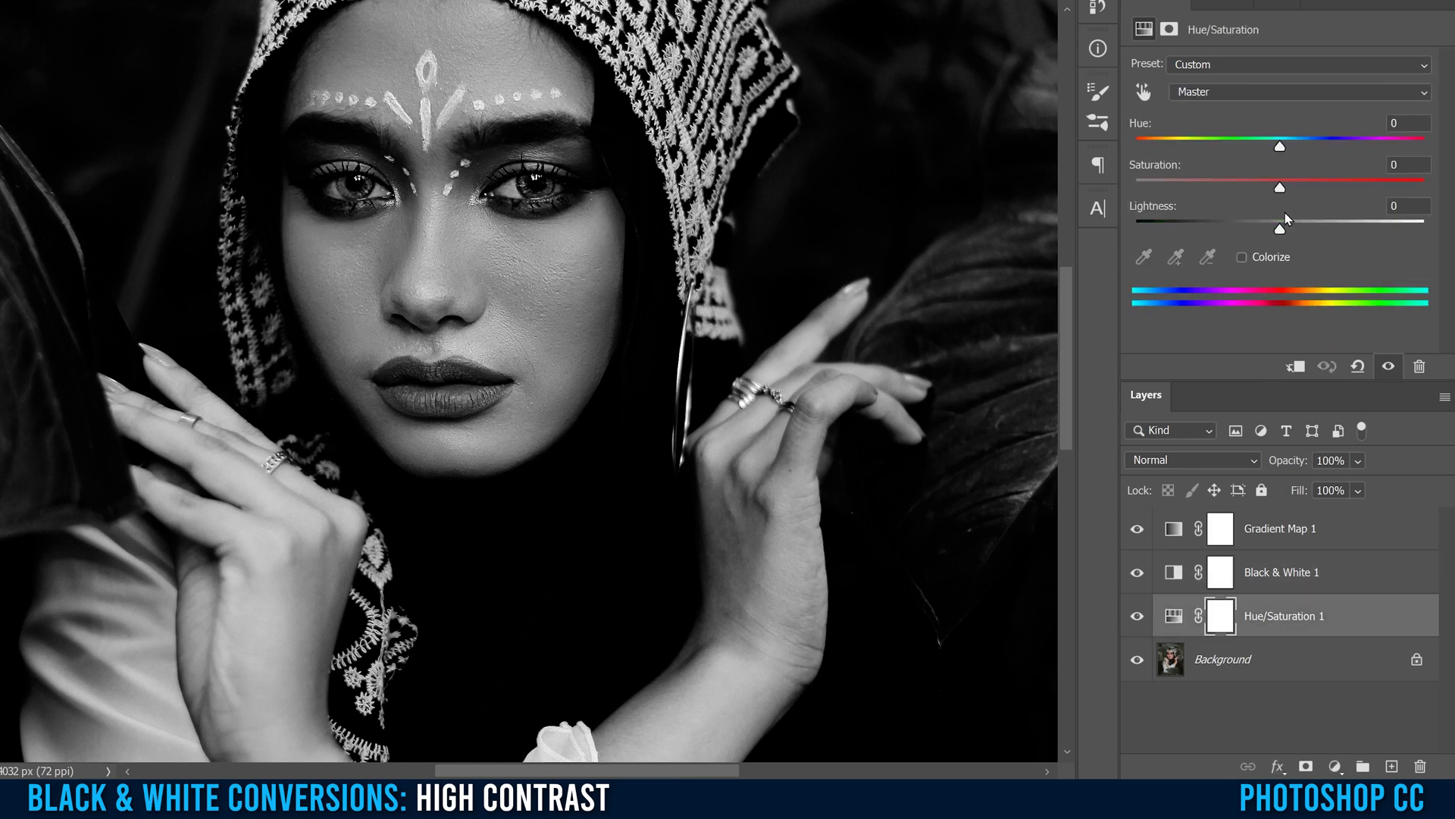
{"action": "left_click", "coordinate": [1203, 94]}
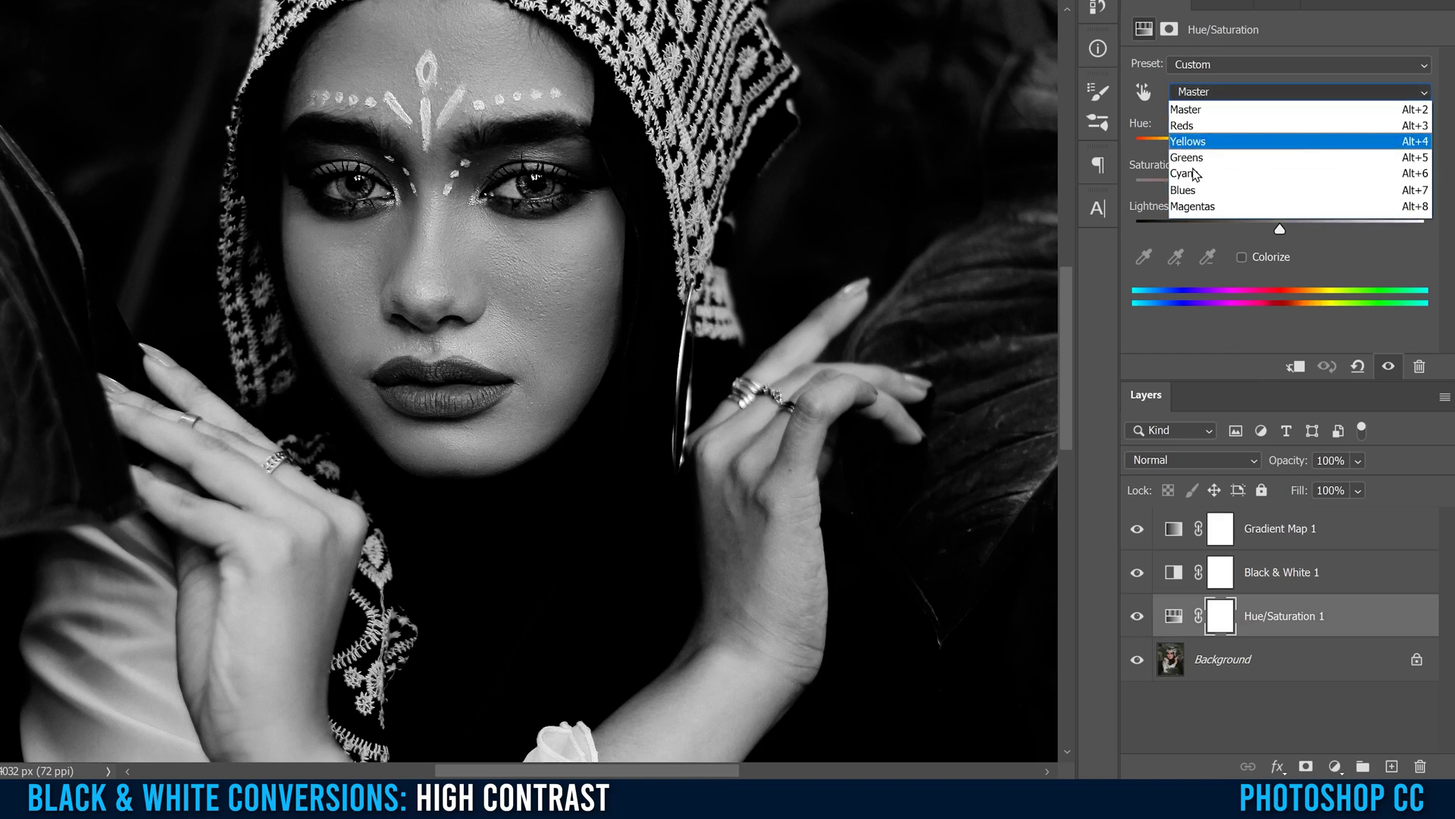
{"action": "left_click", "coordinate": [1190, 128]}
{"action": "left_click_drag", "start_coordinate": [1213, 227], "coordinate": [1245, 226]}
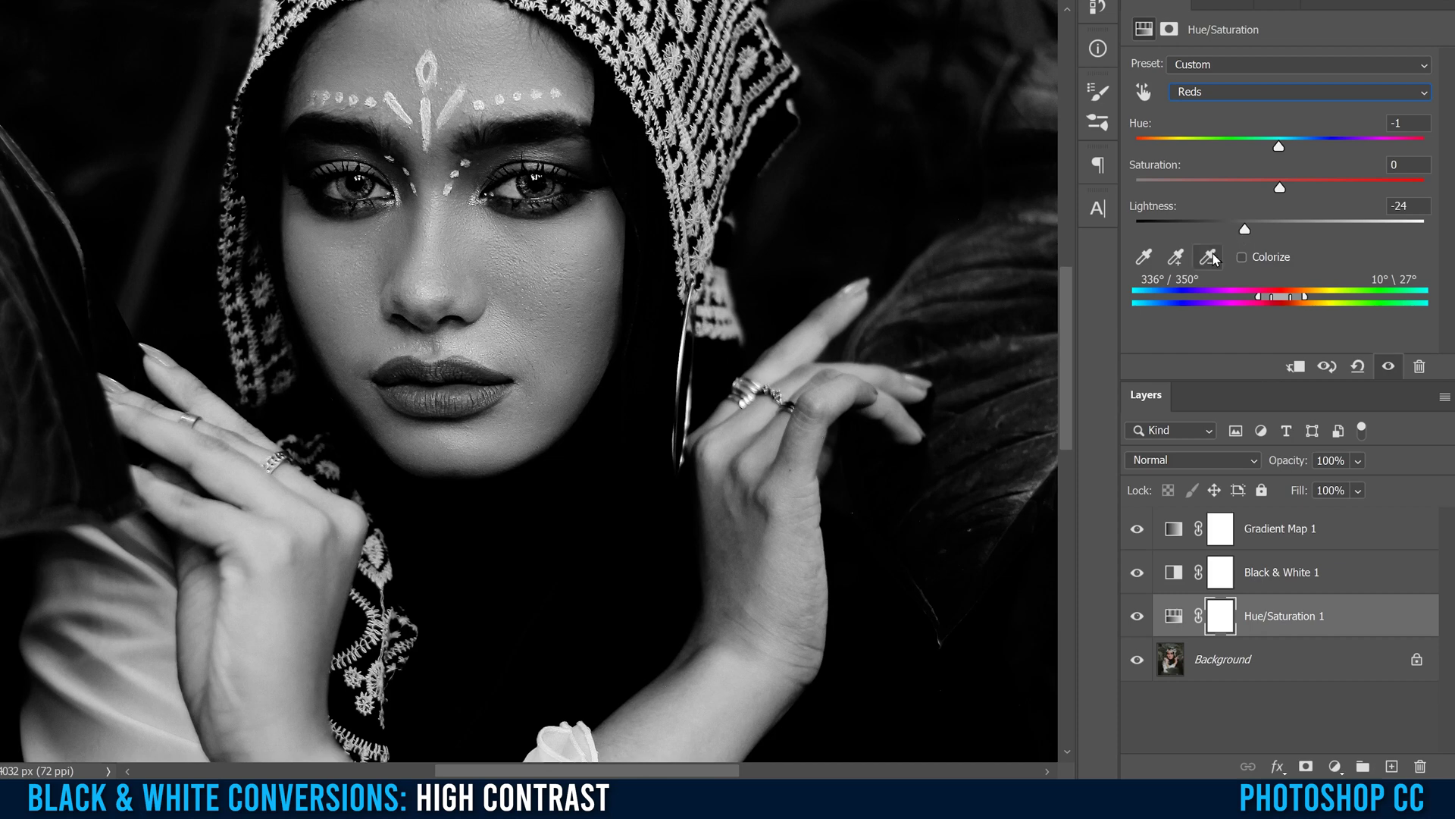
{"action": "left_click", "coordinate": [1137, 617]}
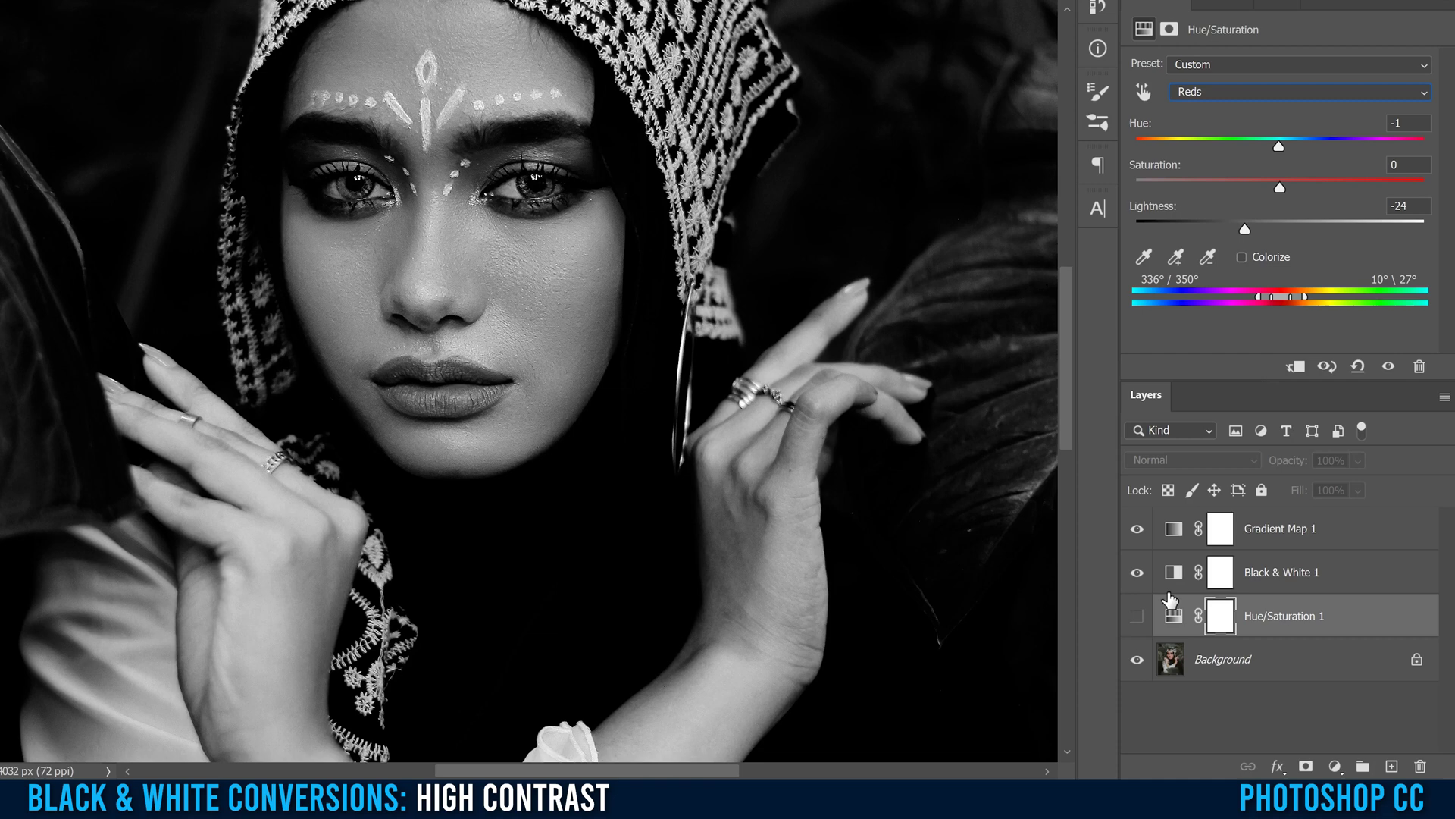
{"action": "left_click", "coordinate": [1137, 615]}
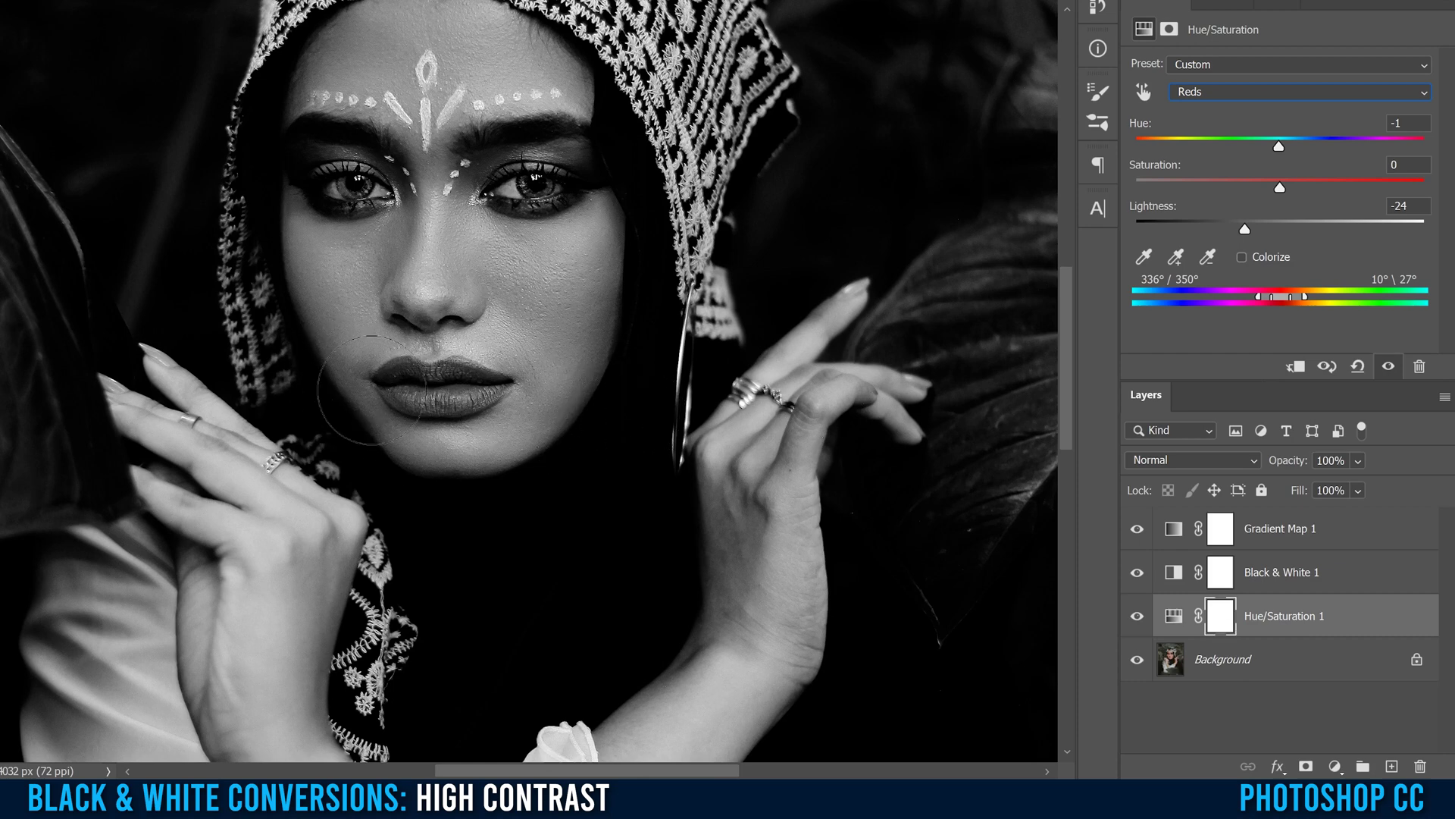
Invert the Hue/Saturation layer's mask to black and make white (ffffff) the foreground color.
{"action": "left_click", "coordinate": [1222, 620]}
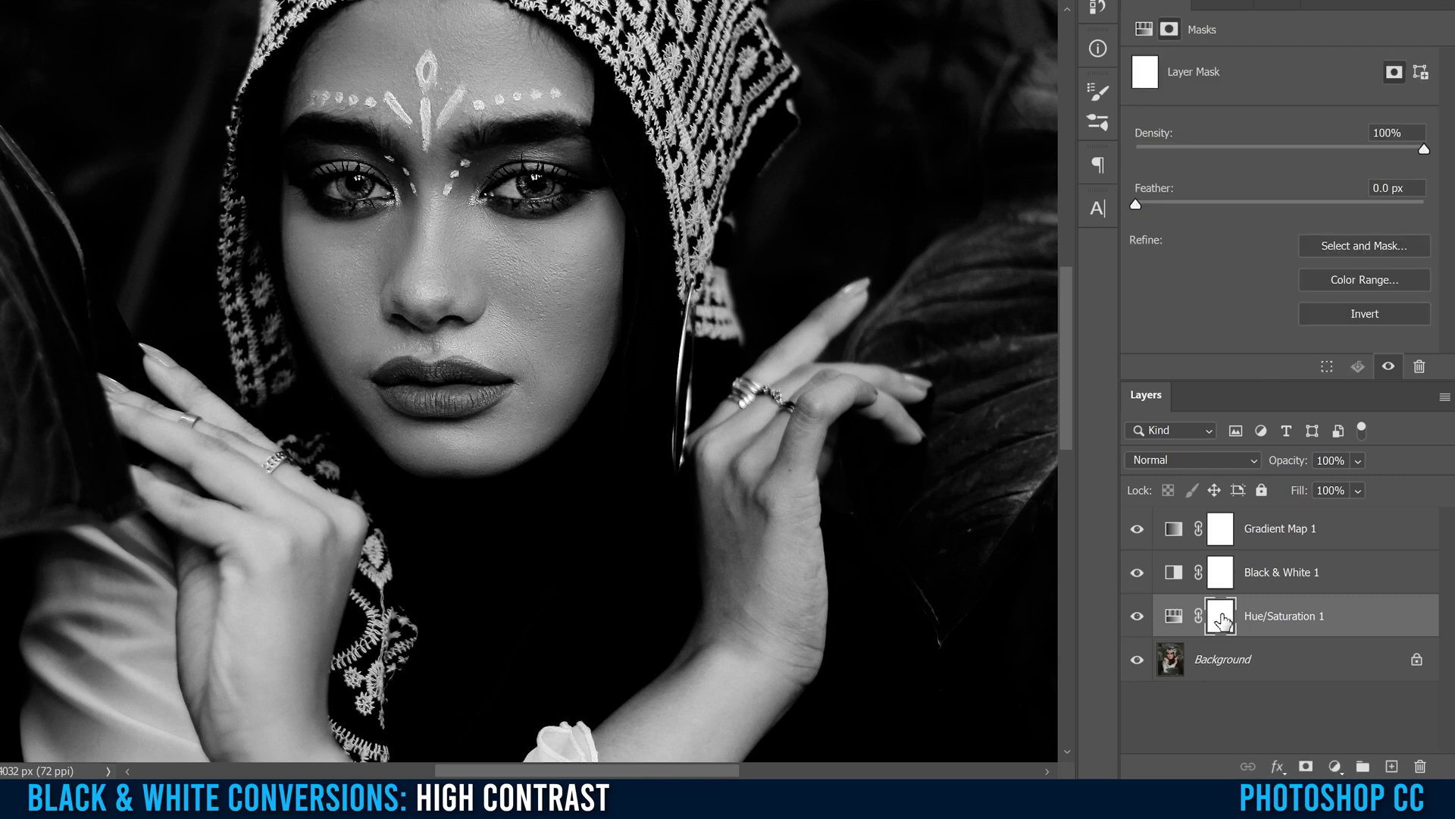
{"action": "key", "text": "ctrl+i"}
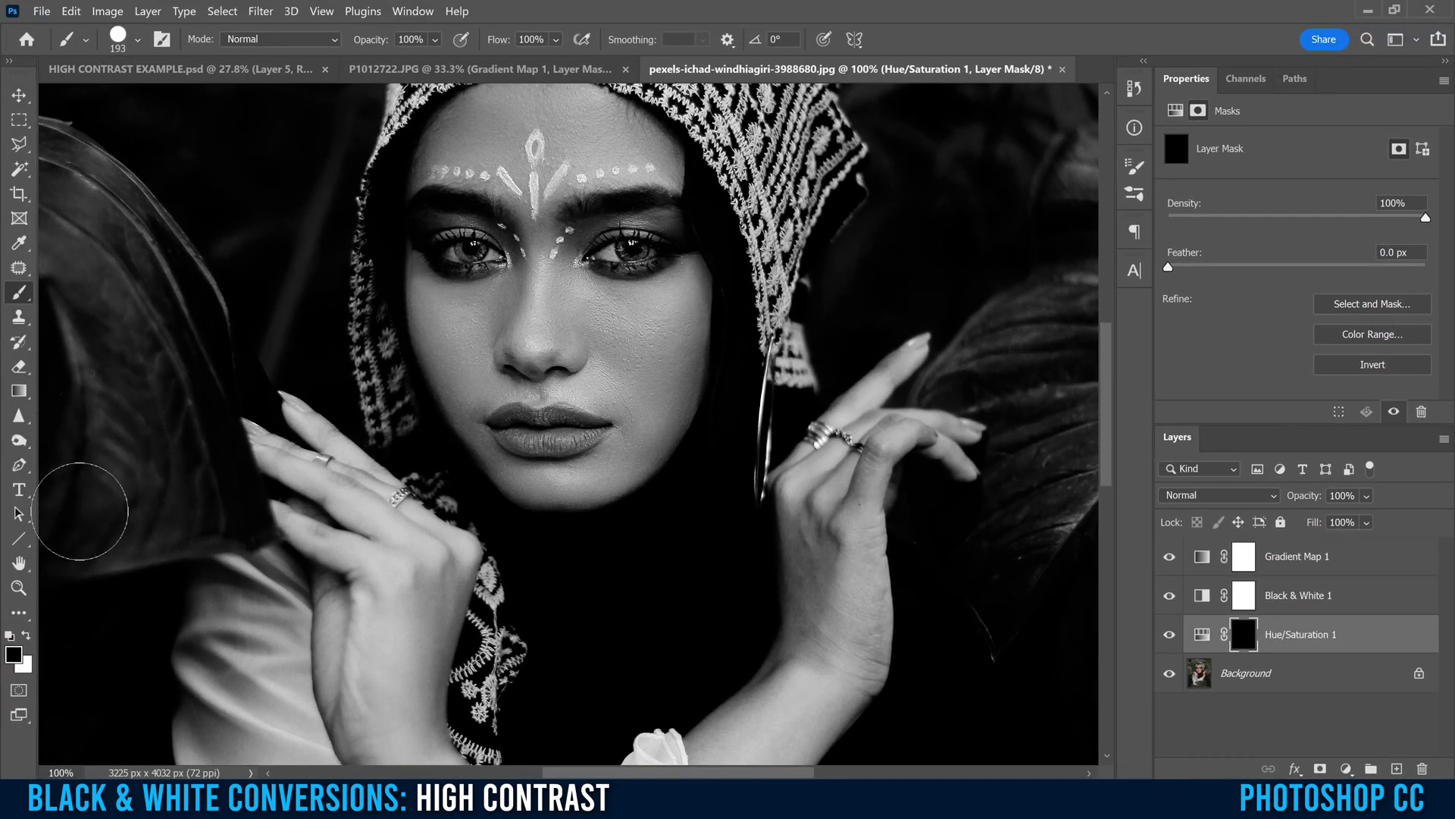
{"action": "left_click", "coordinate": [27, 638]}
{"action": "left_click", "coordinate": [13, 660]}
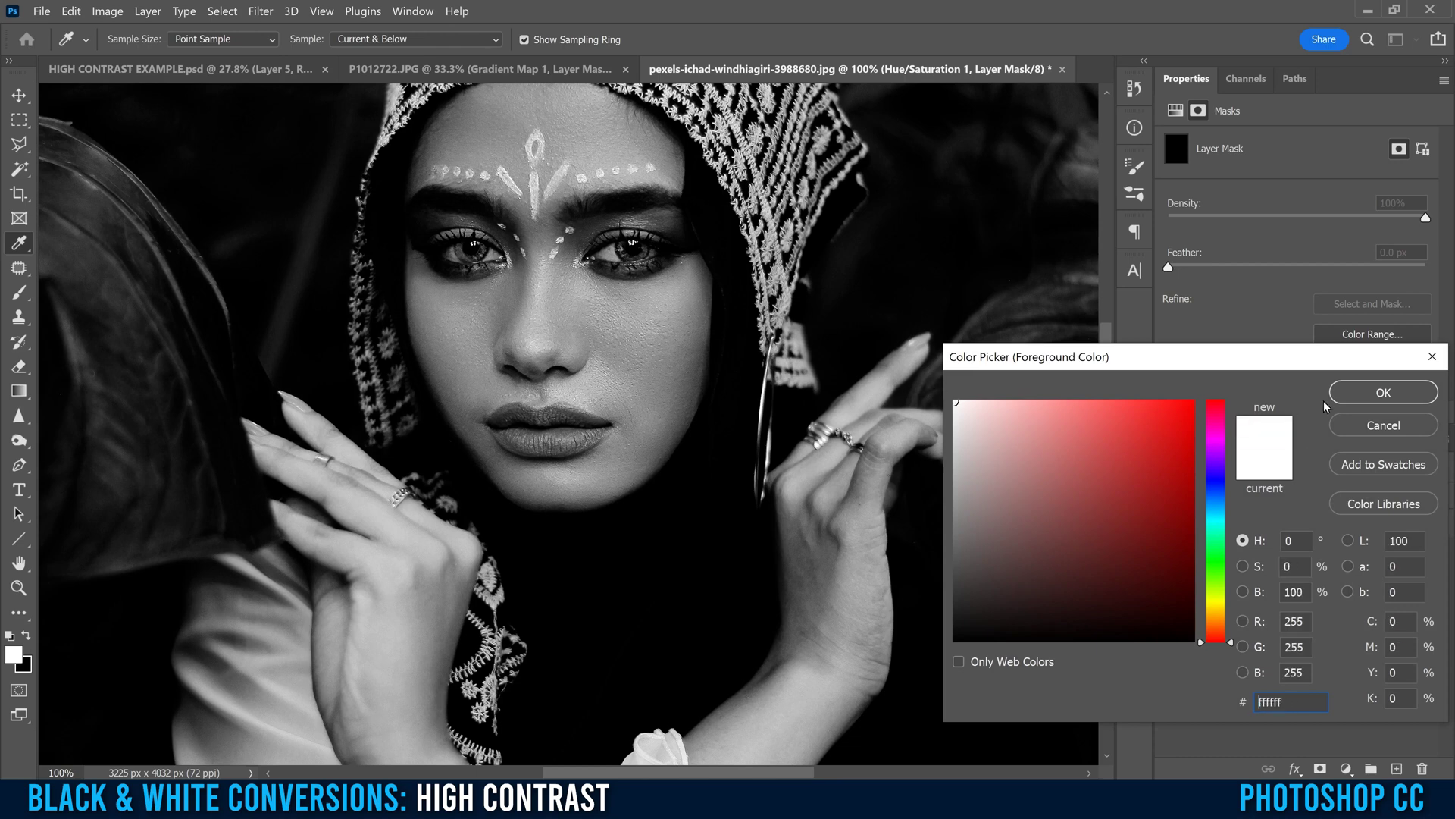
{"action": "left_click", "coordinate": [1369, 395]}
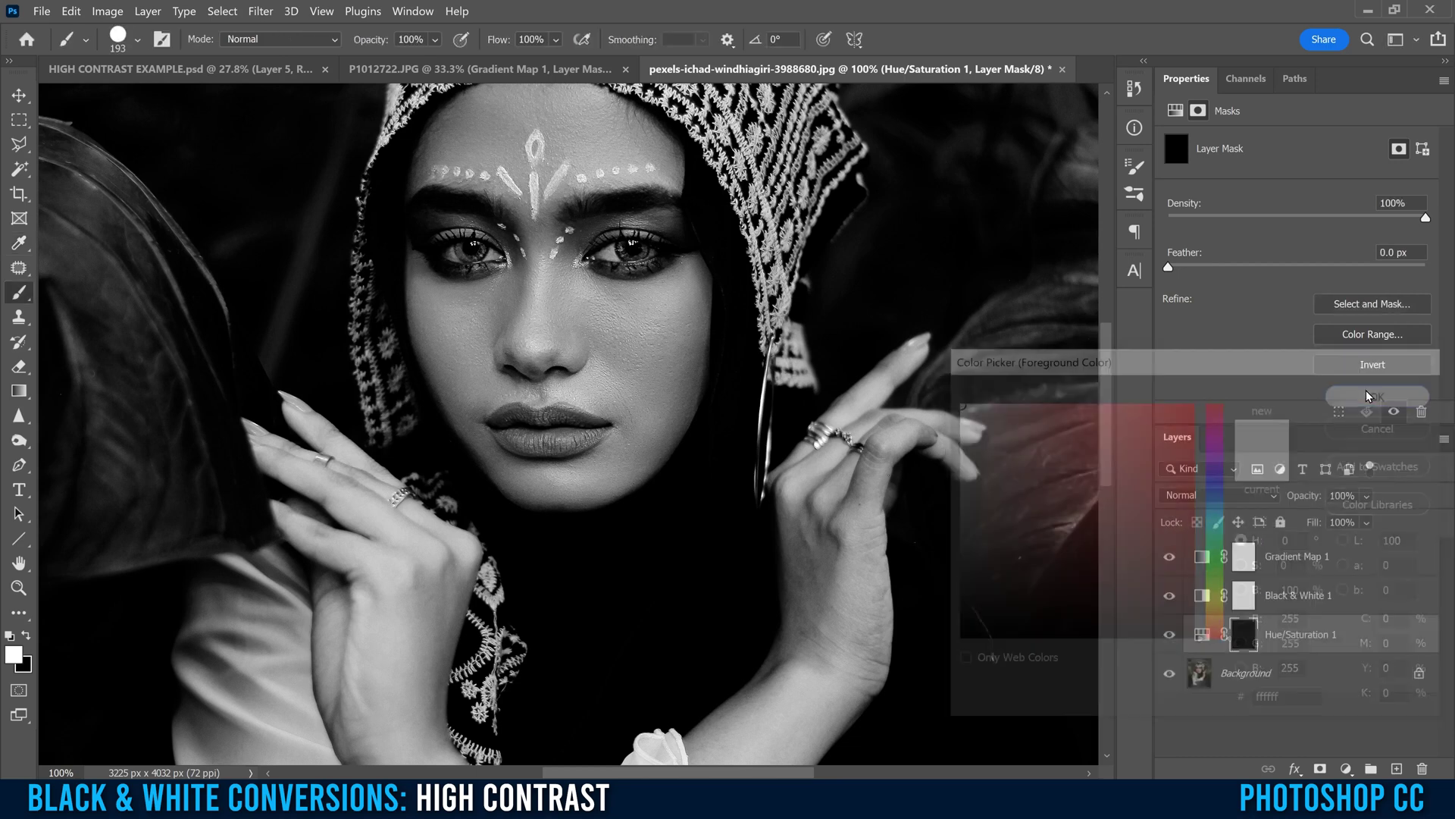
Set the brush to a size of 67 px with 0% hardness.
{"action": "left_click", "coordinate": [137, 42]}
{"action": "left_click_drag", "start_coordinate": [192, 99], "coordinate": [146, 100]}
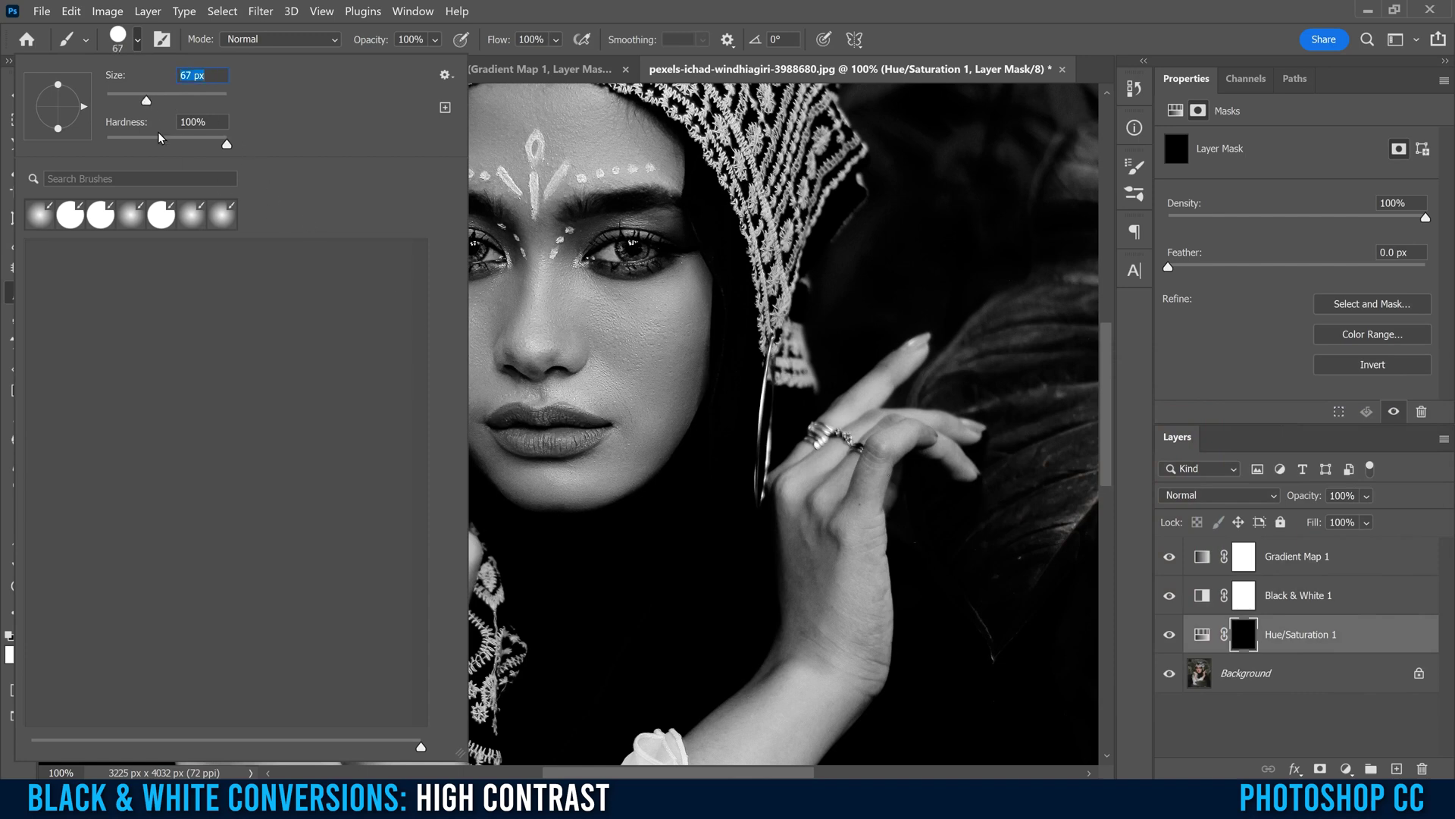
{"action": "left_click_drag", "start_coordinate": [226, 144], "coordinate": [107, 144]}
{"action": "left_click", "coordinate": [536, 7]}
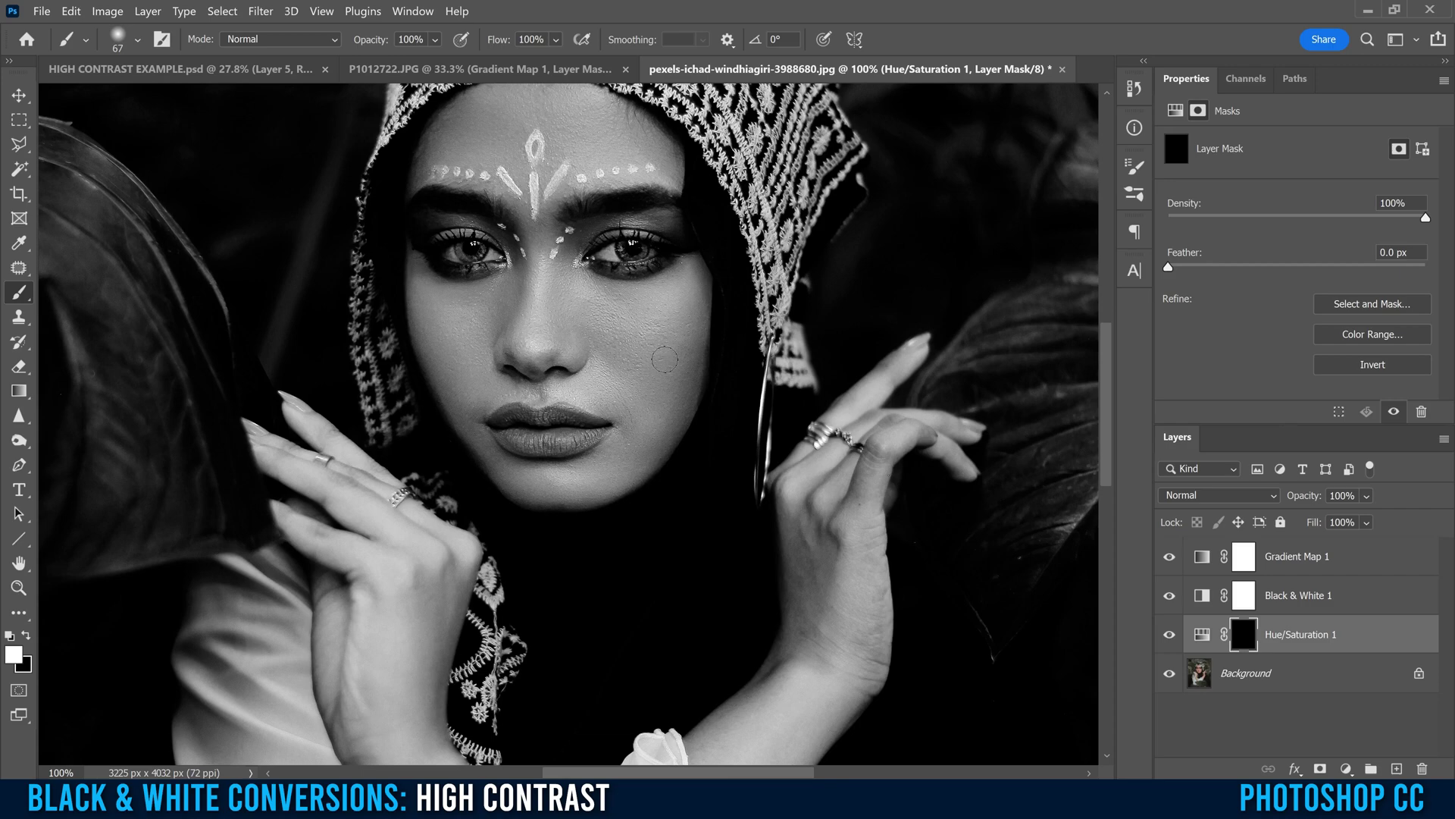
Lower the Reds Lightness to -74 and paint the lips in white on the Hue/Saturation layer's mask.
{"action": "key", "text": "ctrl+plus"}
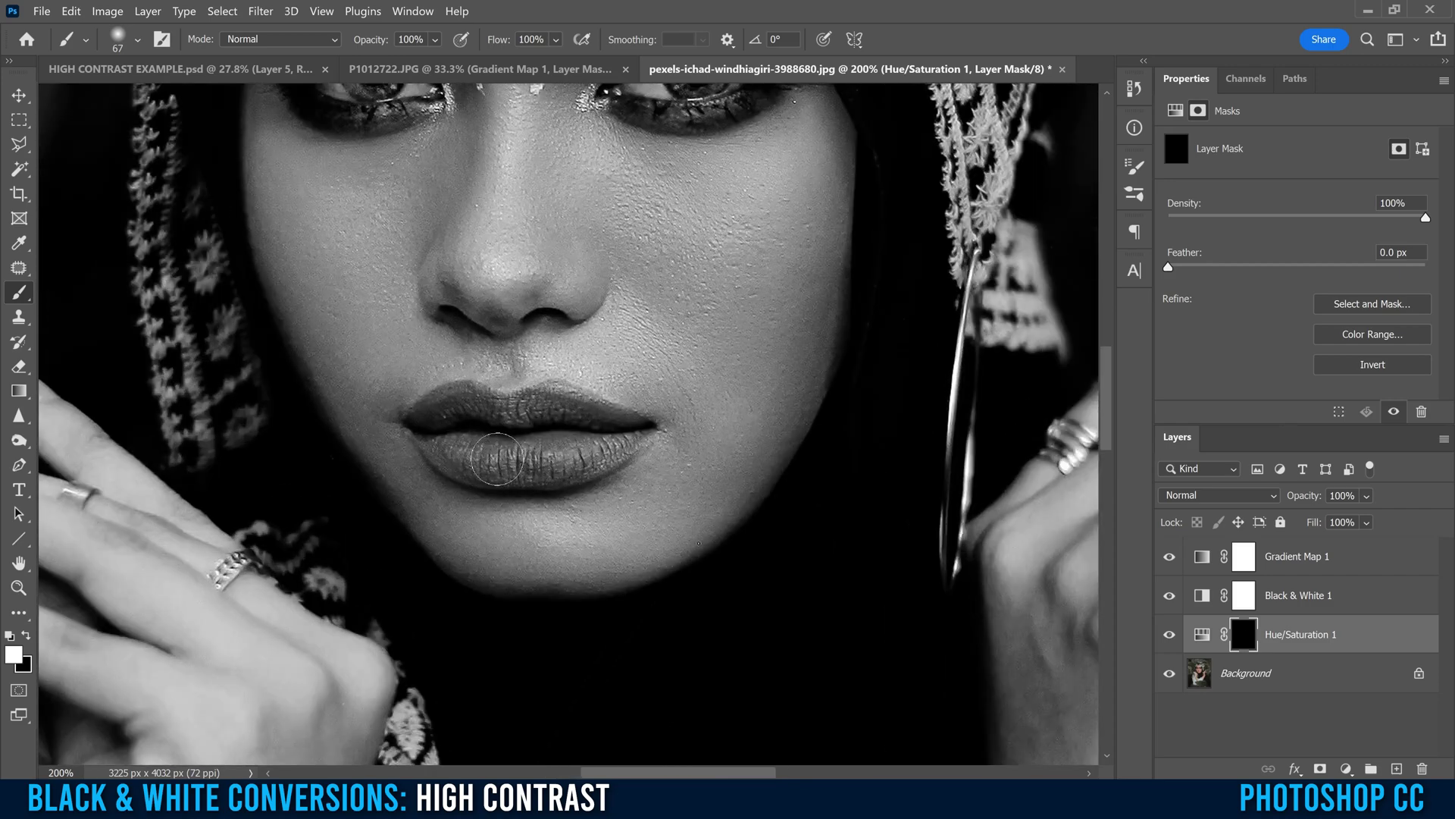
{"action": "left_click", "coordinate": [1202, 634]}
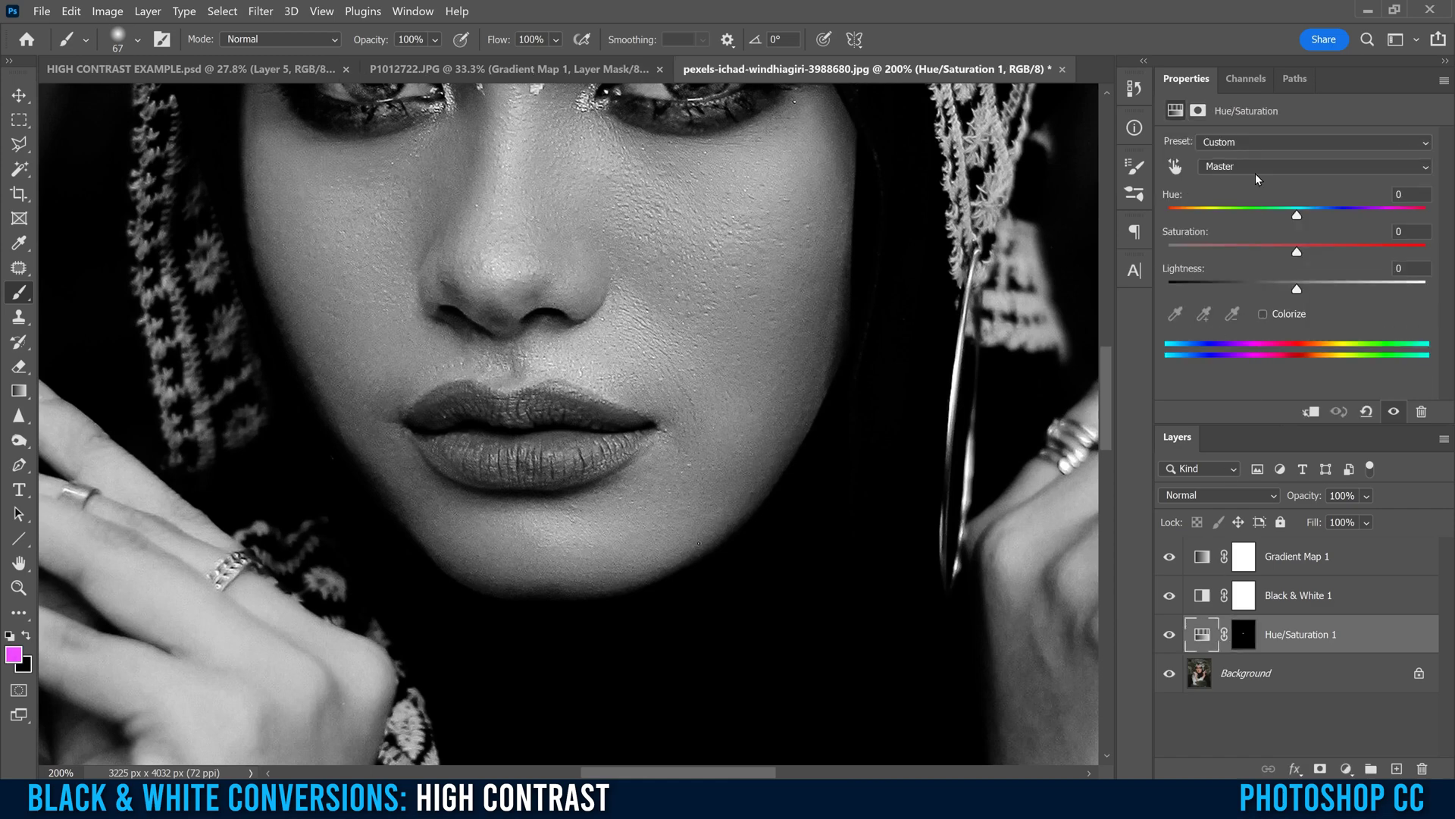
{"action": "left_click", "coordinate": [1235, 162]}
{"action": "left_click", "coordinate": [1244, 191]}
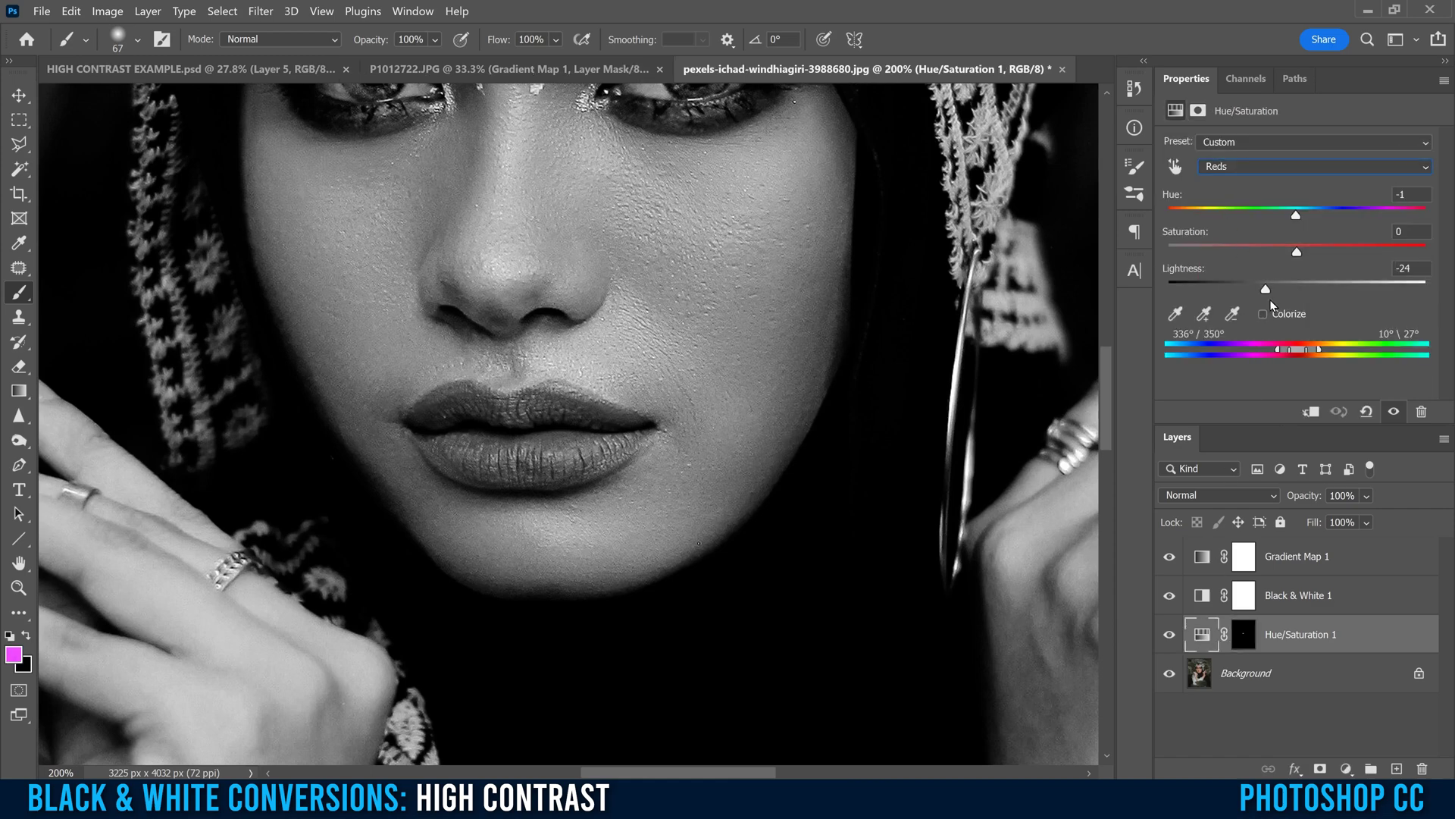
{"action": "left_click_drag", "start_coordinate": [1257, 286], "coordinate": [1203, 285]}
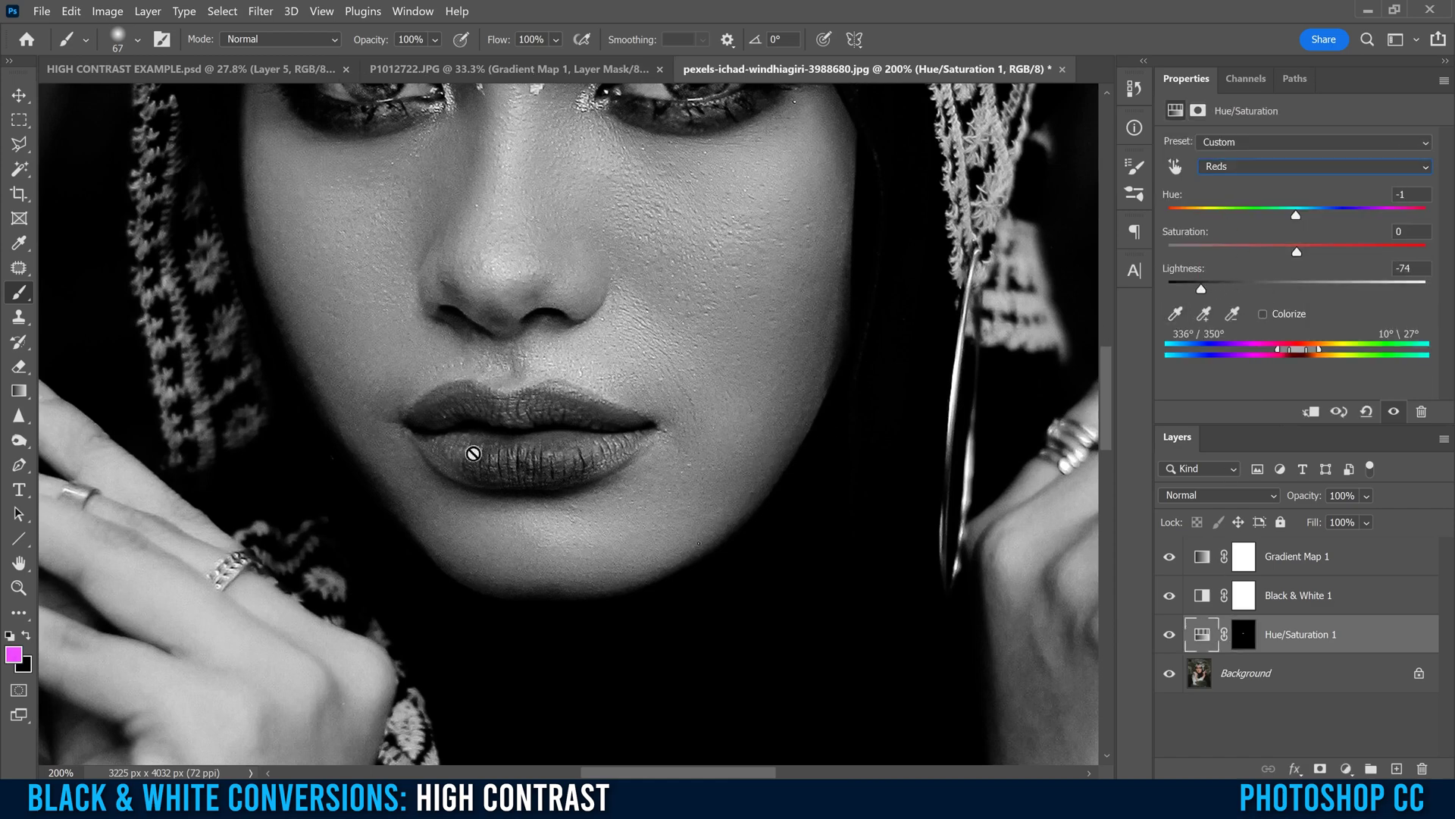
{"action": "left_click", "coordinate": [1243, 637]}
{"action": "mouse_move", "coordinate": [534, 457]}
{"action": "left_mouse_down"}
{"action": "mouse_move", "coordinate": [465, 464]}
{"action": "mouse_move", "coordinate": [427, 425]}
{"action": "mouse_move", "coordinate": [448, 404]}
{"action": "mouse_move", "coordinate": [538, 407]}
{"action": "mouse_move", "coordinate": [629, 432]}
{"action": "mouse_move", "coordinate": [537, 480]}
{"action": "left_mouse_up"}
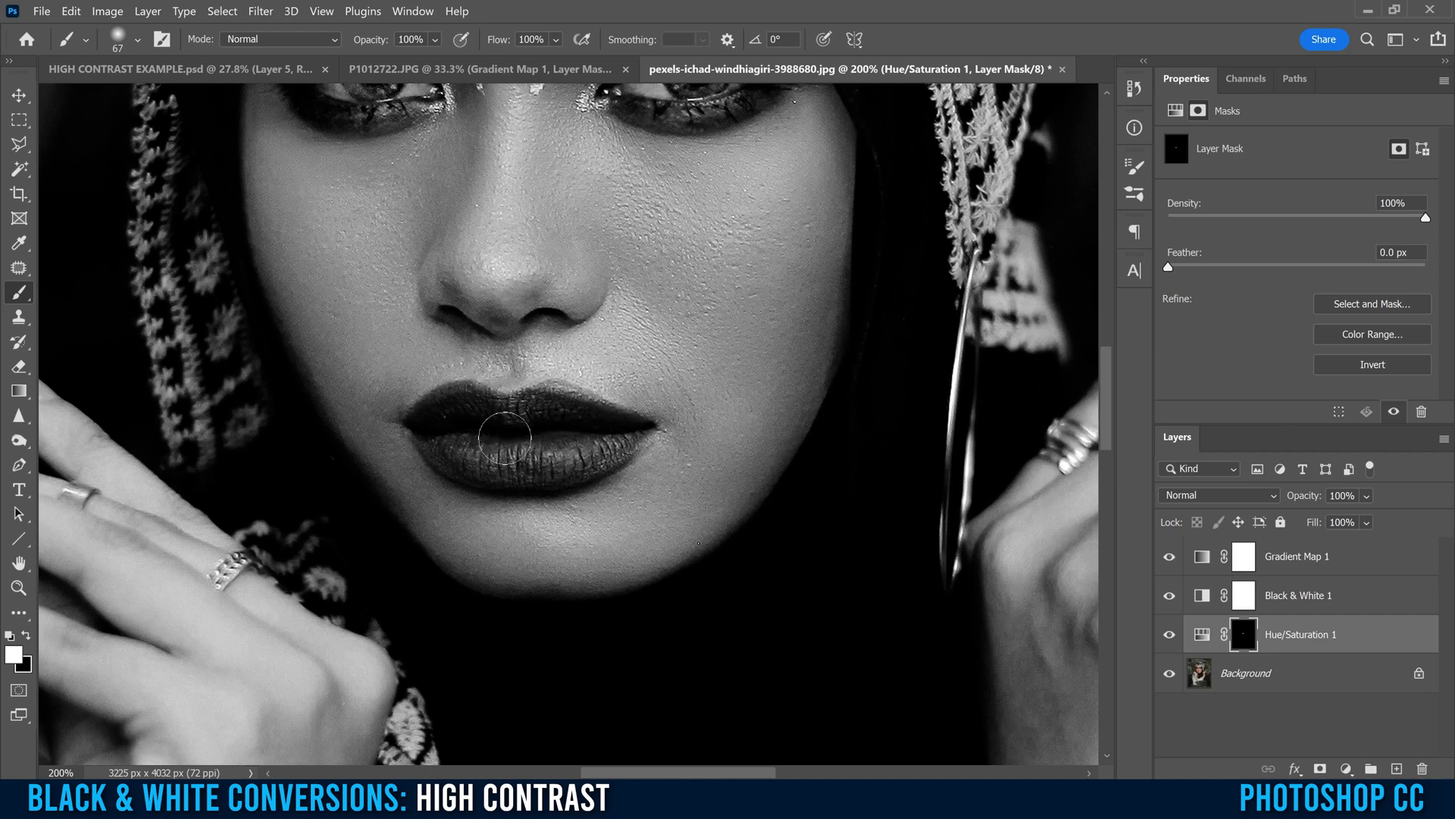
Set the Reds Lightness of the masked Hue/Saturation layer to -24.
{"action": "left_click", "coordinate": [1212, 640]}
{"action": "left_click", "coordinate": [1257, 168]}
{"action": "left_click", "coordinate": [1230, 199]}
{"action": "left_click_drag", "start_coordinate": [1297, 289], "coordinate": [1264, 287]}
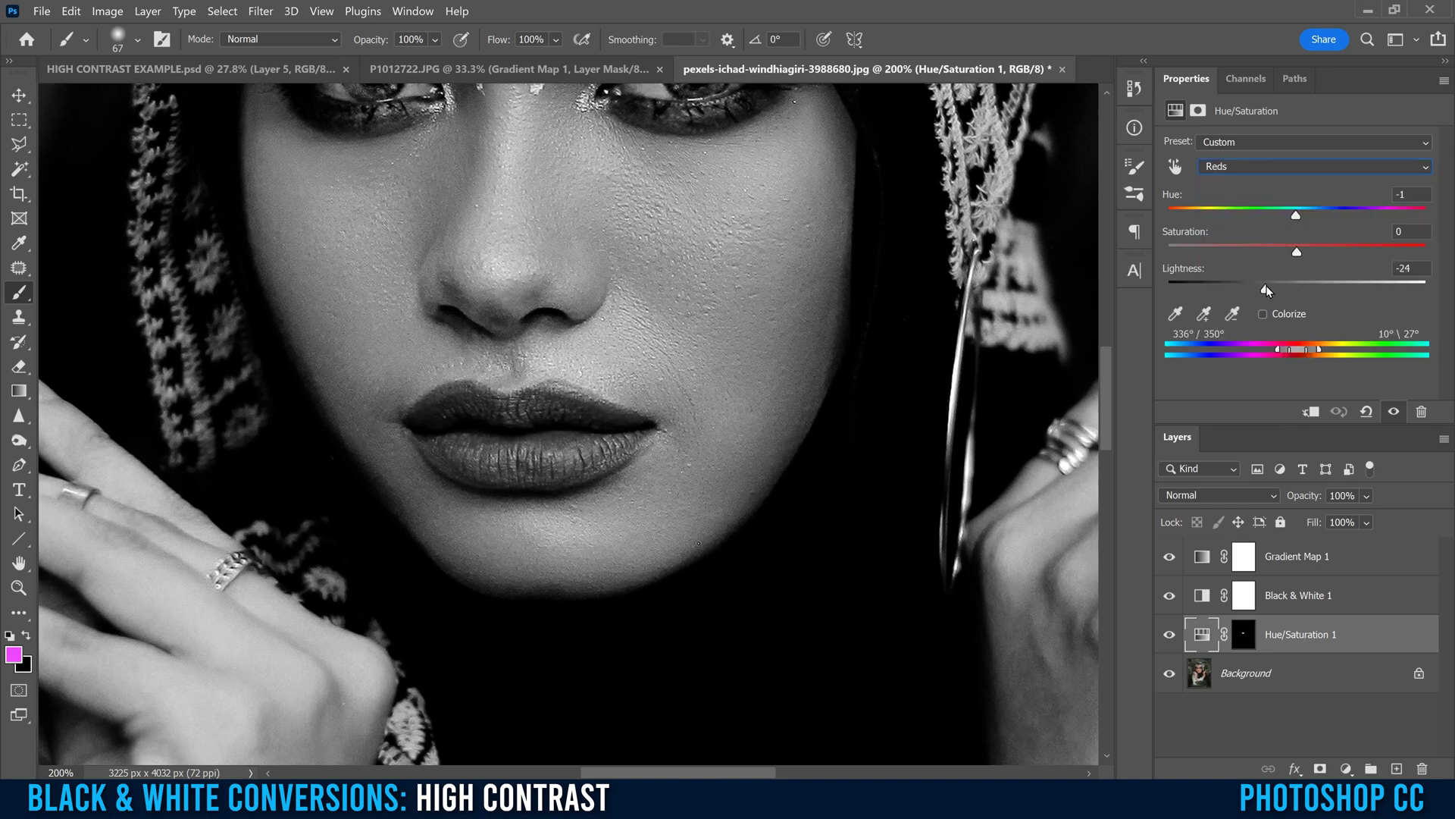
Compare the whole portrait with the Hue/Saturation layer hidden and shown.
{"action": "key", "text": "ctrl+minus"}
{"action": "key", "text": "ctrl+minus"}
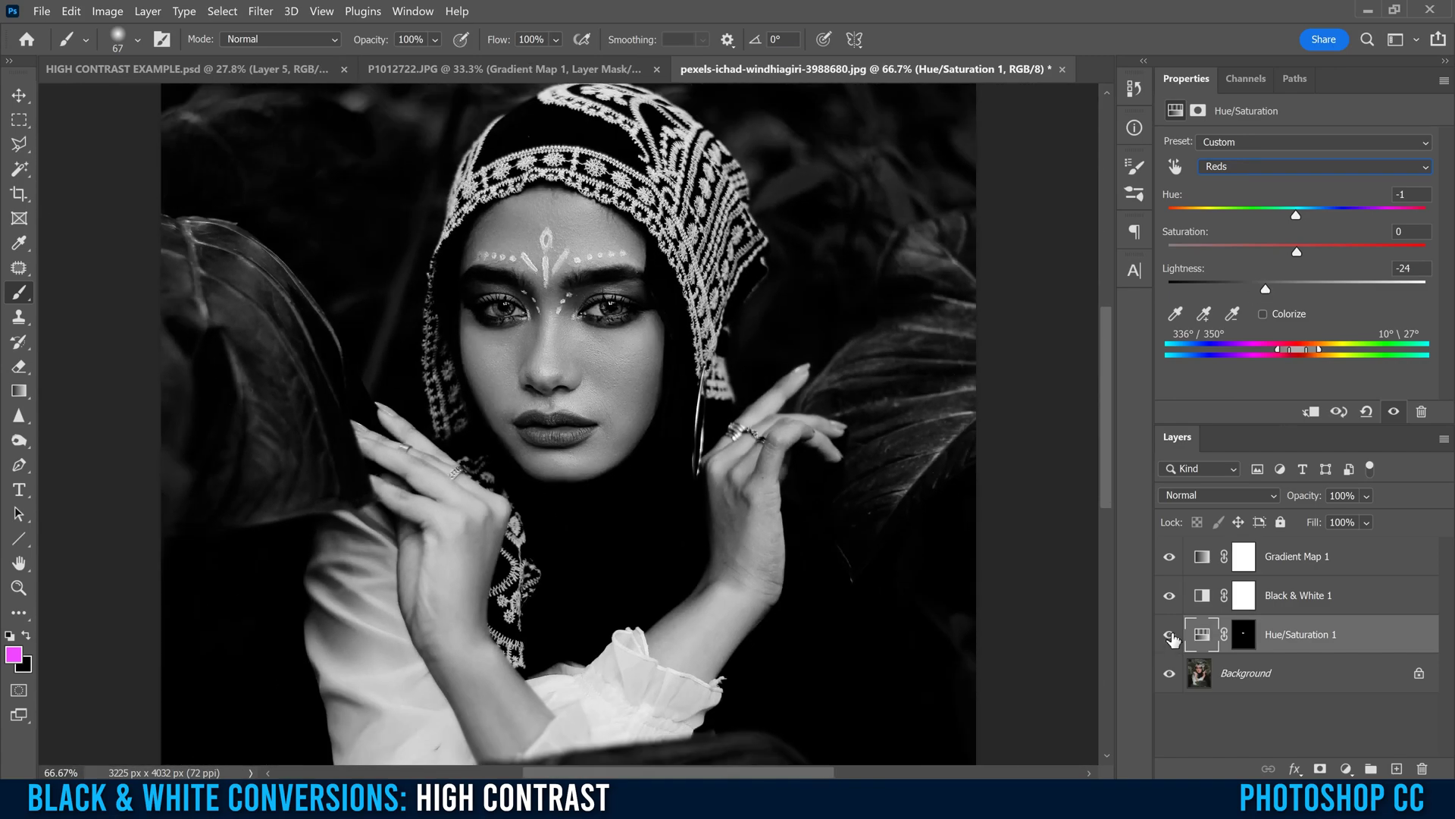
{"action": "left_click", "coordinate": [1170, 634]}
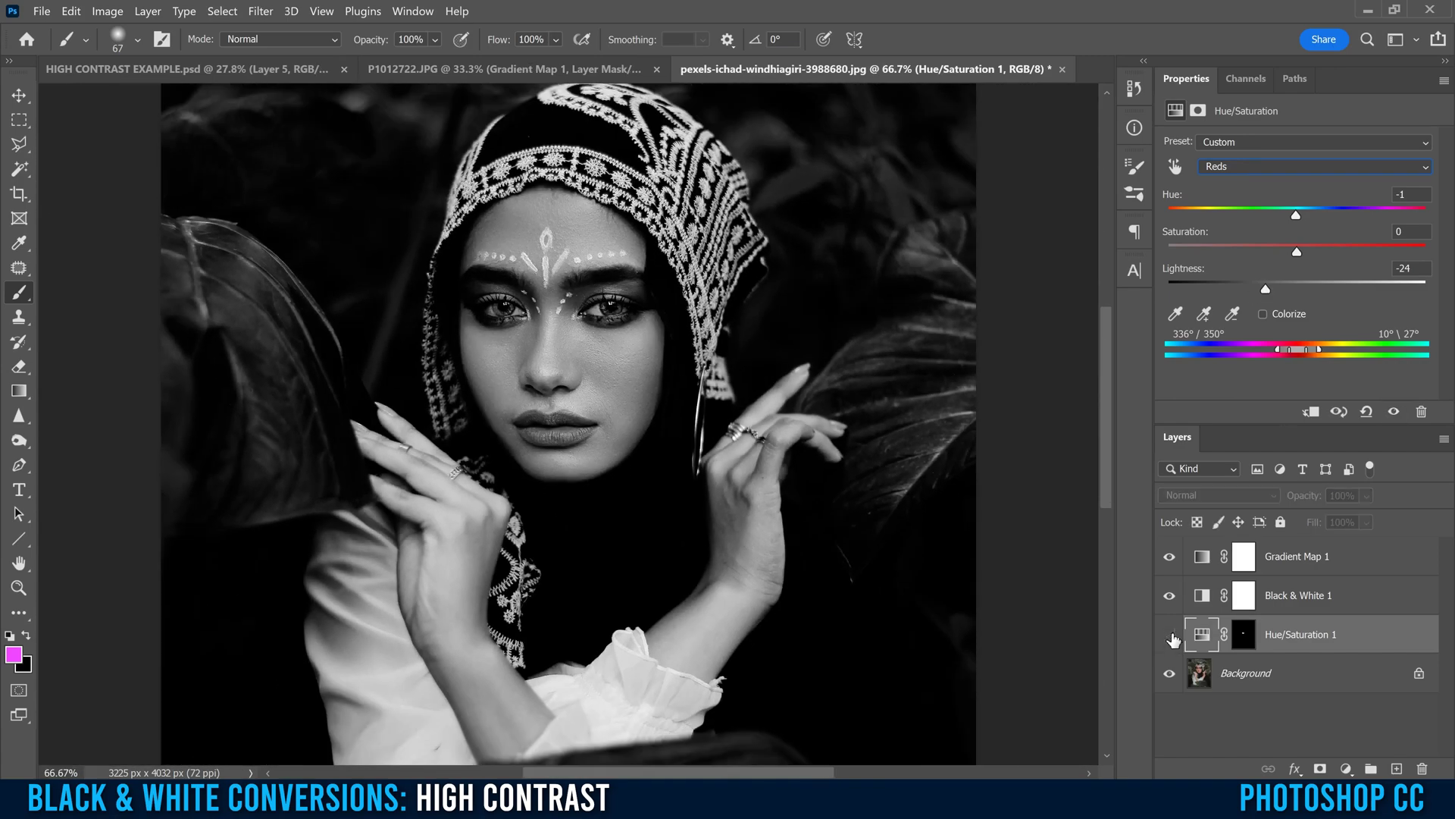
{"action": "left_click", "coordinate": [1170, 635]}
{"action": "left_click", "coordinate": [1170, 635]}
{"action": "left_click", "coordinate": [1169, 634]}
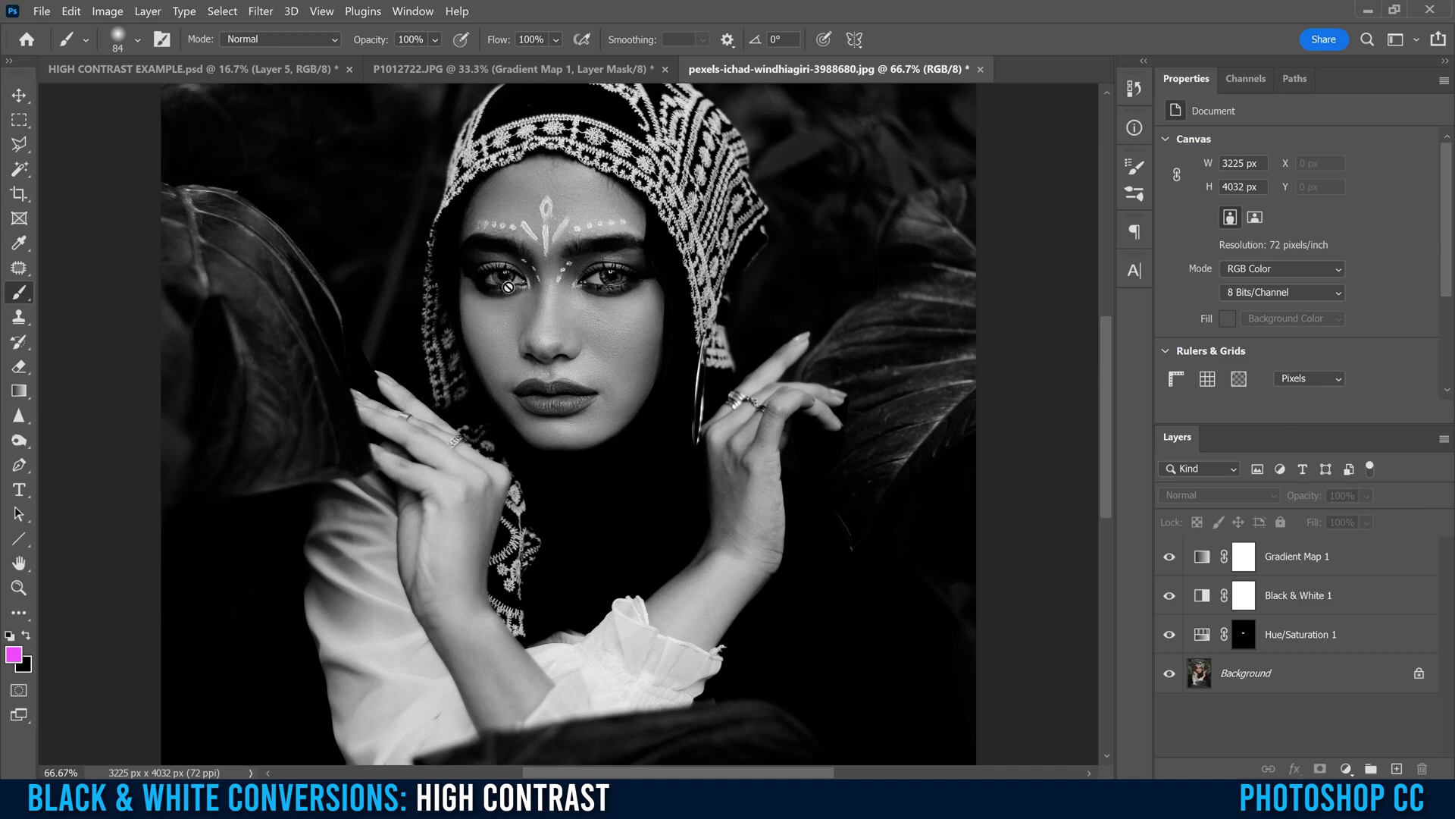
Add a Curves adjustment layer directly above the Gradient Map layer.
{"action": "left_click", "coordinate": [1353, 563]}
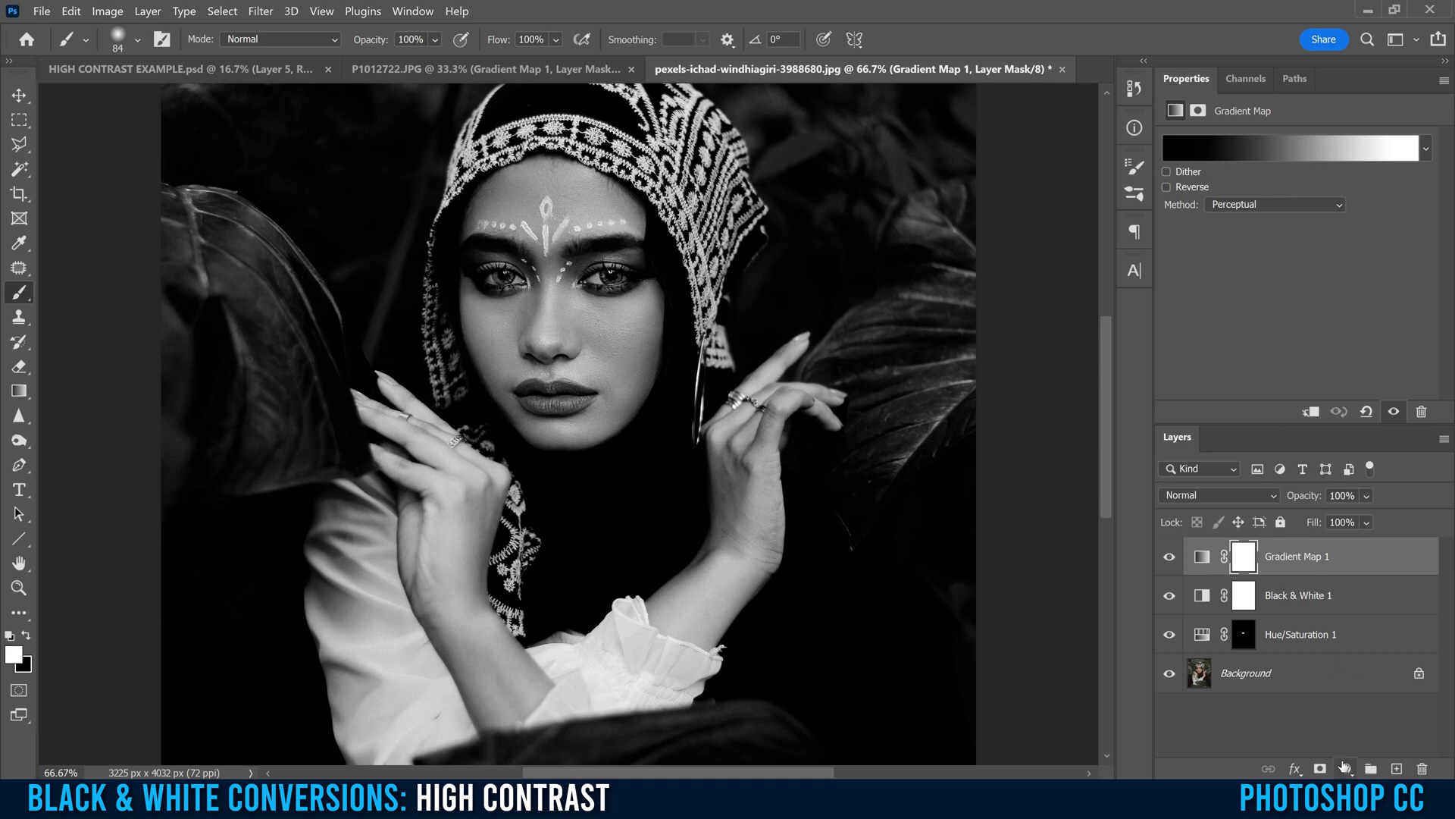
{"action": "left_click", "coordinate": [1345, 770]}
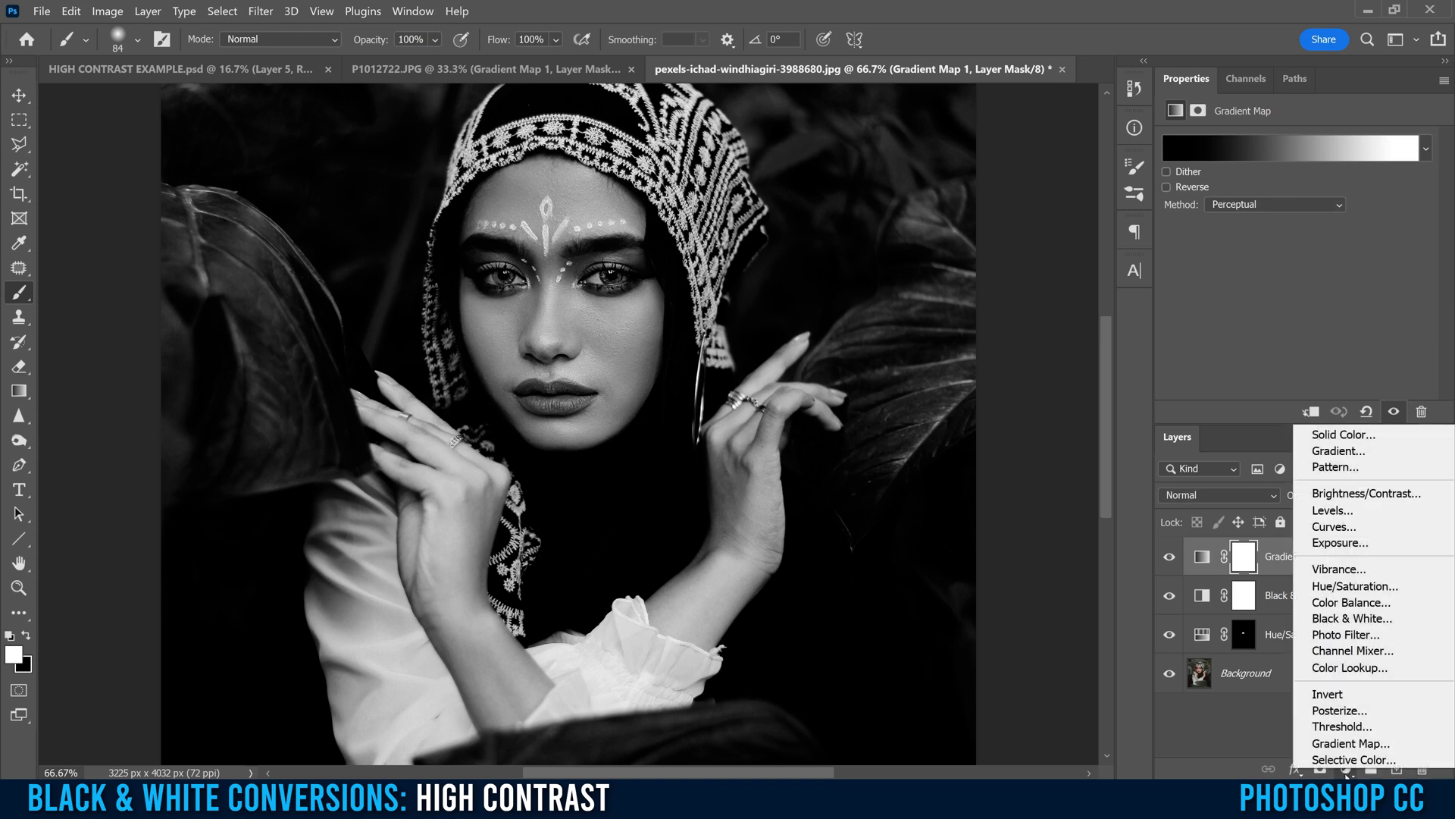
{"action": "left_click", "coordinate": [1349, 533]}
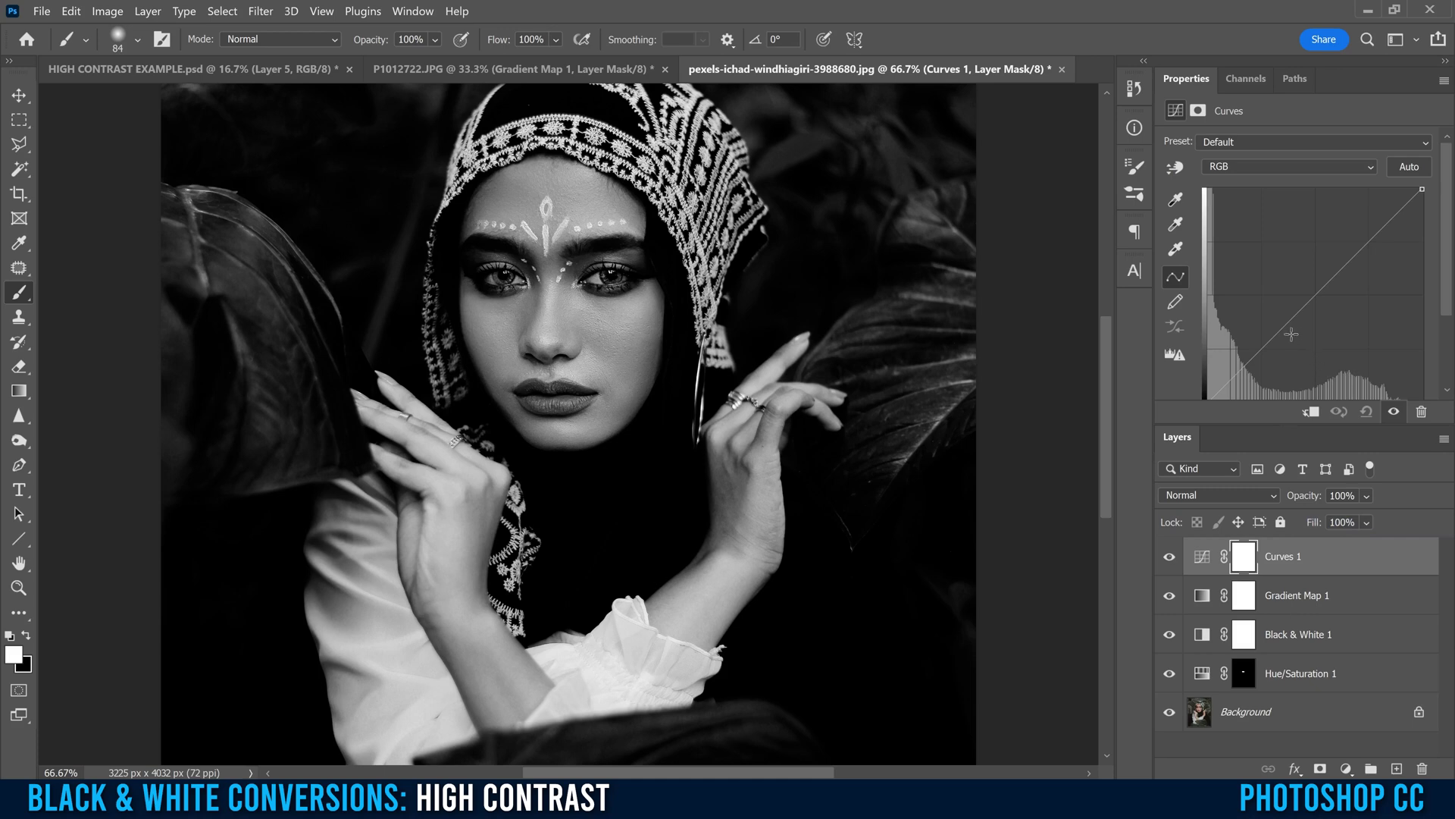
Brighten the image by raising the RGB curve with two points, one in the lower and one in the upper midtones.
{"action": "left_click", "coordinate": [1302, 309]}
{"action": "left_click_drag", "start_coordinate": [1300, 309], "coordinate": [1285, 301]}
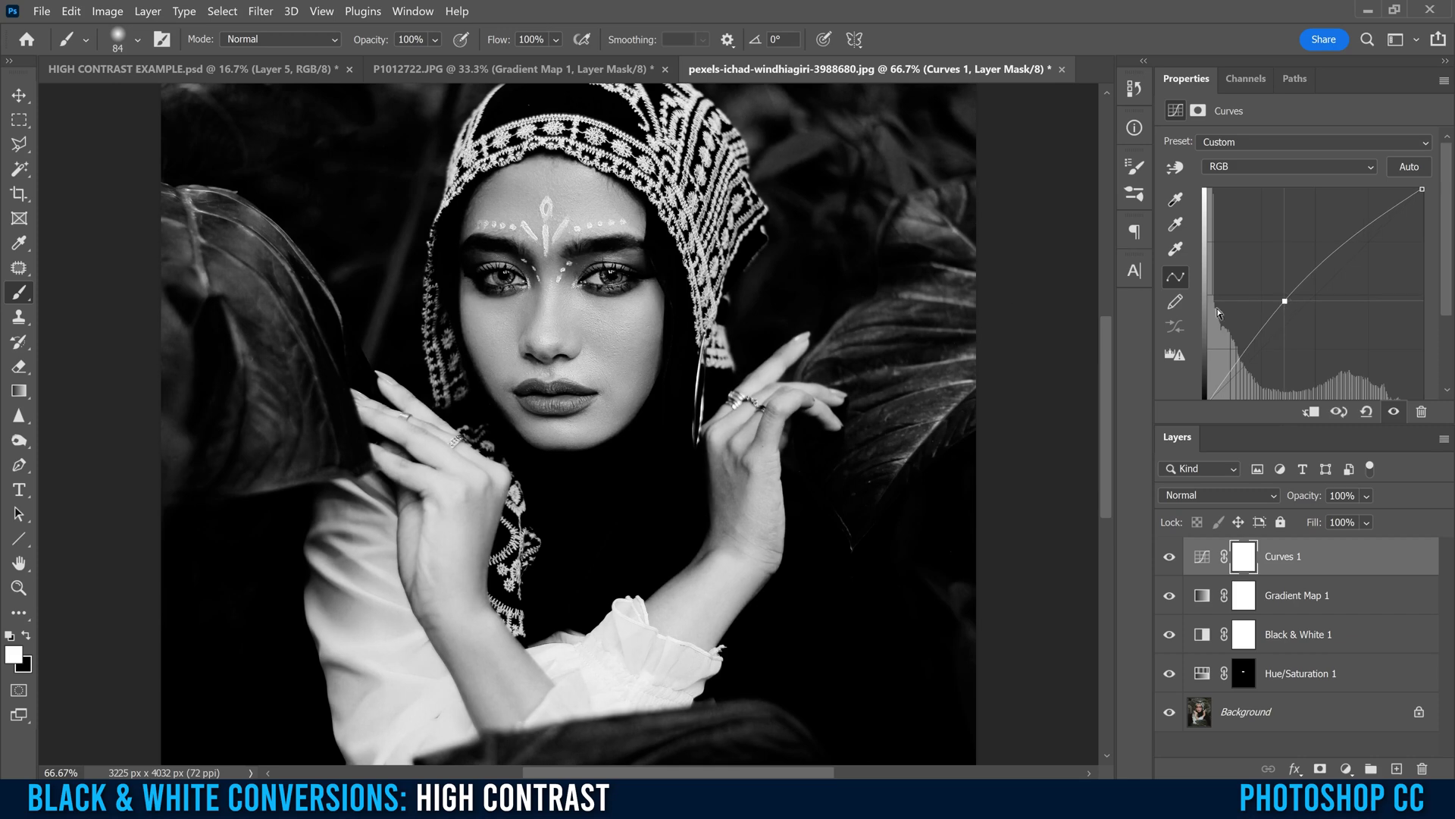
{"action": "left_click_drag", "start_coordinate": [1285, 301], "coordinate": [1280, 307]}
{"action": "left_click", "coordinate": [1328, 257]}
{"action": "left_click_drag", "start_coordinate": [1327, 257], "coordinate": [1321, 257]}
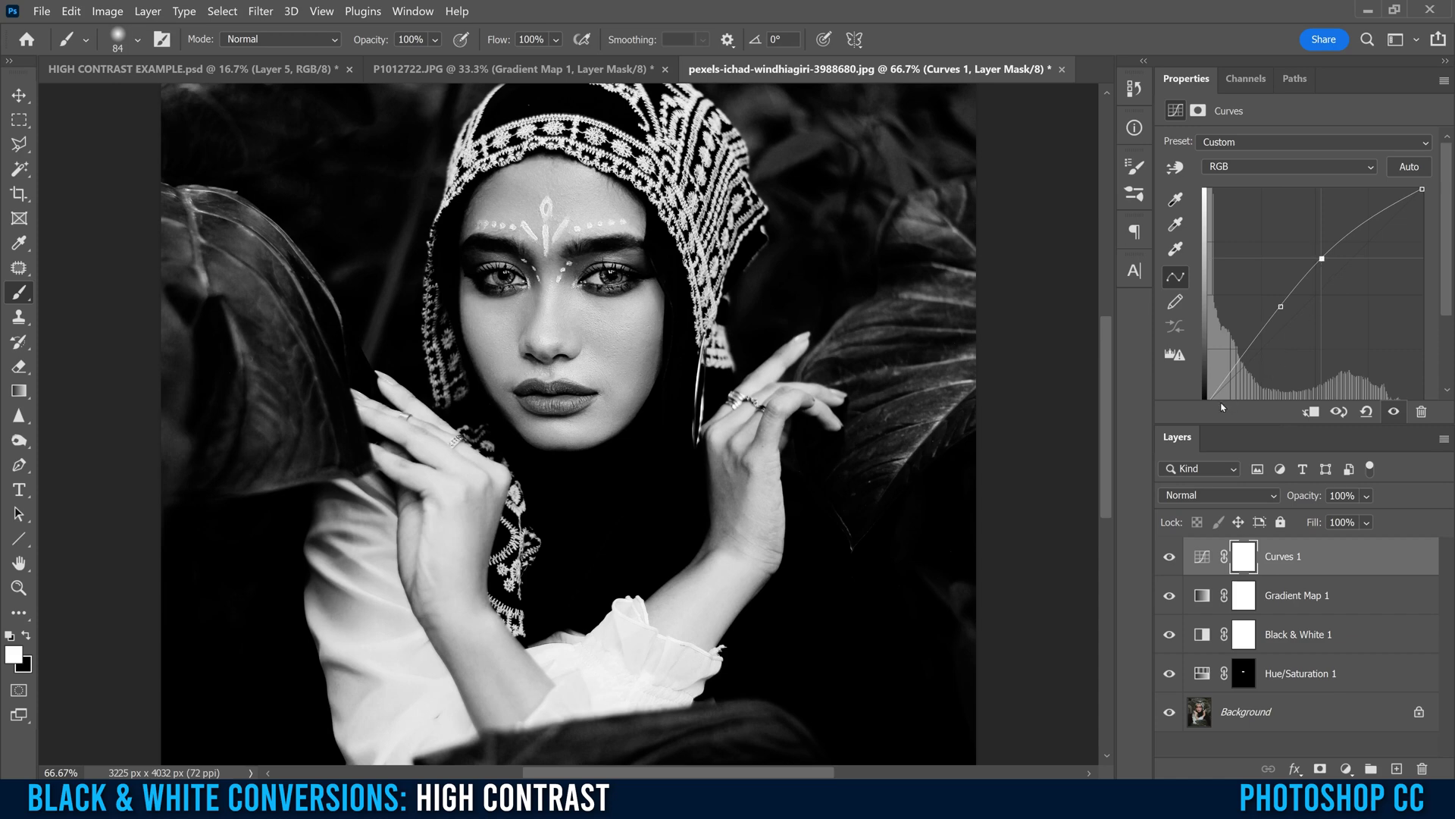
{"action": "left_click", "coordinate": [1324, 260]}
Invert the Curves layer's mask to black and ready a soft white brush of 84 px with 0% hardness.
{"action": "left_click", "coordinate": [1244, 558]}
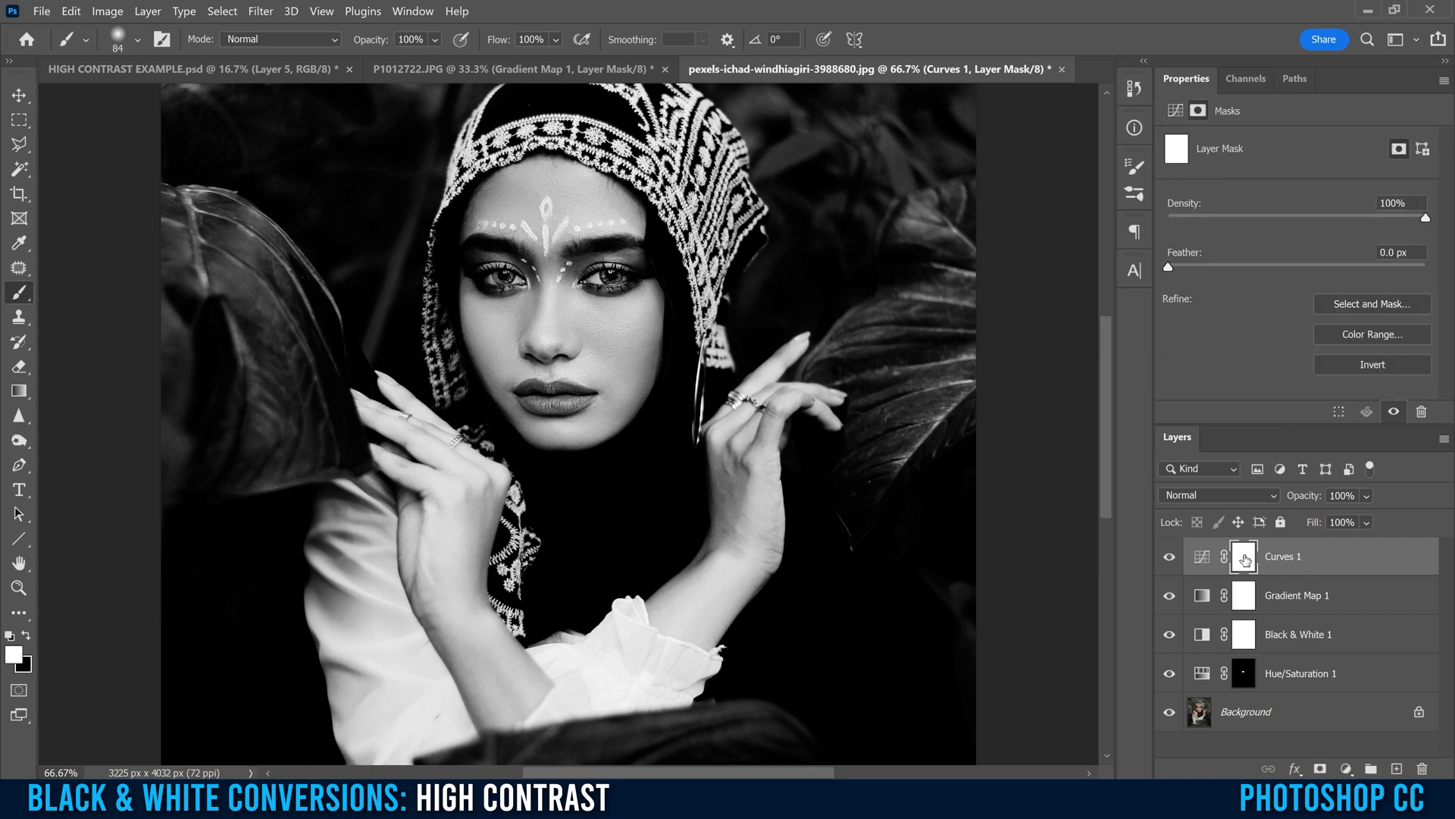
{"action": "key", "text": "ctrl+i"}
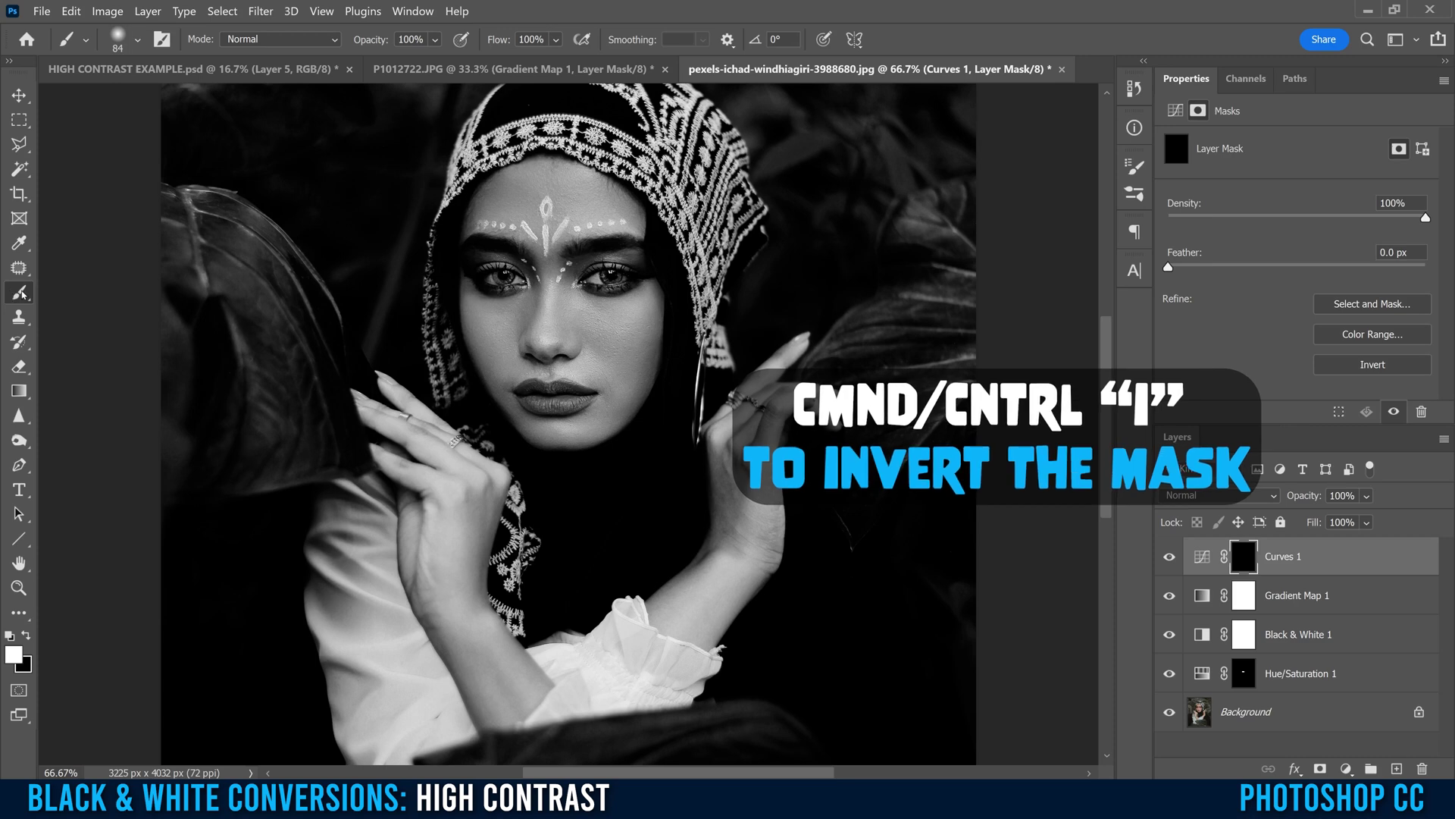
{"action": "left_click", "coordinate": [137, 39]}
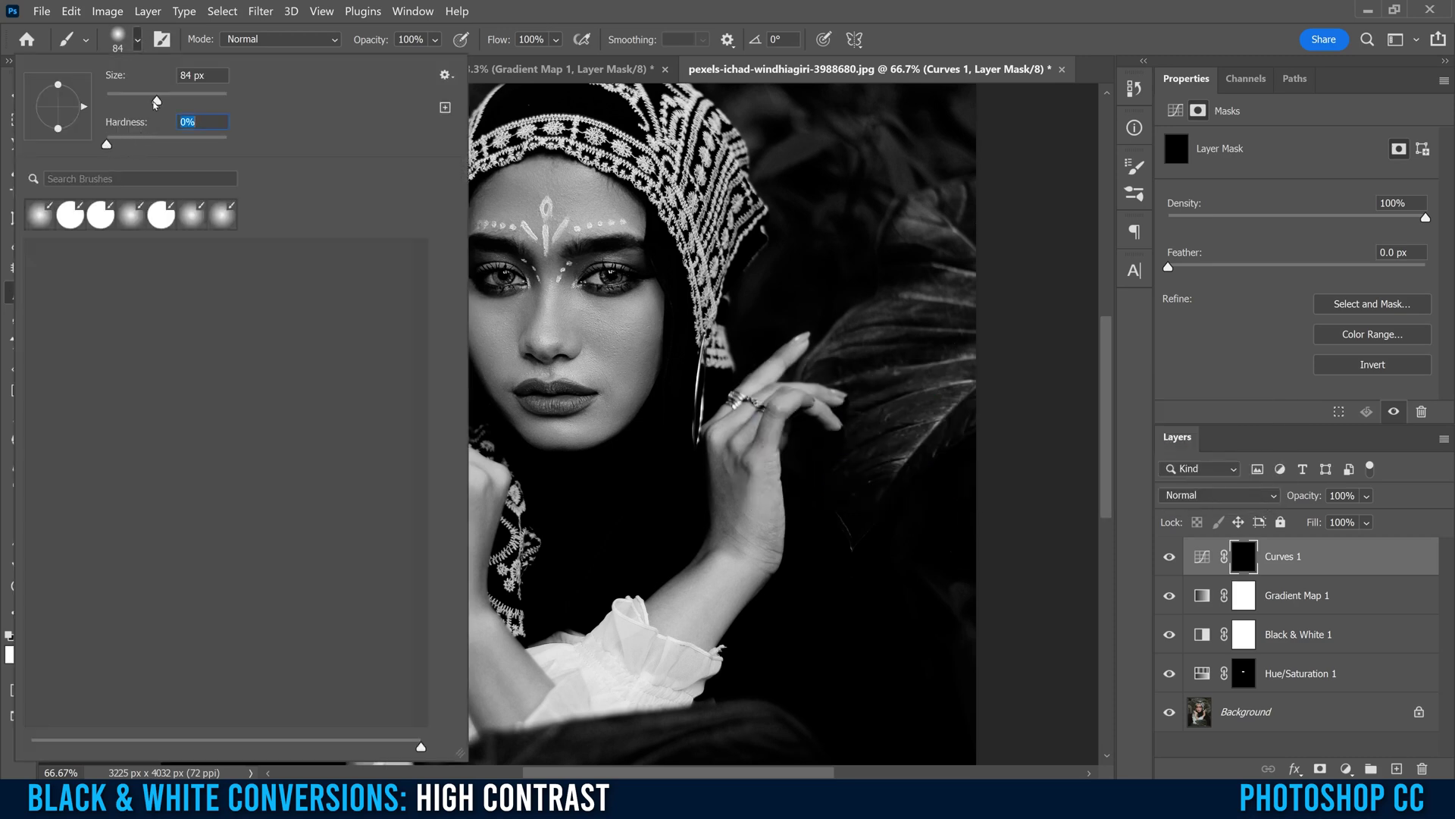
{"action": "key", "text": "Return"}
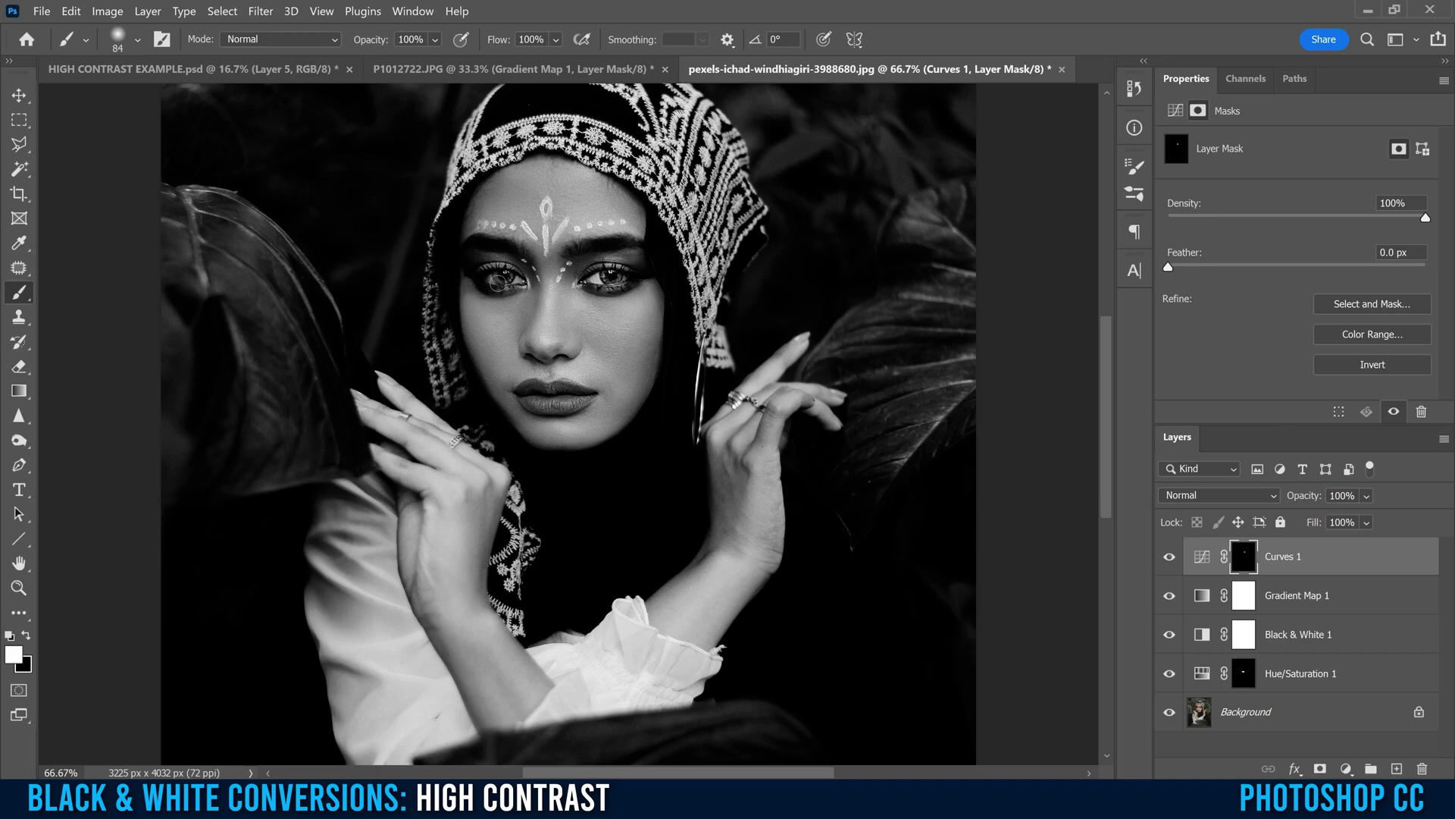
Brighten both eyes by painting them white on the Curves layer's mask, with black ready as foreground colour for corrections.
{"action": "mouse_move", "coordinate": [498, 283]}
{"action": "left_mouse_down"}
{"action": "mouse_move", "coordinate": [514, 279]}
{"action": "mouse_move", "coordinate": [485, 277]}
{"action": "left_mouse_up"}
{"action": "scroll", "coordinate": [505, 281], "scroll_direction": "up", "scroll_amount": 2}
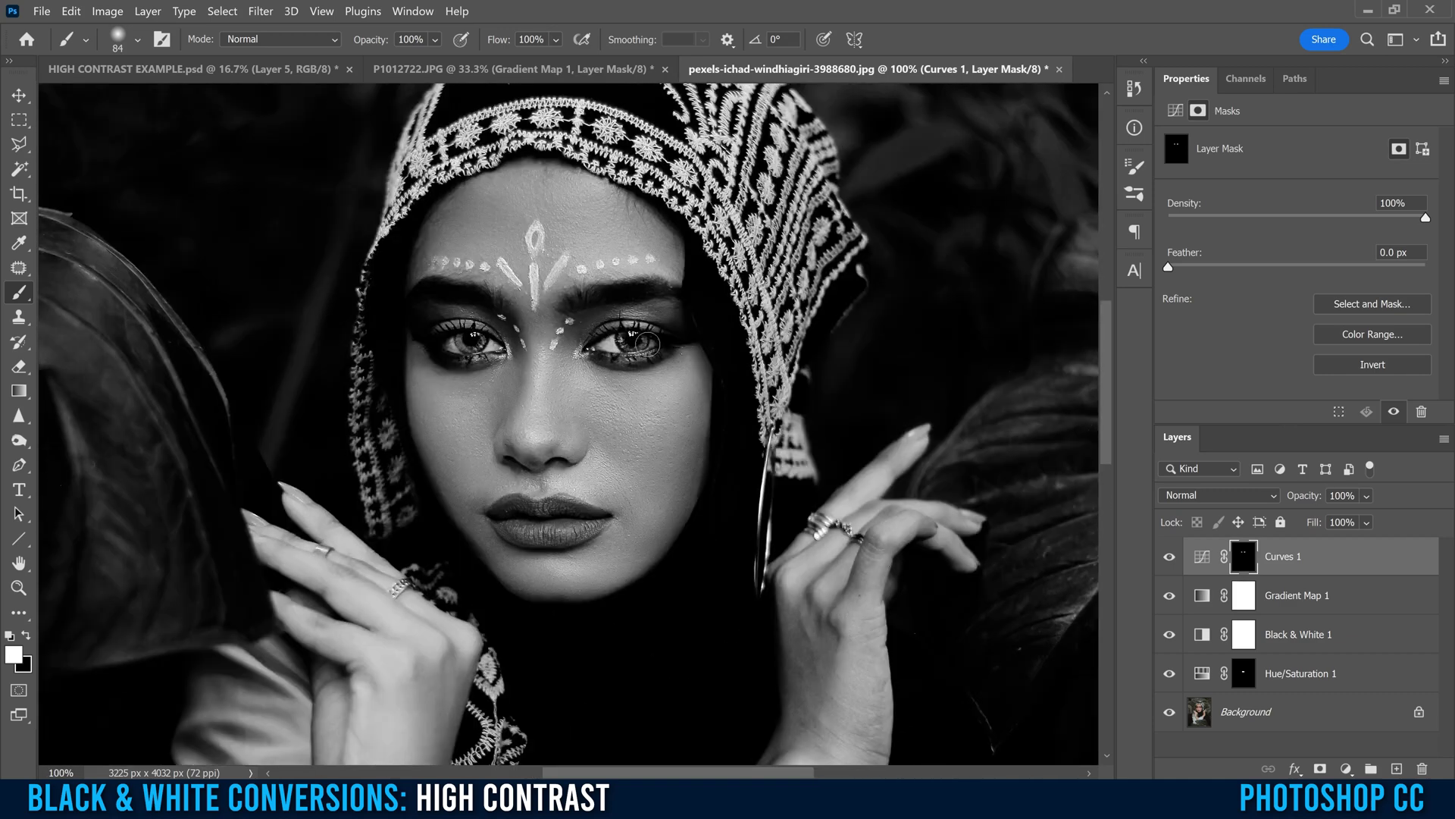
{"action": "left_click", "coordinate": [25, 638]}
Compare the portrait with the Curves layer hidden and shown, first close up on the face and then as a whole.
{"action": "left_click", "coordinate": [1170, 562]}
{"action": "left_click", "coordinate": [1169, 560]}
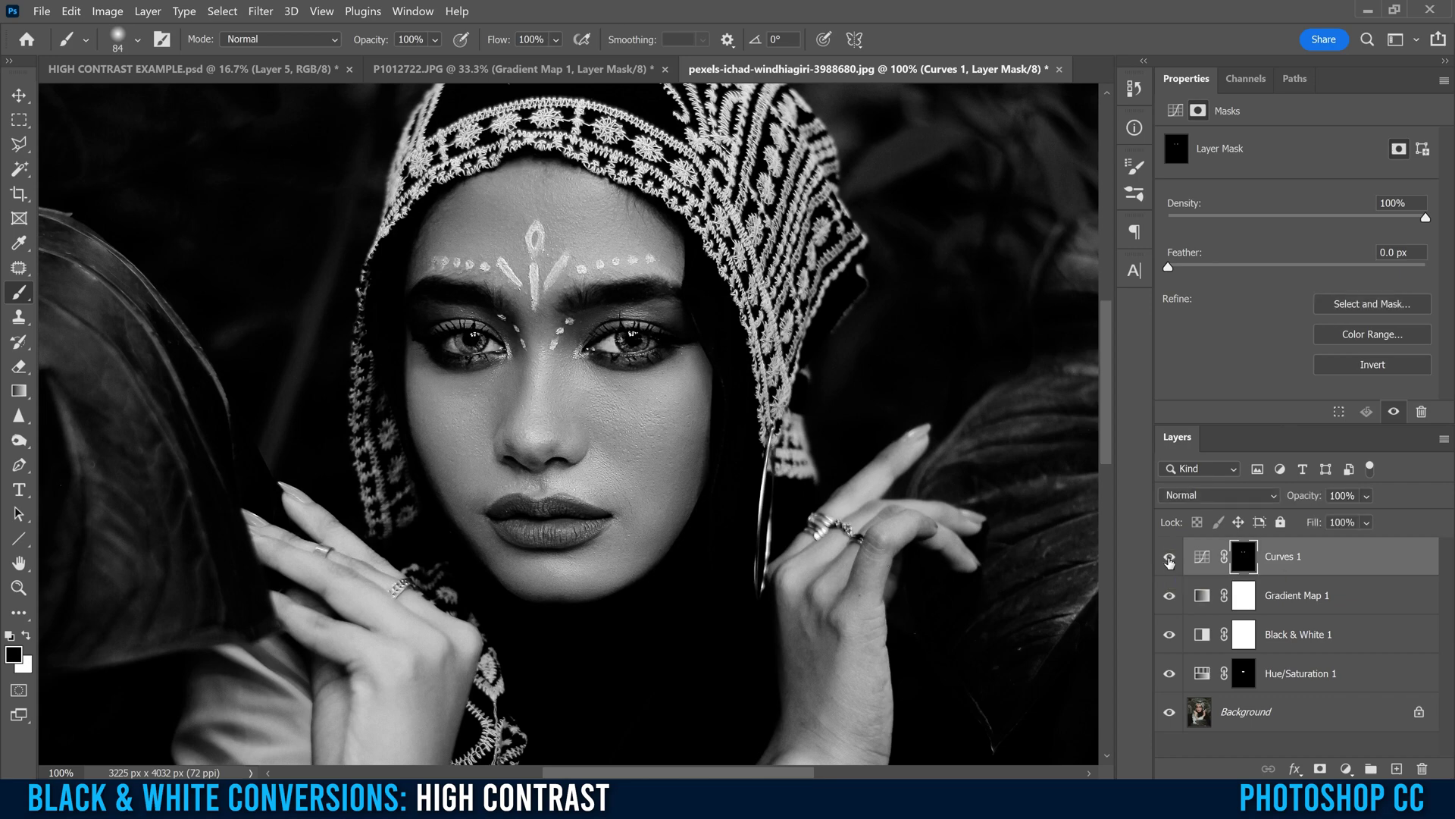
{"action": "key", "text": "ctrl+minus"}
{"action": "key", "text": "ctrl+minus"}
{"action": "key", "text": "ctrl+minus"}
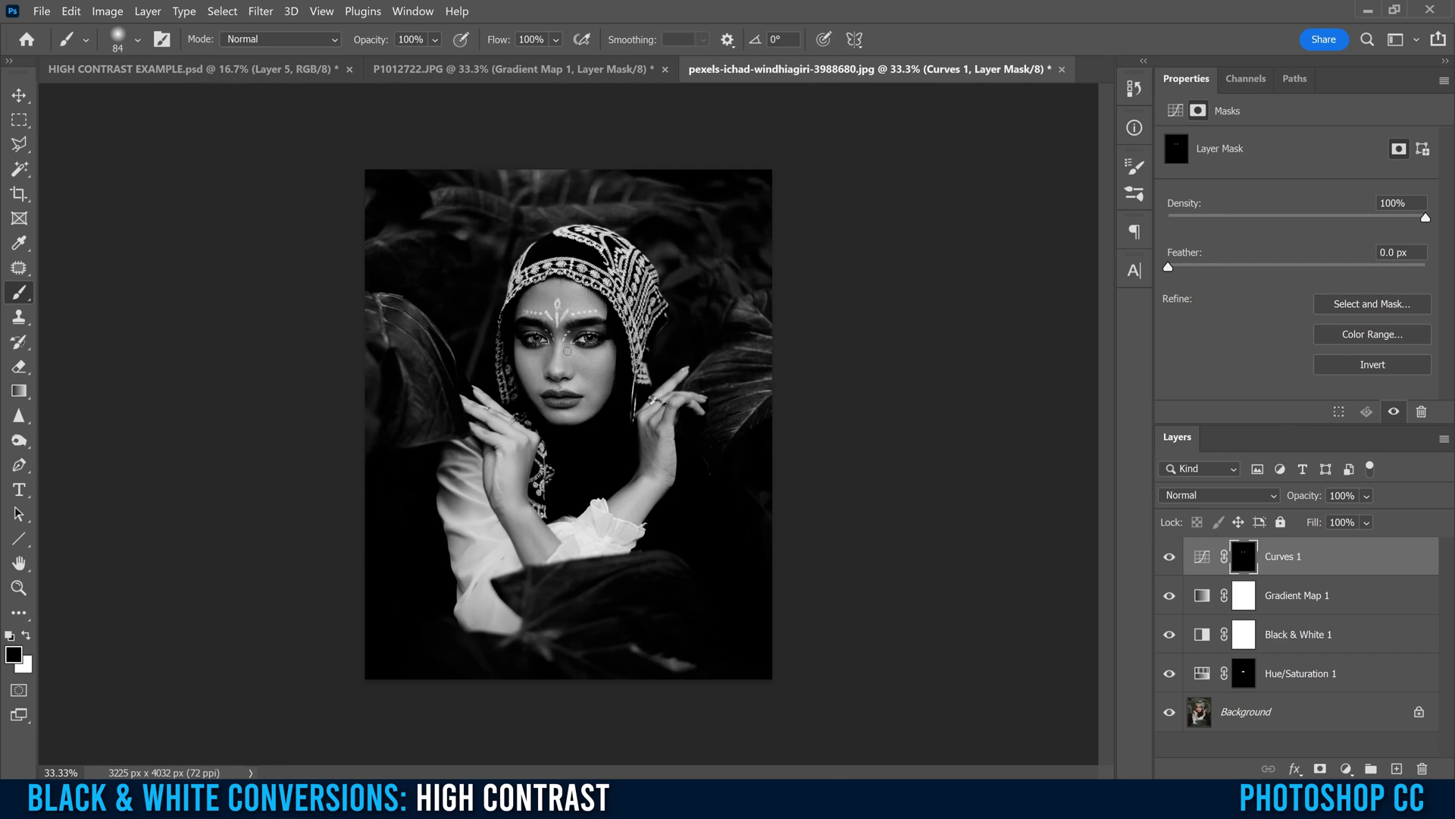
{"action": "left_click", "coordinate": [1170, 559]}
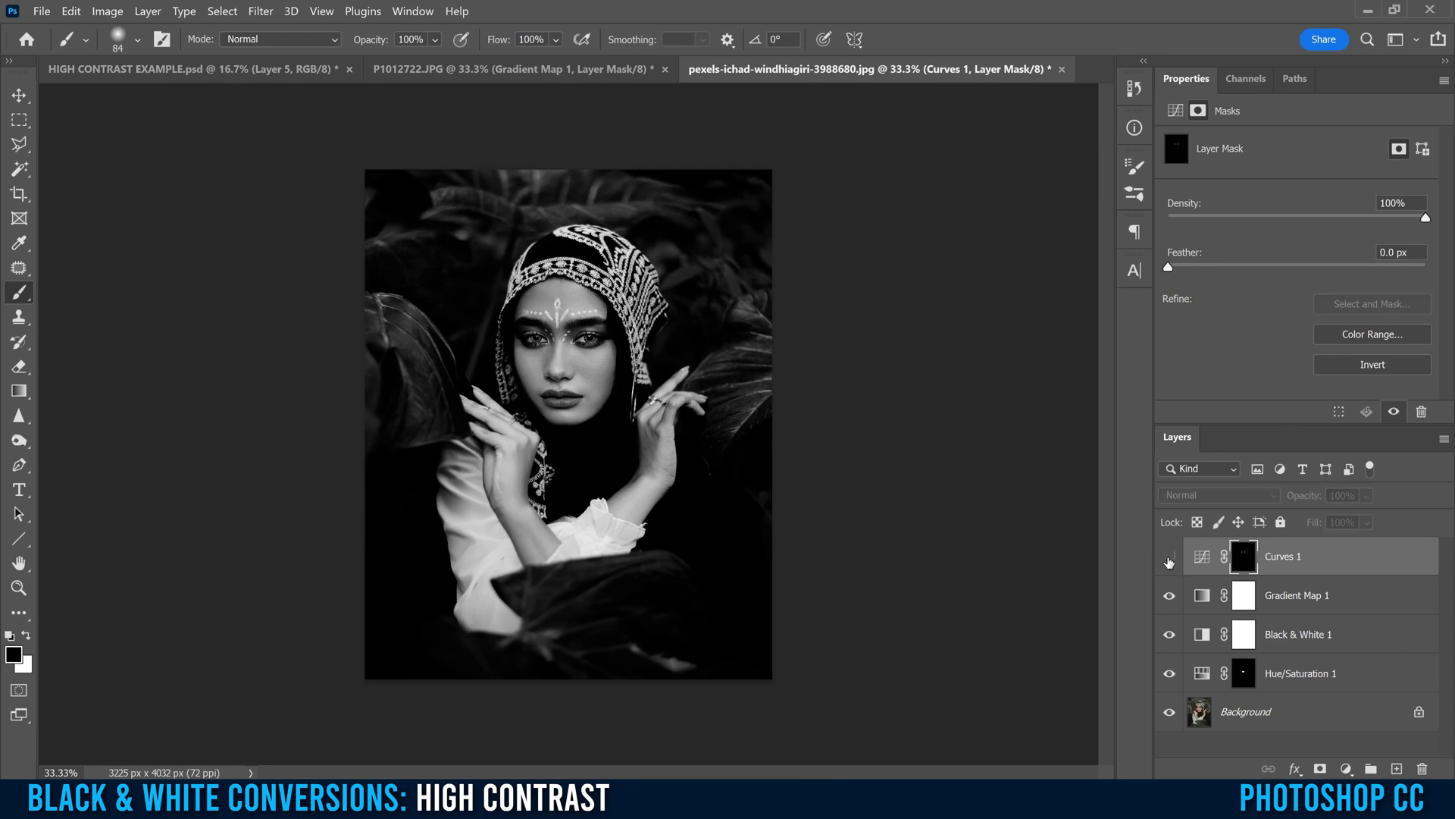
{"action": "left_click", "coordinate": [1170, 560]}
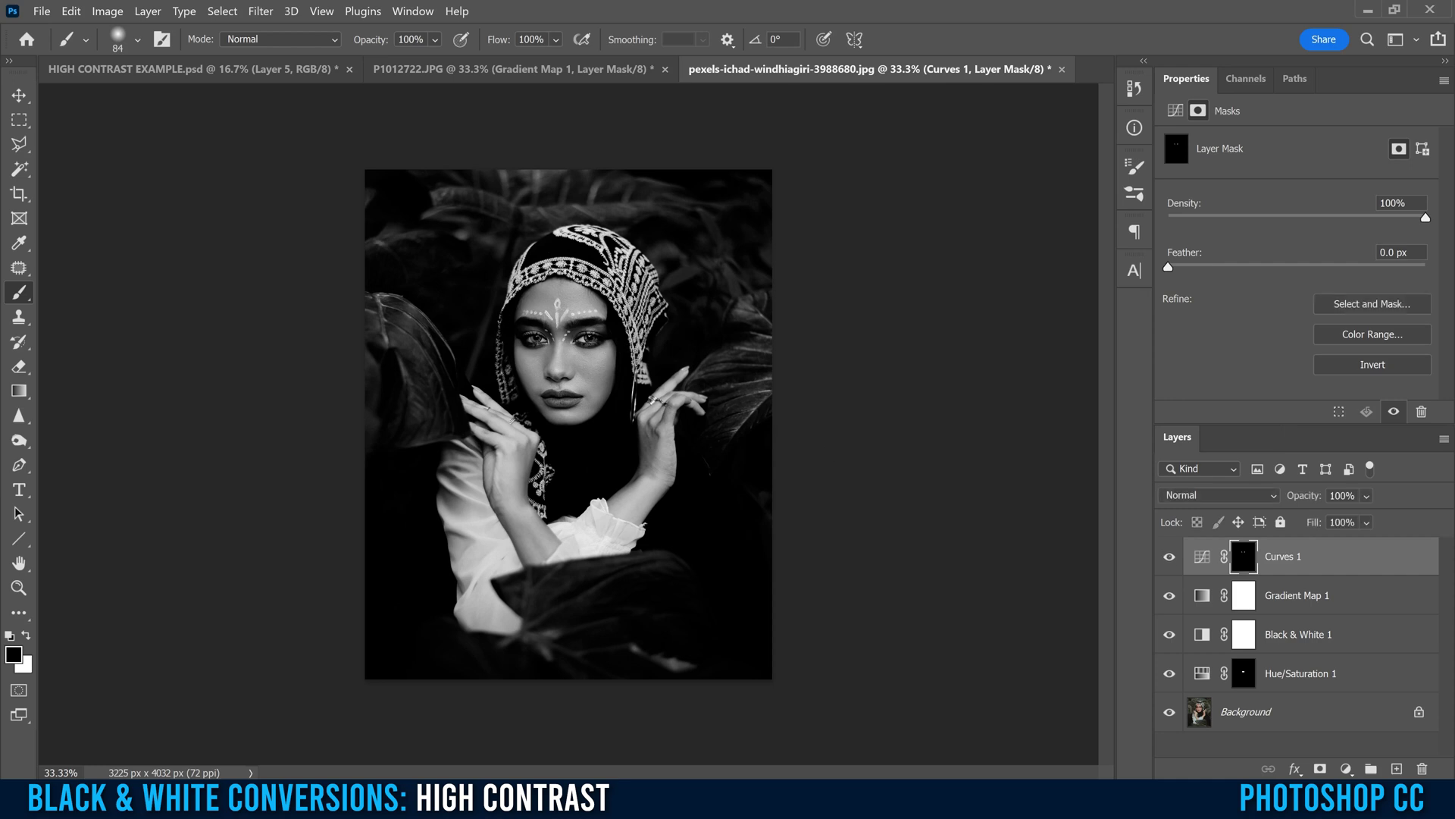
Lower the Curves layer's opacity to 64% and check the effect by hiding and showing the layer.
{"action": "left_click", "coordinate": [1368, 497]}
{"action": "left_click_drag", "start_coordinate": [1416, 518], "coordinate": [1396, 519]}
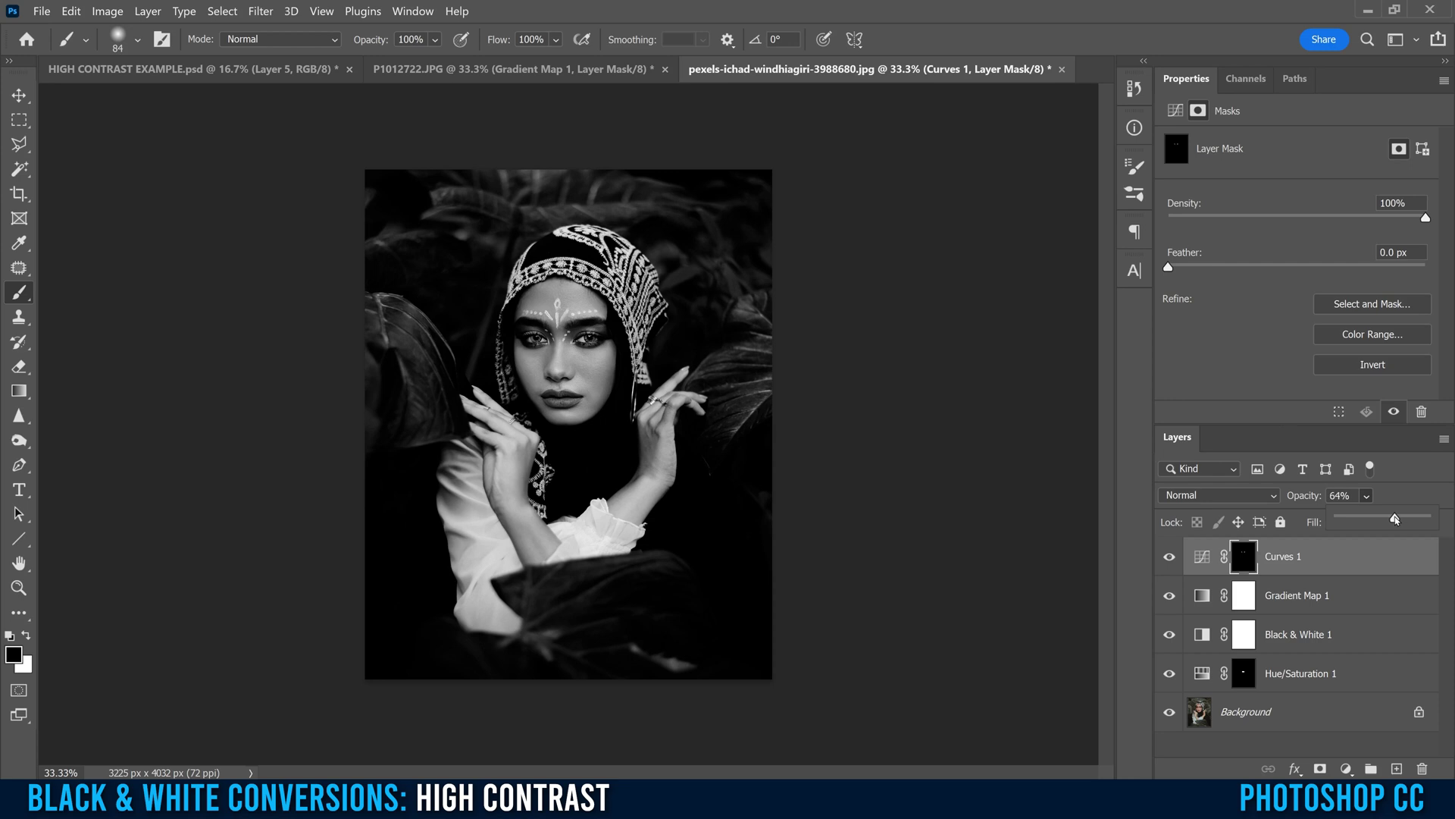
{"action": "left_click", "coordinate": [1170, 559]}
{"action": "left_click", "coordinate": [1170, 559]}
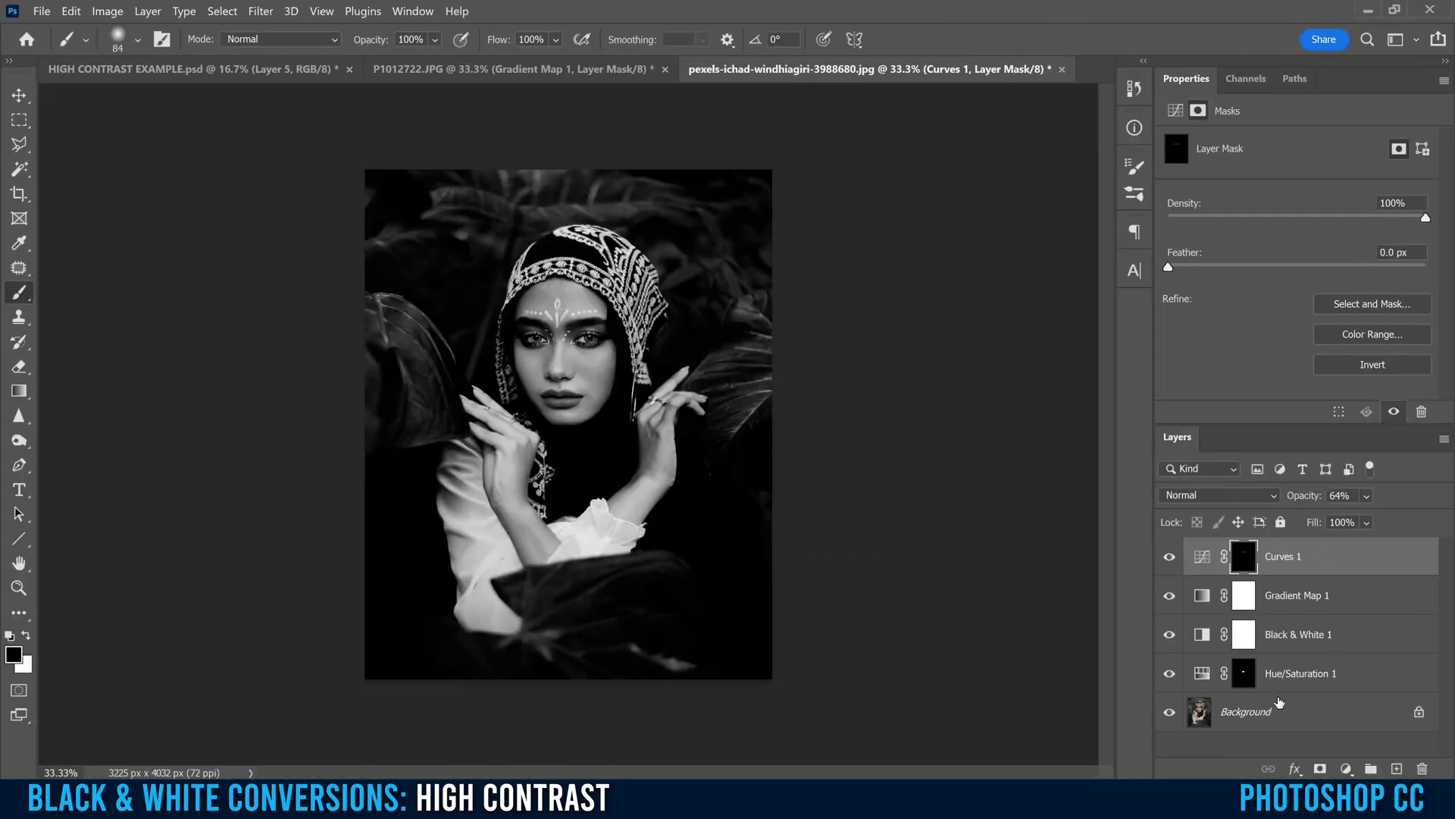
Stamp all visible layers into a new layer on top of the stack and convert it to a Smart Object.
{"action": "key", "text": "ctrl+2"}
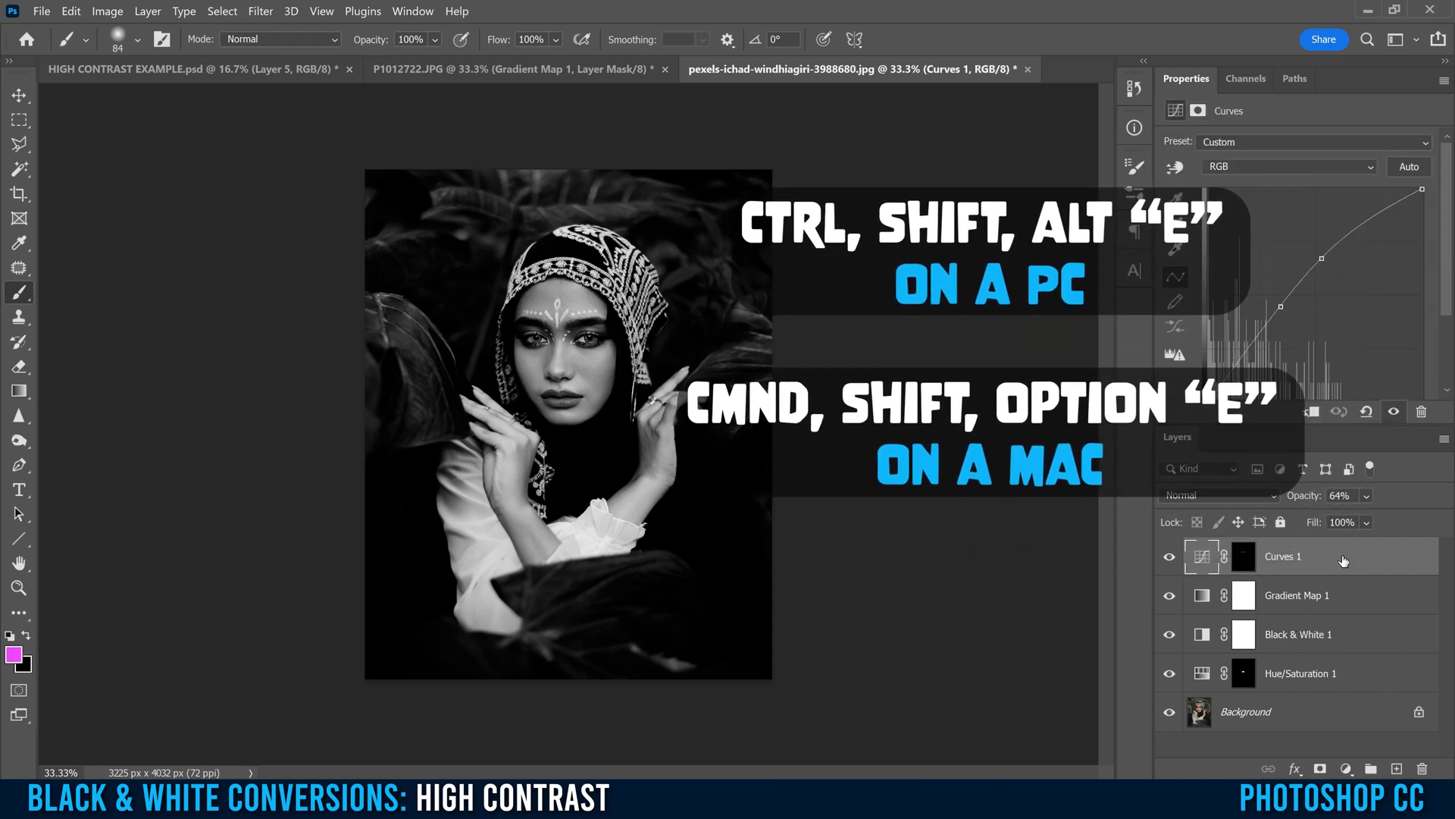
{"action": "key", "text": "ctrl+shift+alt+e"}
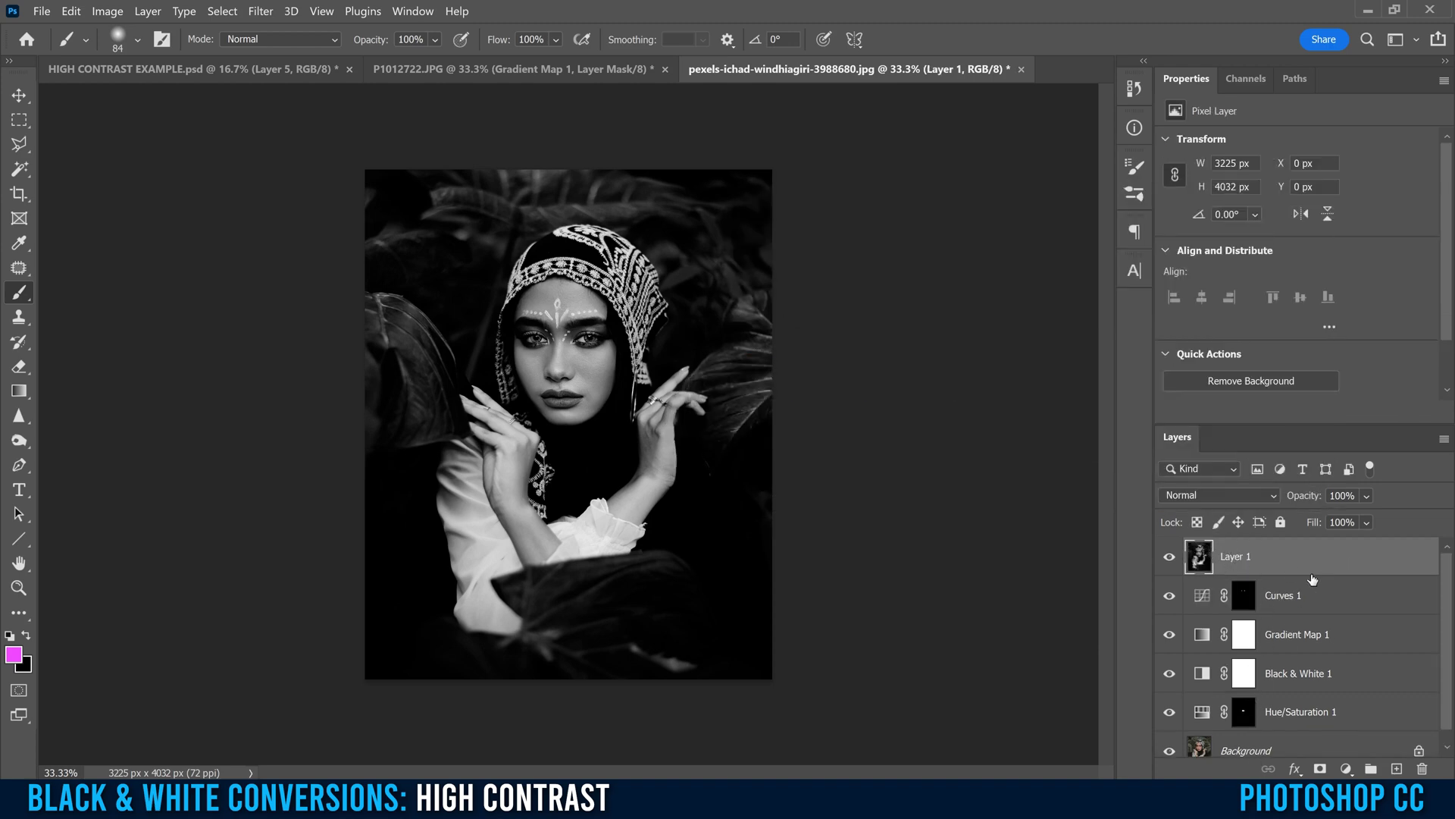
{"action": "right_click", "coordinate": [1328, 561]}
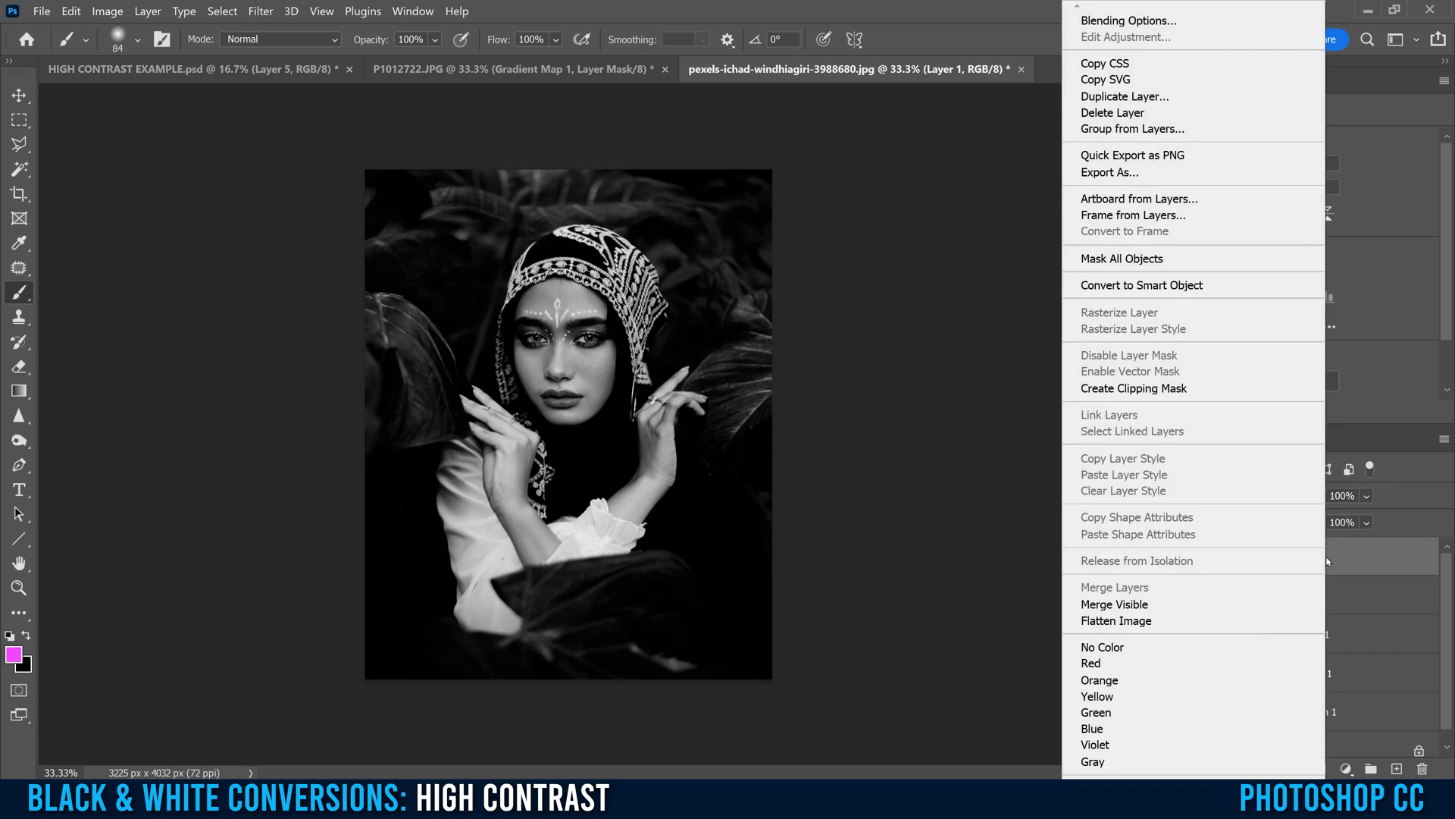
{"action": "left_click", "coordinate": [1154, 288]}
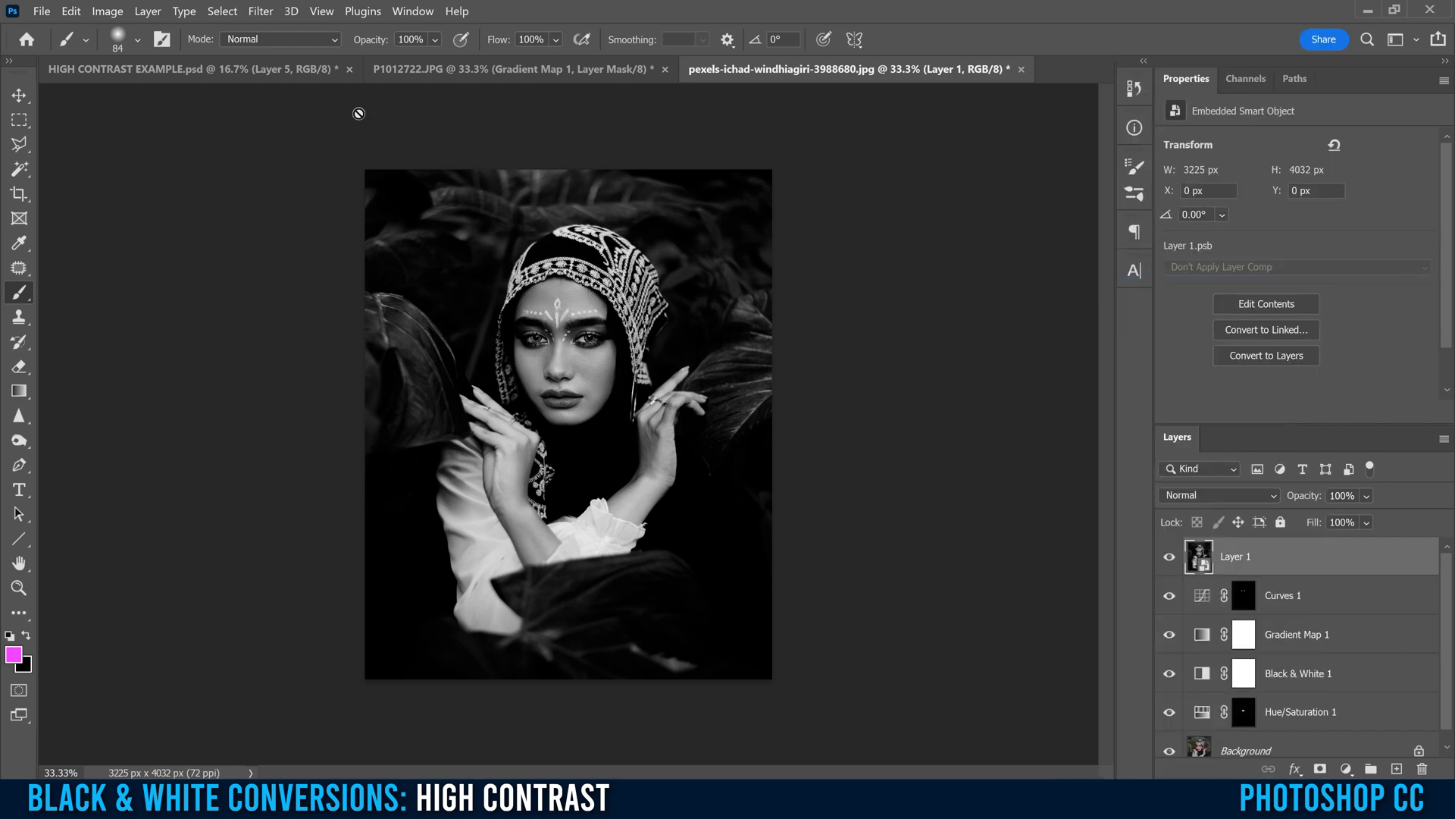
Start the Camera Raw Filter on the Smart Object and set Highlights to -21 and Whites to +24.
{"action": "left_click", "coordinate": [261, 13]}
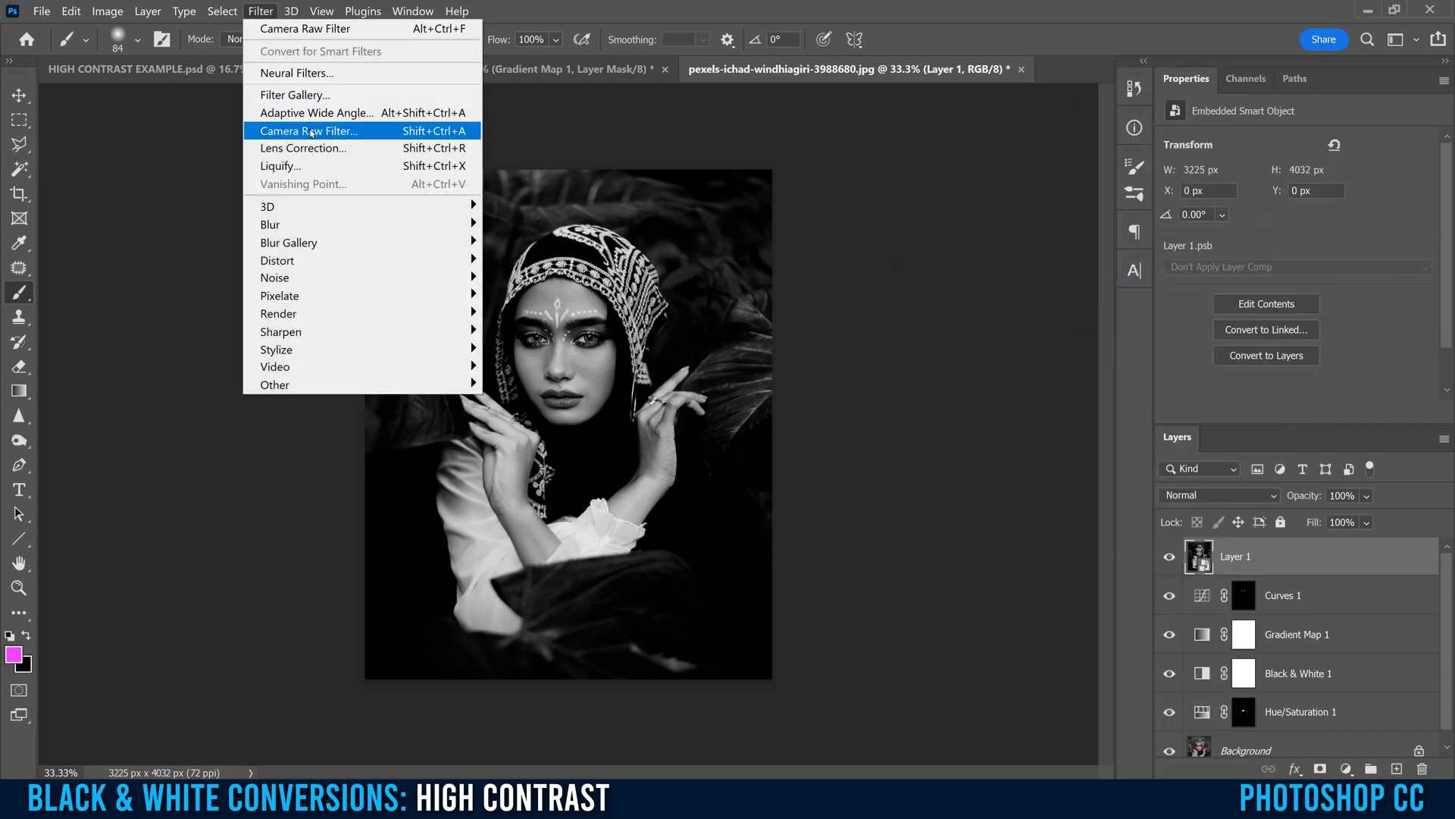
{"action": "left_click", "coordinate": [311, 132]}
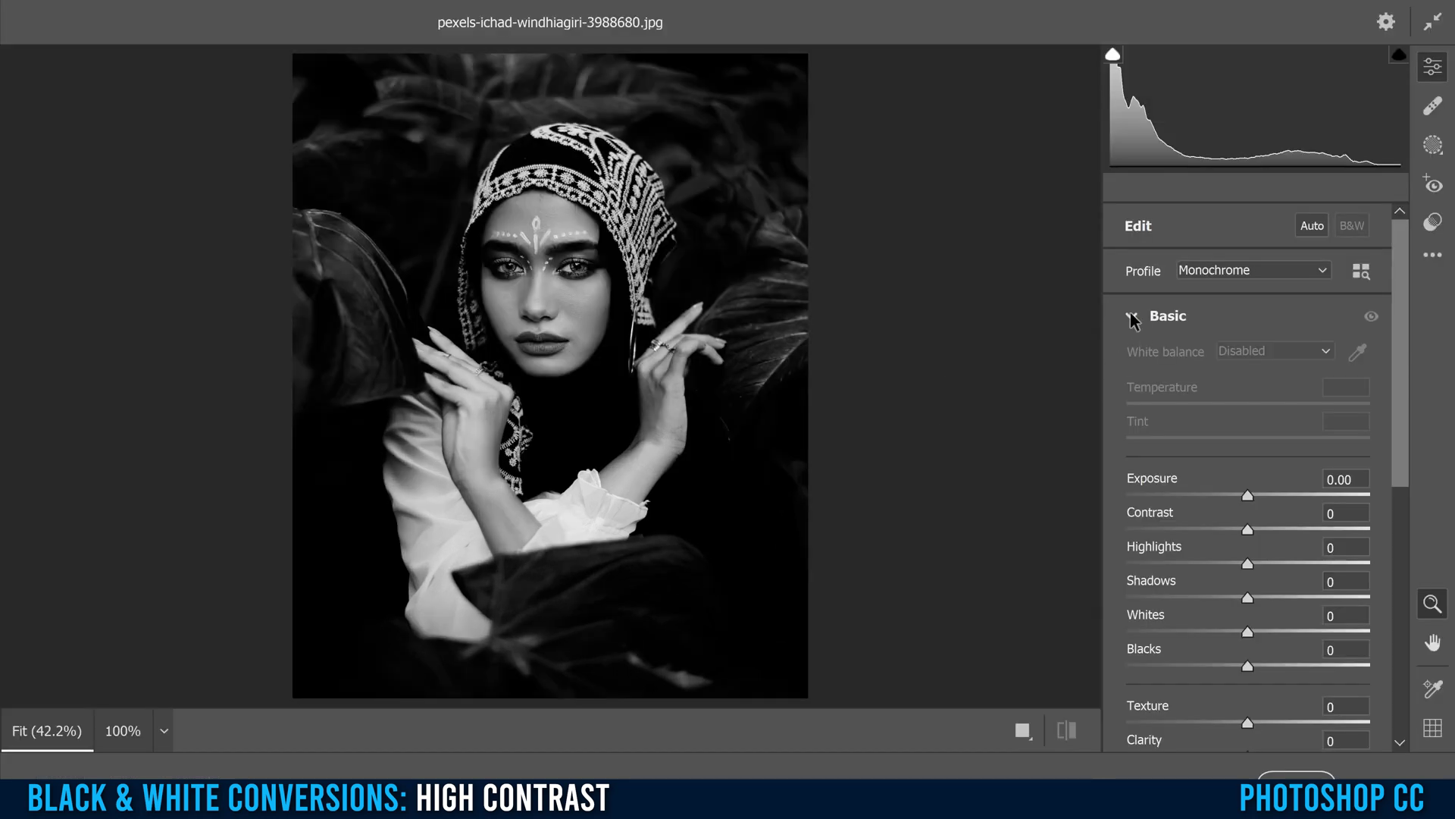
{"action": "left_click", "coordinate": [1131, 316]}
{"action": "left_click", "coordinate": [1130, 316]}
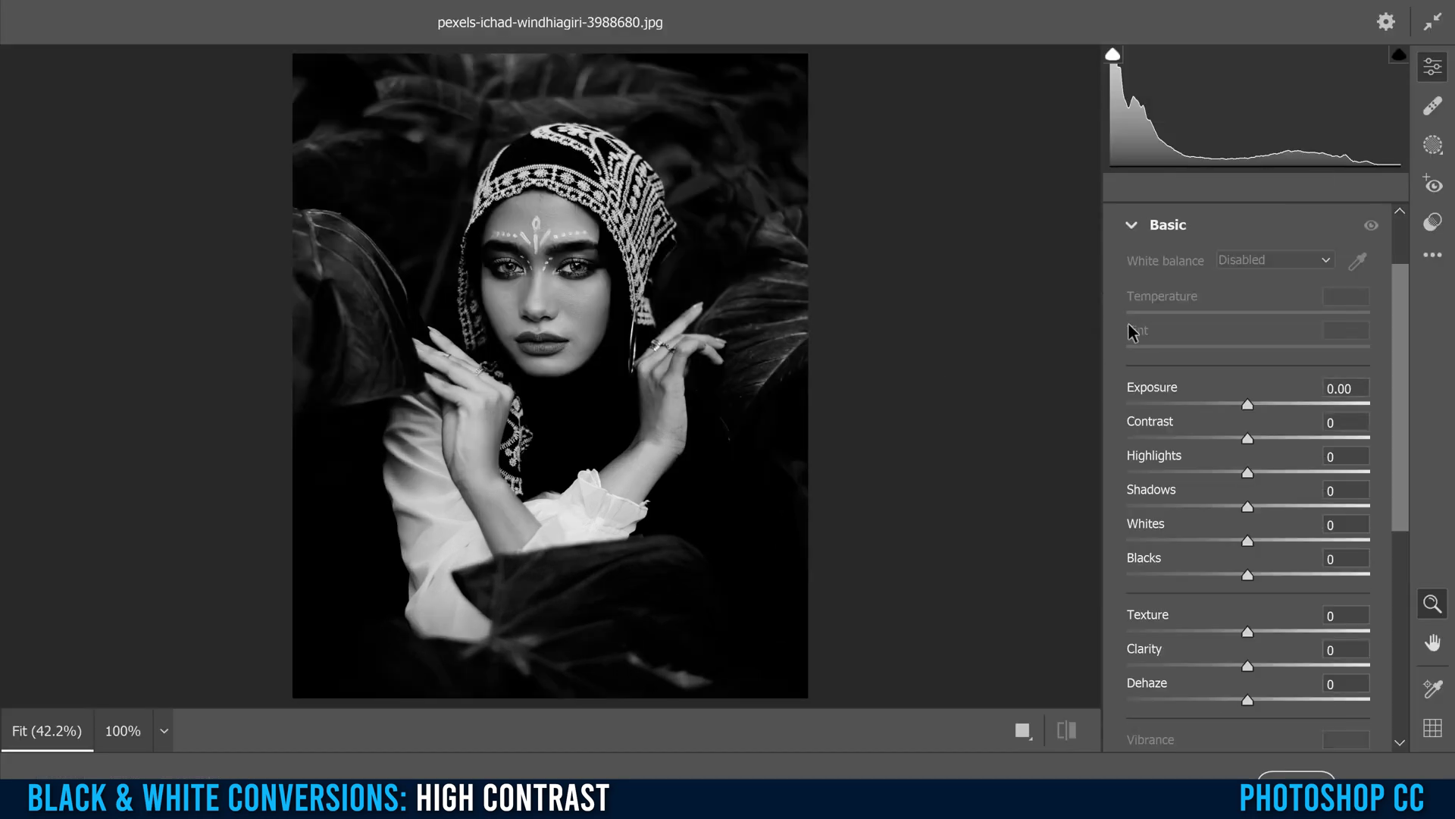
{"action": "left_click_drag", "start_coordinate": [1401, 284], "coordinate": [1393, 338]}
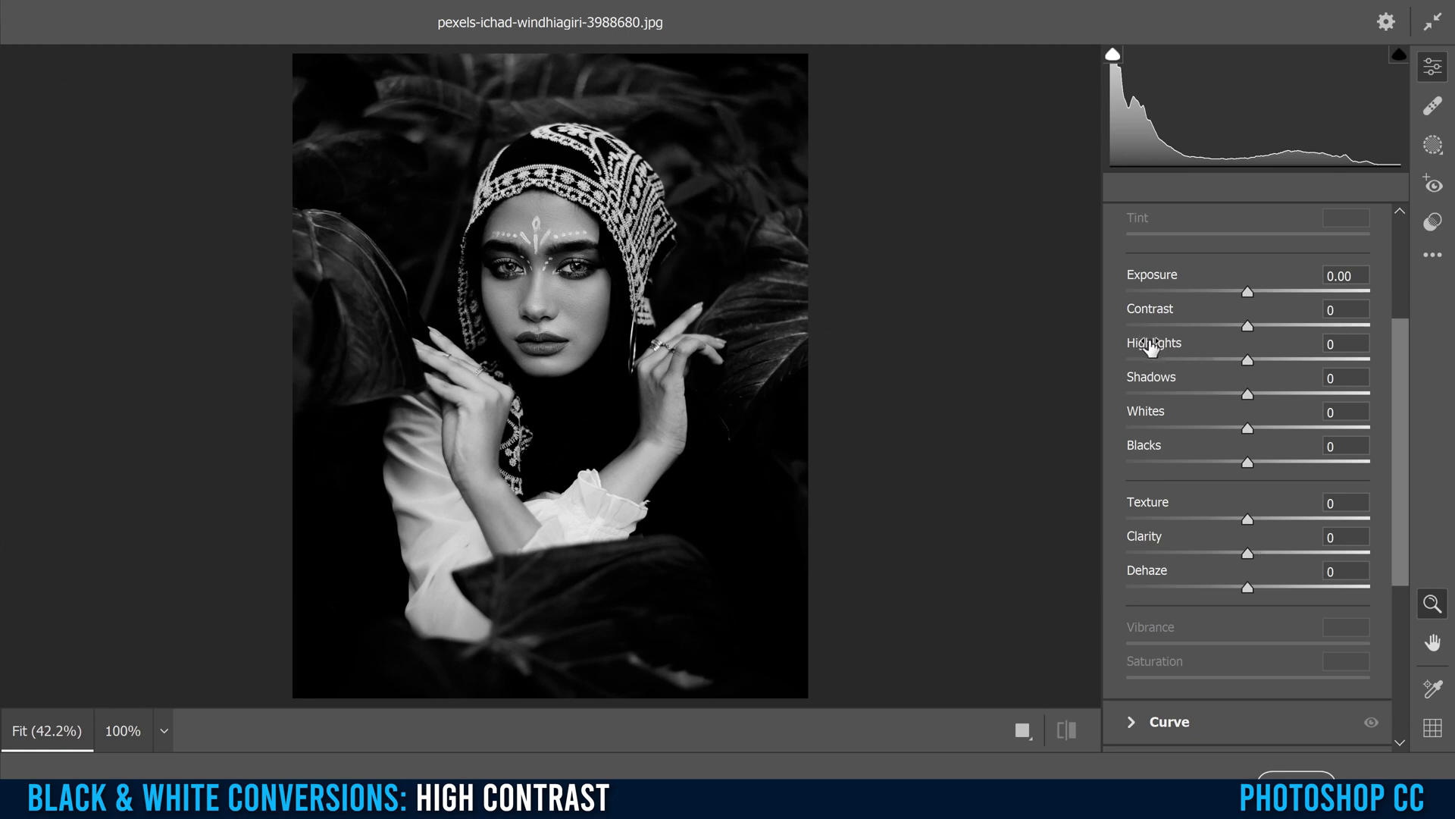
{"action": "left_click_drag", "start_coordinate": [1247, 359], "coordinate": [1223, 358]}
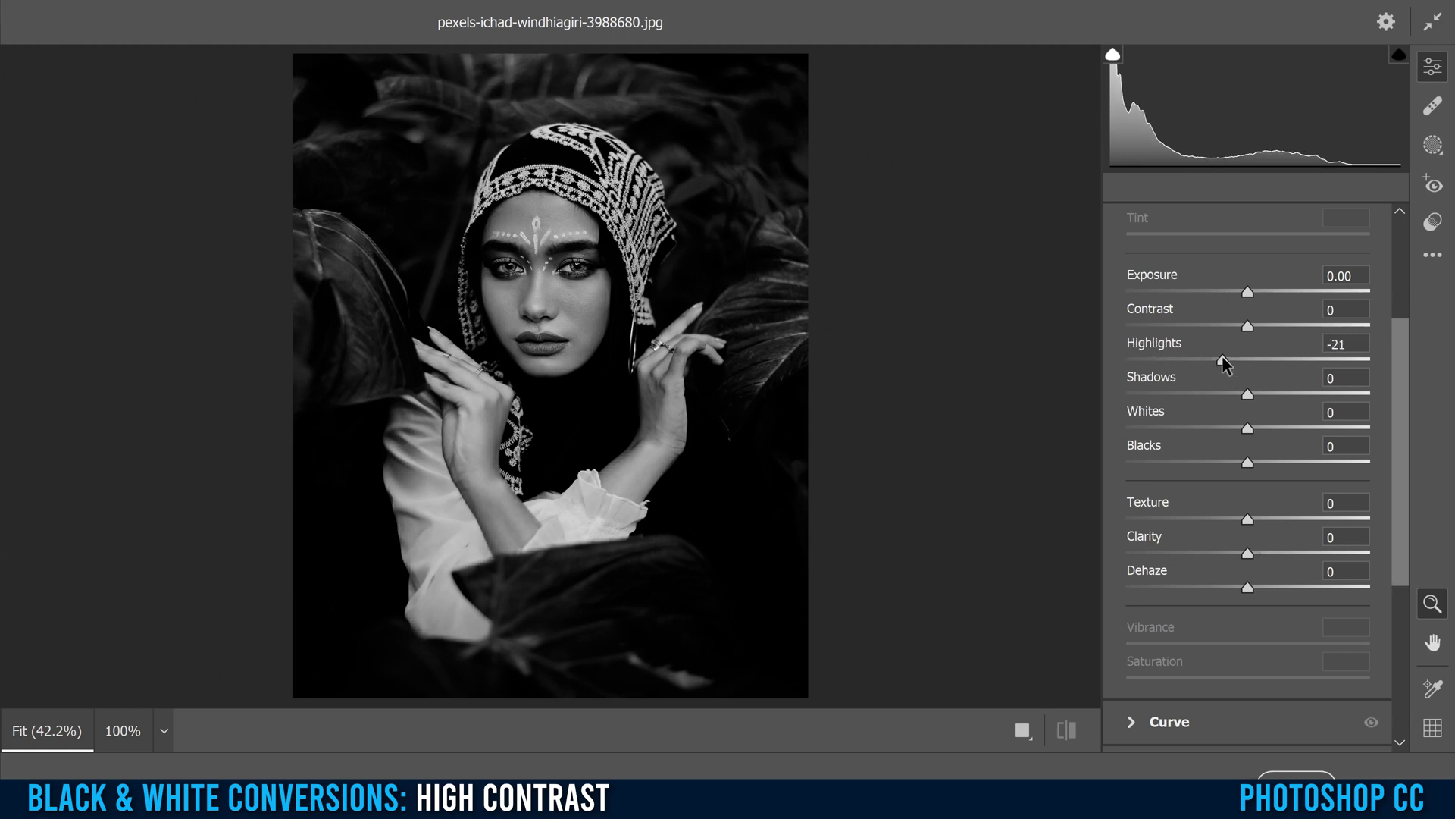
{"action": "left_click_drag", "start_coordinate": [1247, 429], "coordinate": [1277, 429]}
Set Clarity to +50, Texture to +9 and Dehaze to +7 in the Camera Raw Filter.
{"action": "left_click_drag", "start_coordinate": [1248, 554], "coordinate": [1311, 562]}
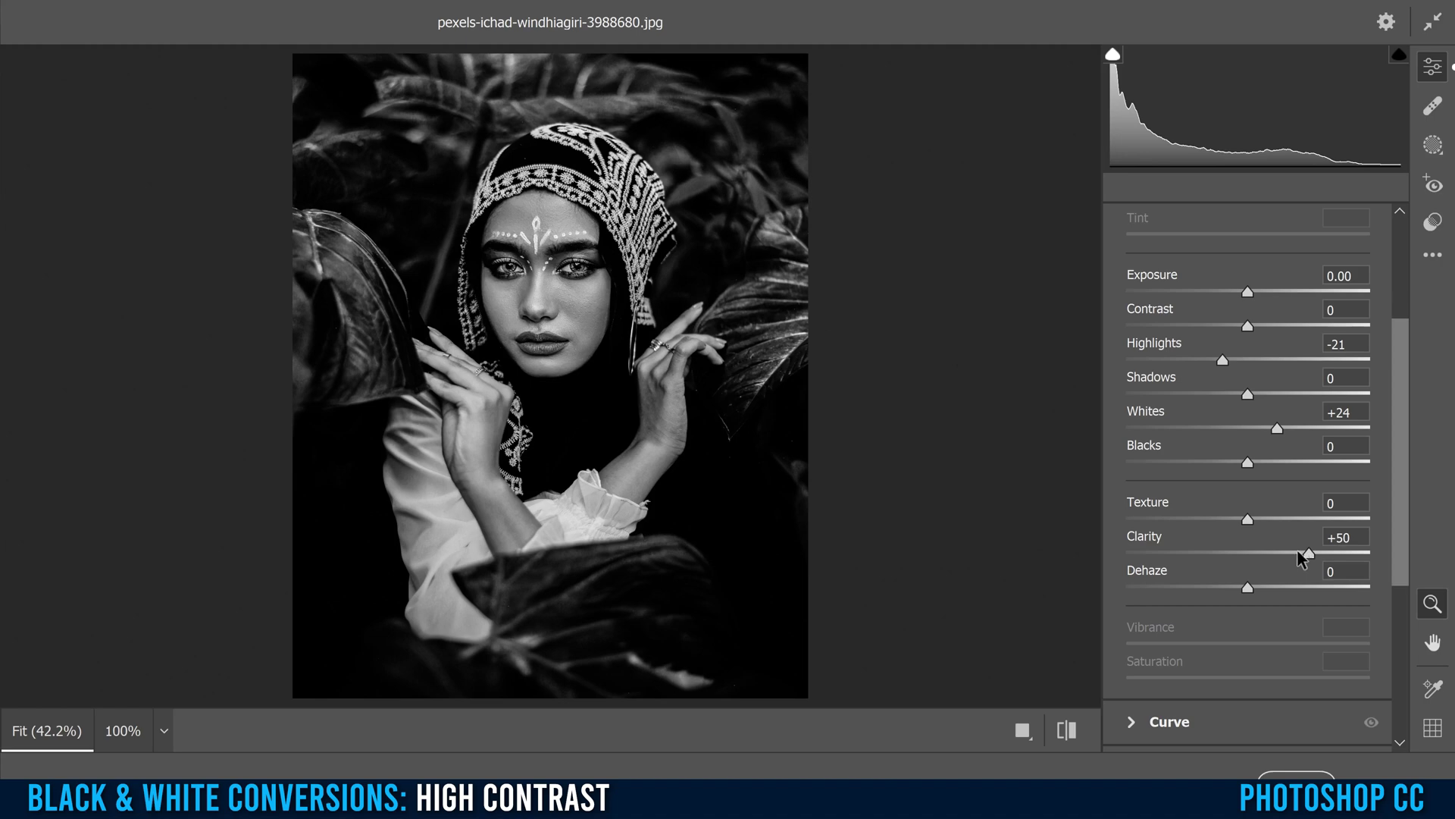
{"action": "left_click_drag", "start_coordinate": [1252, 520], "coordinate": [1259, 519]}
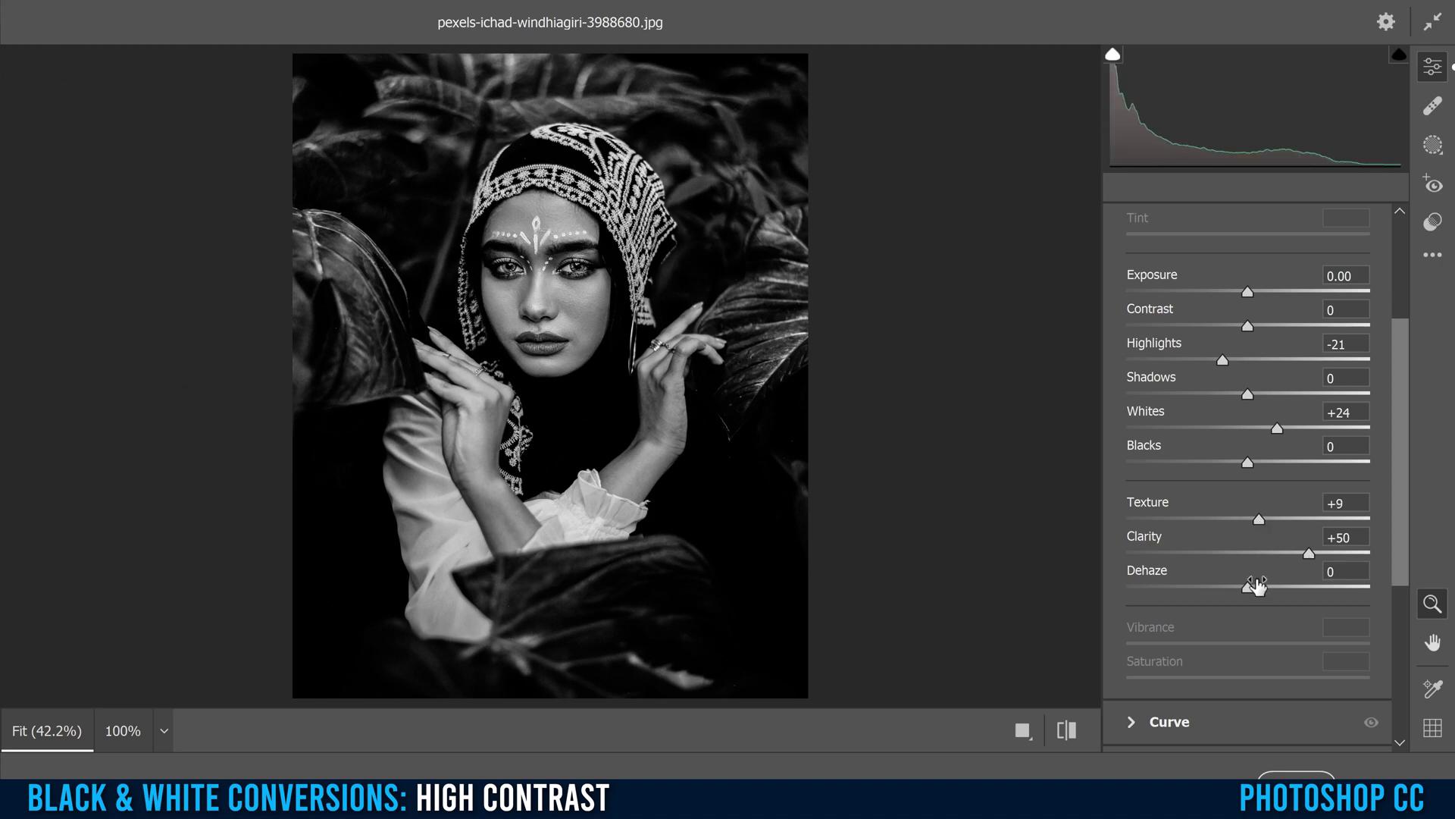
{"action": "left_click_drag", "start_coordinate": [1248, 588], "coordinate": [1258, 588]}
Try maximum contrast, settle on Contrast +22, adjust the Shadows and apply the Camera Raw Filter.
{"action": "left_click_drag", "start_coordinate": [1248, 326], "coordinate": [1384, 331]}
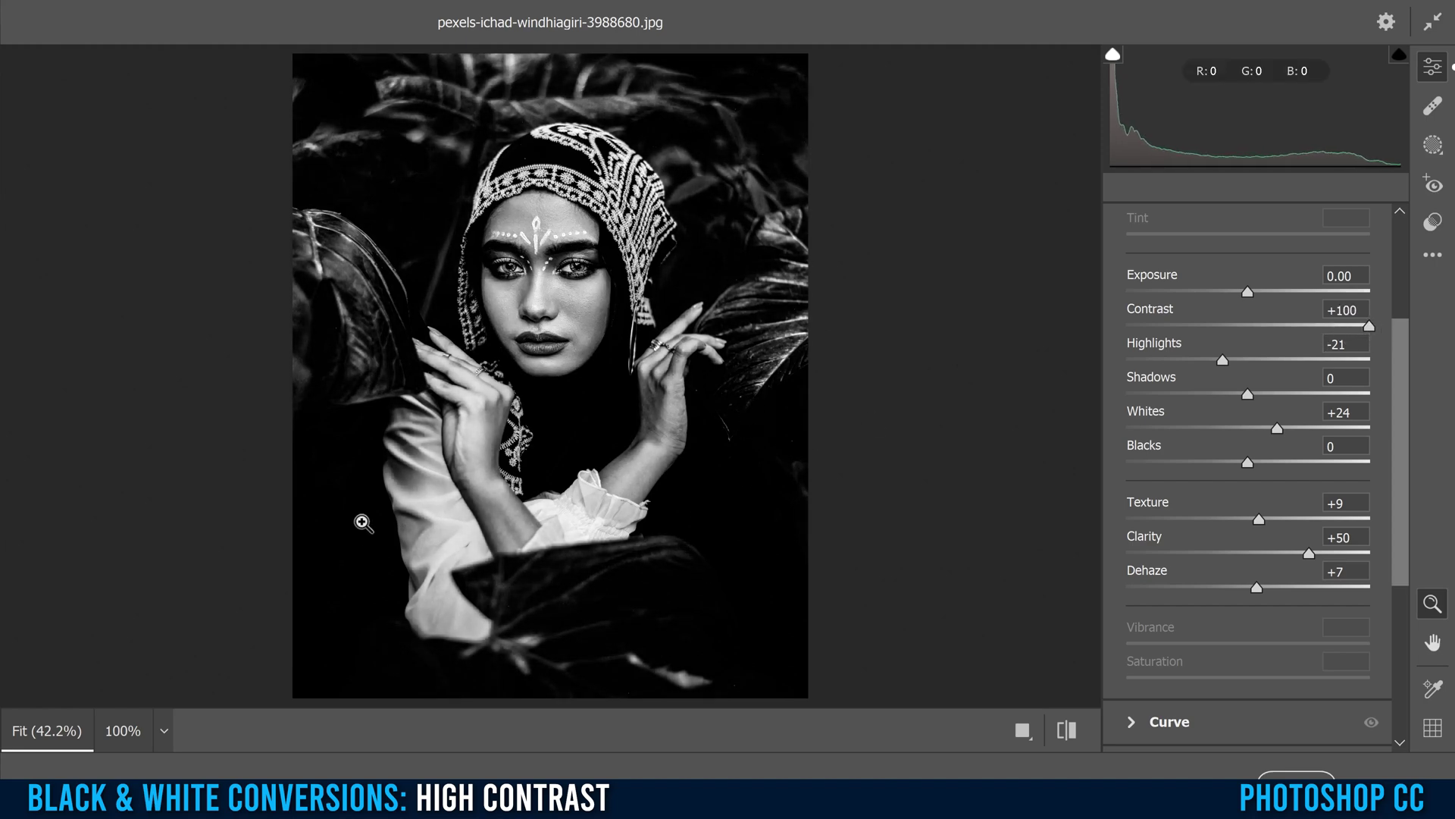
{"action": "left_click_drag", "start_coordinate": [1367, 326], "coordinate": [1275, 333]}
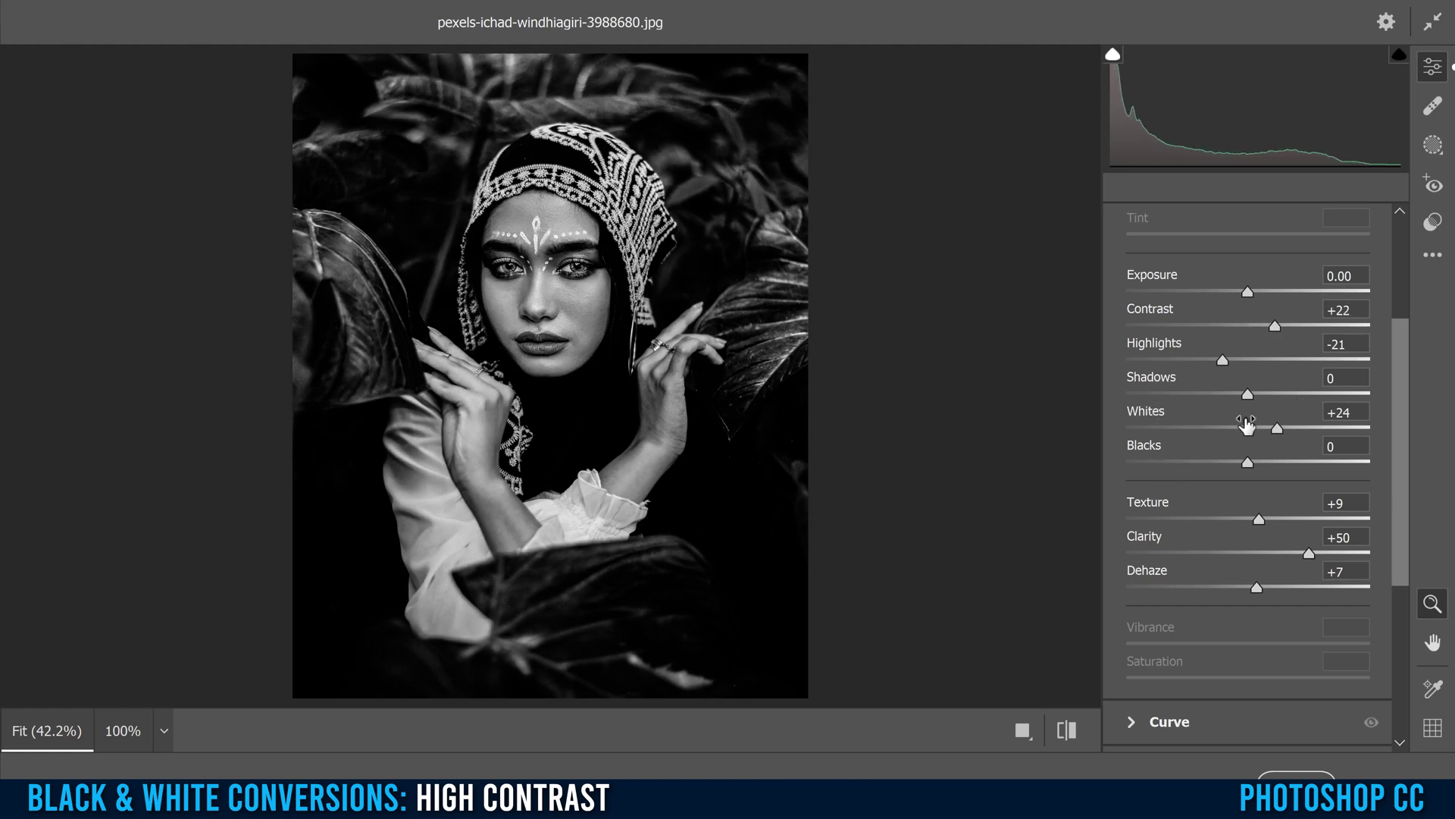
{"action": "left_click_drag", "start_coordinate": [1249, 395], "coordinate": [1397, 398]}
{"action": "key", "text": "Return"}
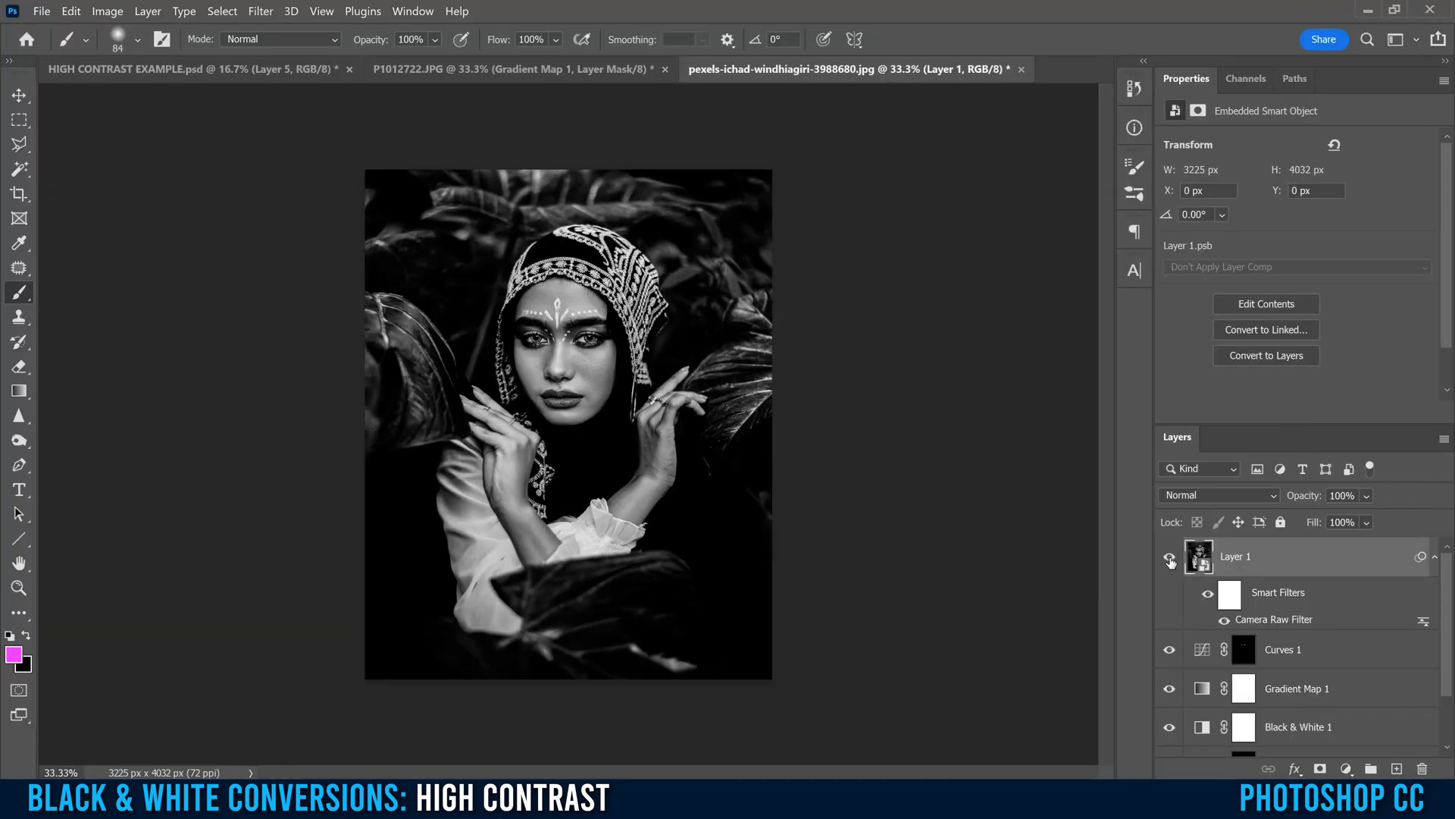
Compare the portrait with the Camera Raw filtered layer hidden and shown, leaving its opacity at 100%.
{"action": "left_click", "coordinate": [1170, 558]}
{"action": "left_click", "coordinate": [1170, 558]}
{"action": "left_click", "coordinate": [1369, 496]}
{"action": "mouse_move", "coordinate": [1430, 520]}
{"action": "left_mouse_down"}
{"action": "mouse_move", "coordinate": [1389, 521]}
{"action": "mouse_move", "coordinate": [1429, 520]}
{"action": "left_mouse_up"}
Add a Levels adjustment layer above the filtered layer and darken the image by setting the midtone input to 0.64.
{"action": "left_click", "coordinate": [1347, 769]}
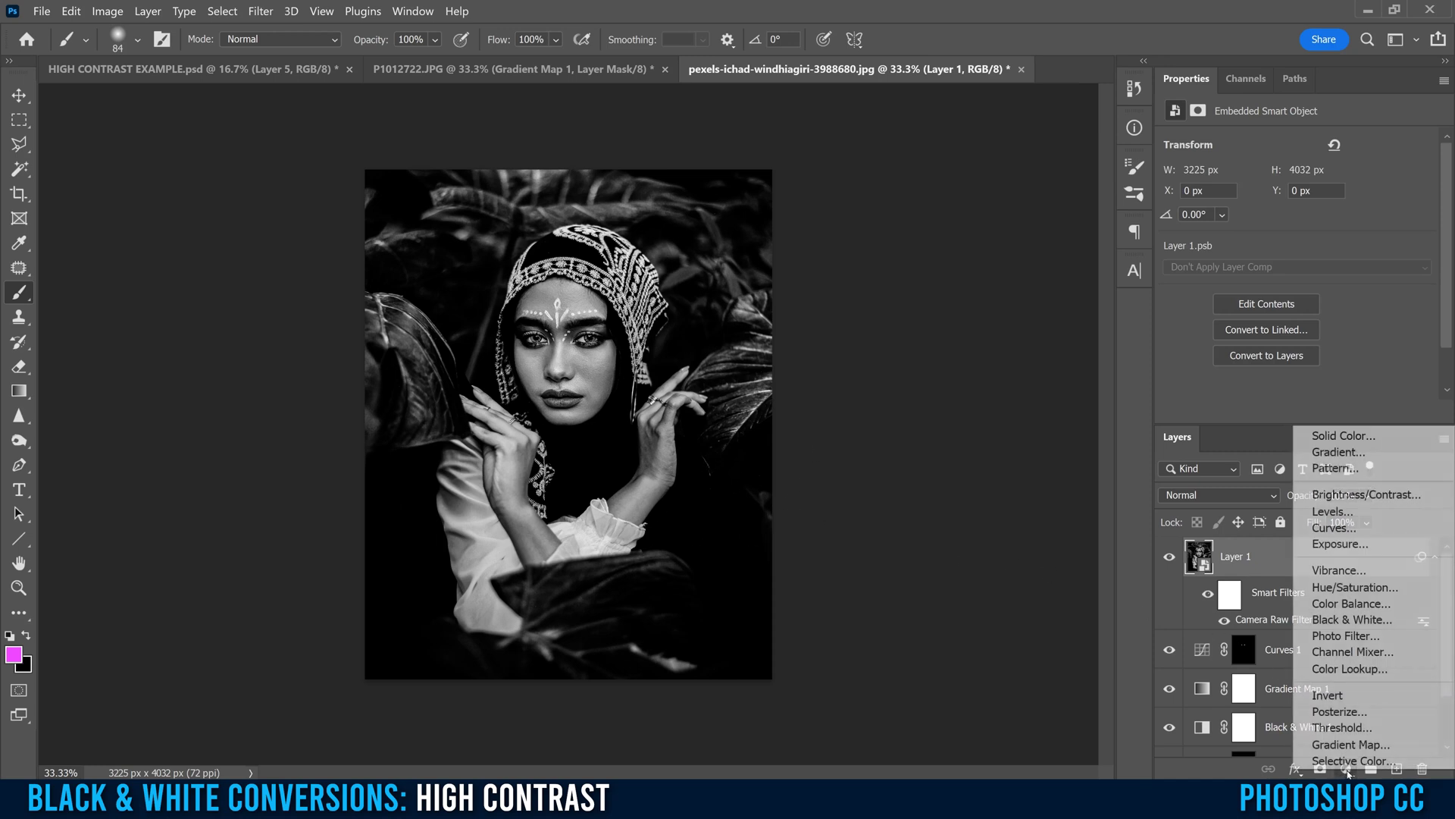
{"action": "left_click", "coordinate": [1342, 511]}
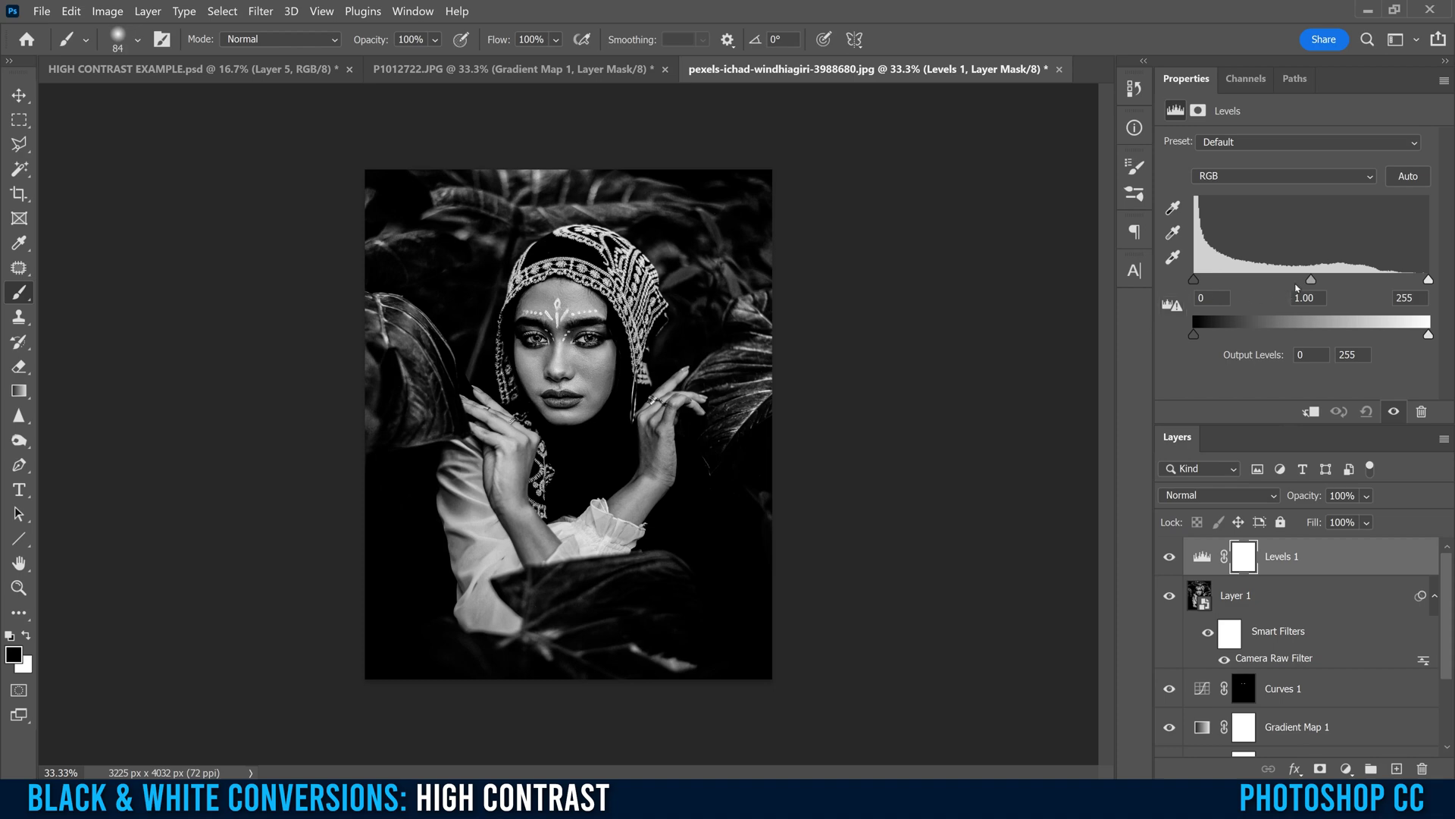
{"action": "left_click_drag", "start_coordinate": [1312, 280], "coordinate": [1336, 280]}
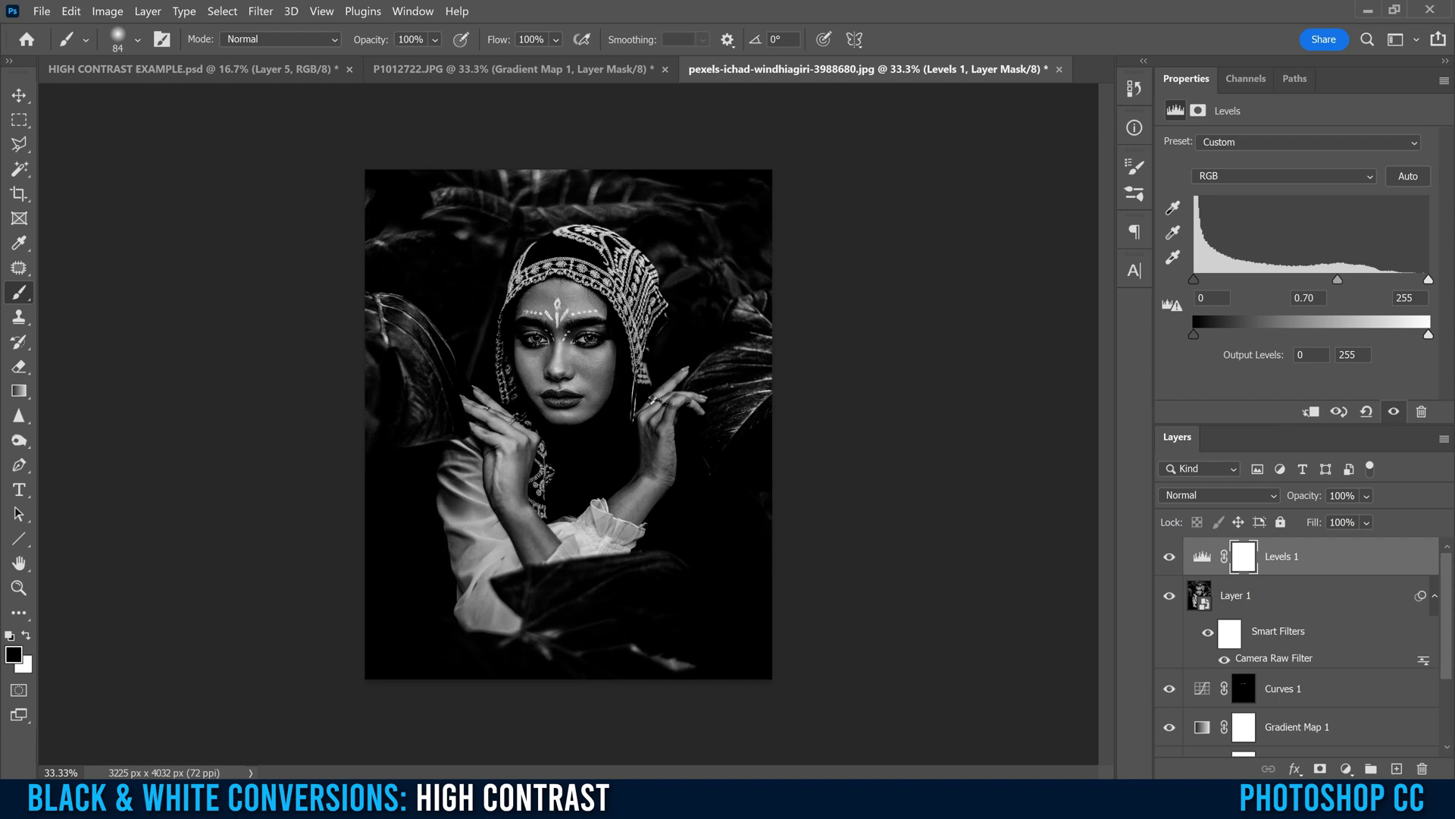
{"action": "left_click_drag", "start_coordinate": [1334, 282], "coordinate": [1311, 279]}
{"action": "key", "text": "v"}
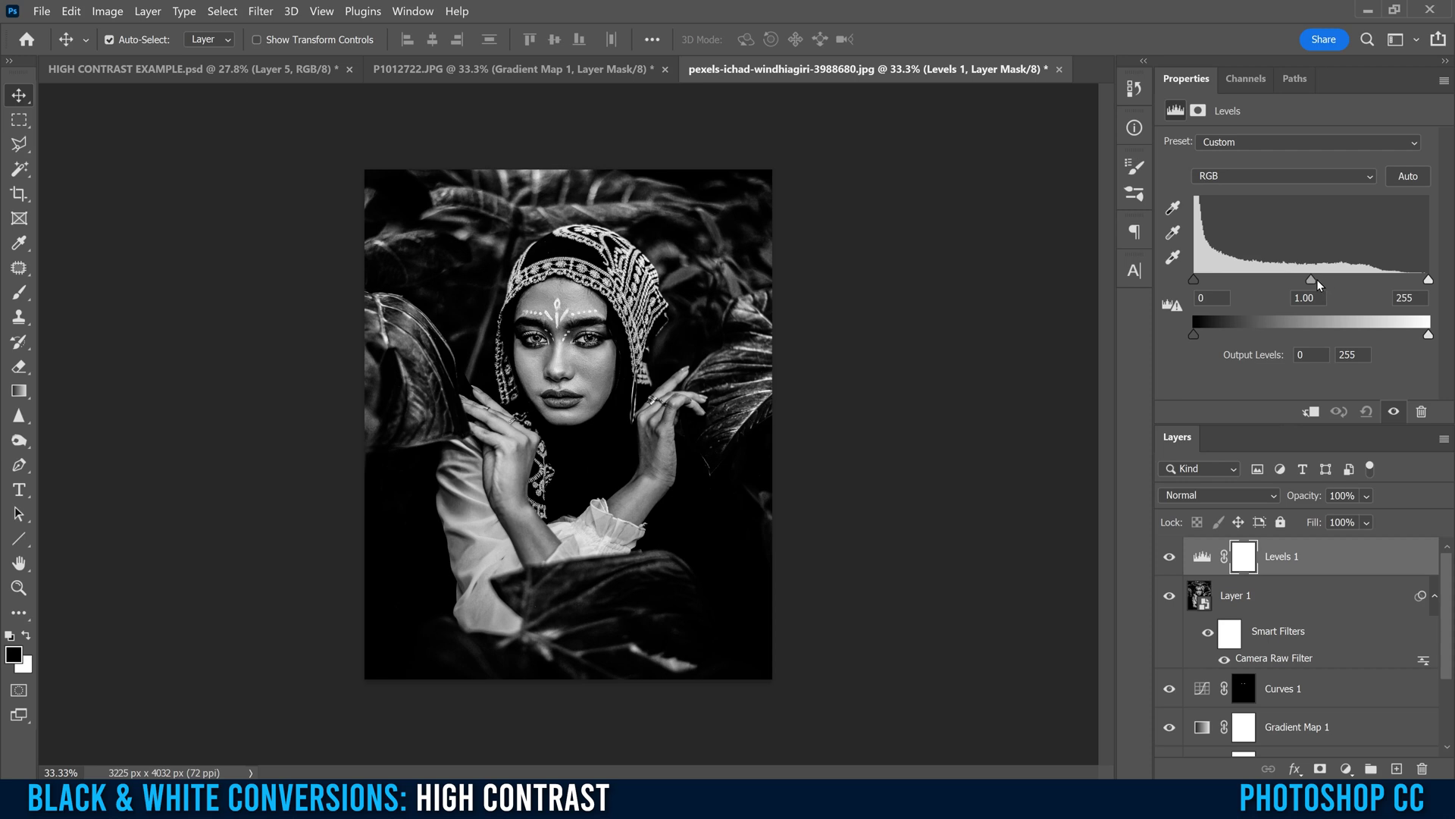
{"action": "left_click_drag", "start_coordinate": [1324, 281], "coordinate": [1344, 279]}
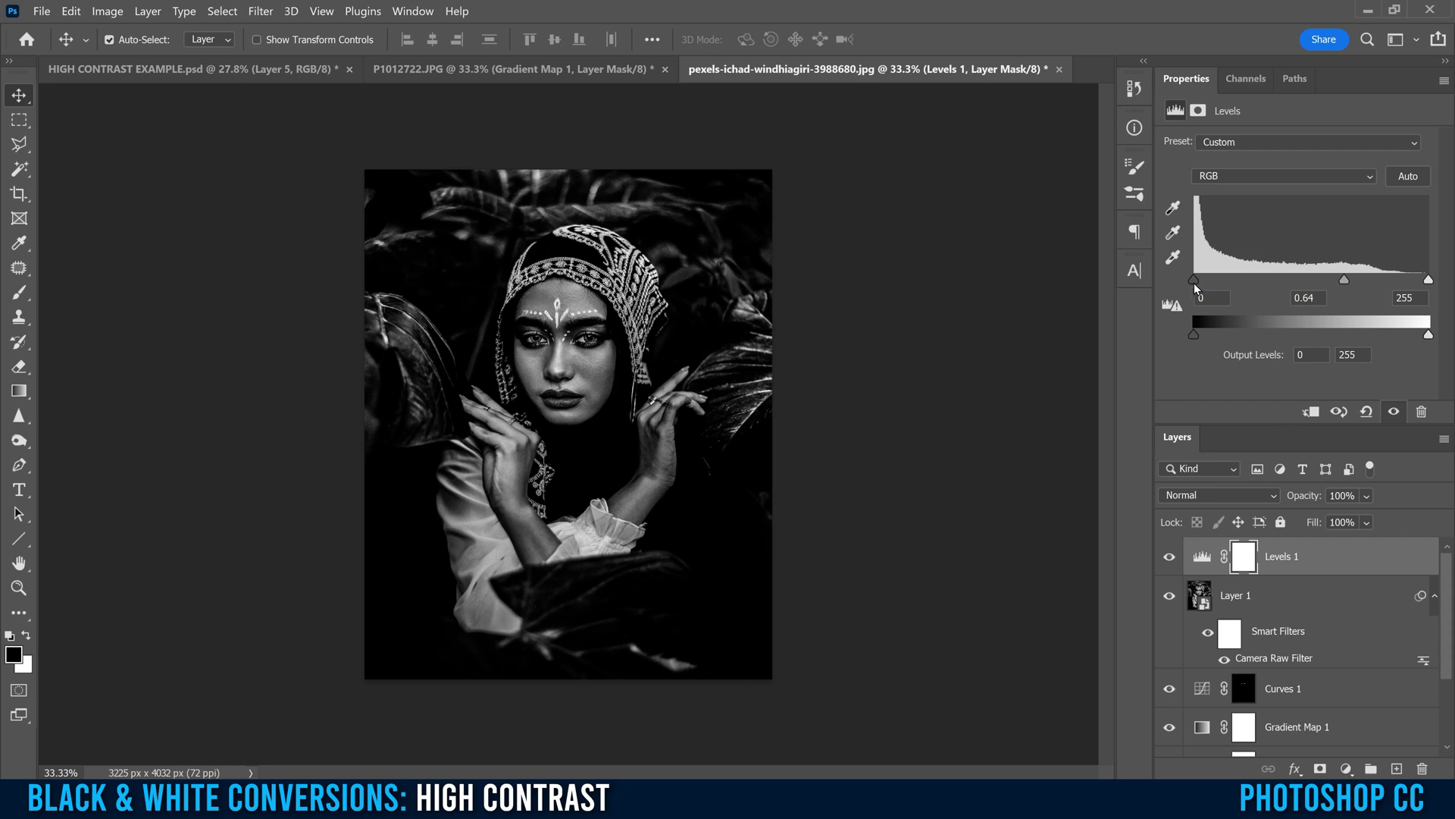
Keep the Levels input range at 0 to 255 and dim the highlights by setting the output white level to 220.
{"action": "mouse_move", "coordinate": [1195, 281]}
{"action": "left_mouse_down"}
{"action": "mouse_move", "coordinate": [1220, 279]}
{"action": "mouse_move", "coordinate": [1190, 282]}
{"action": "left_mouse_up"}
{"action": "mouse_move", "coordinate": [1428, 282]}
{"action": "left_mouse_down"}
{"action": "mouse_move", "coordinate": [1404, 282]}
{"action": "mouse_move", "coordinate": [1439, 284]}
{"action": "left_mouse_up"}
{"action": "left_click_drag", "start_coordinate": [1413, 337], "coordinate": [1428, 337]}
{"action": "left_click_drag", "start_coordinate": [1426, 337], "coordinate": [1399, 335]}
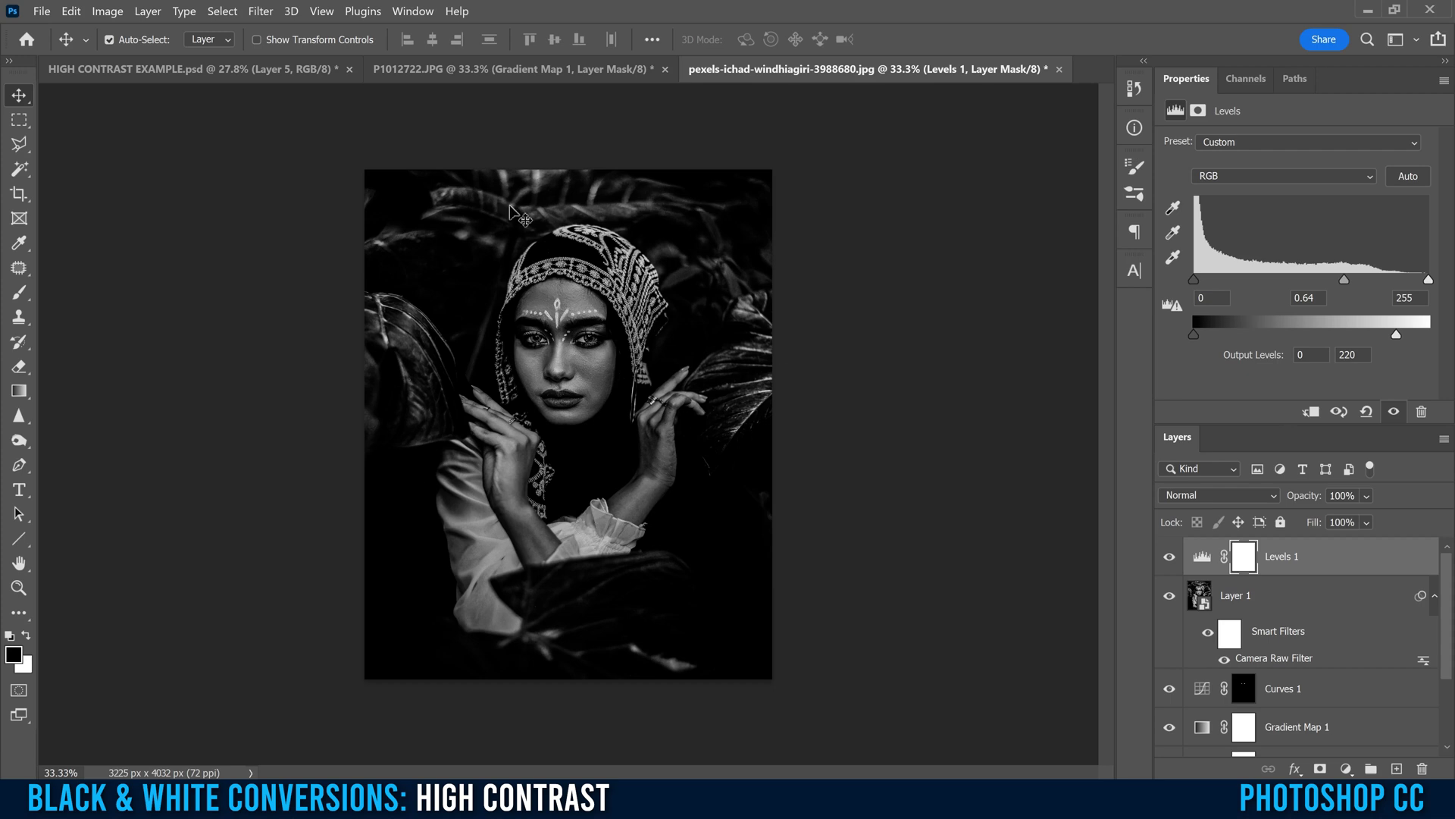
Set the Levels mask's feather to 0 px and stamp a black circle over the subject with a 2165 px brush at 100% hardness.
{"action": "left_click", "coordinate": [1244, 559]}
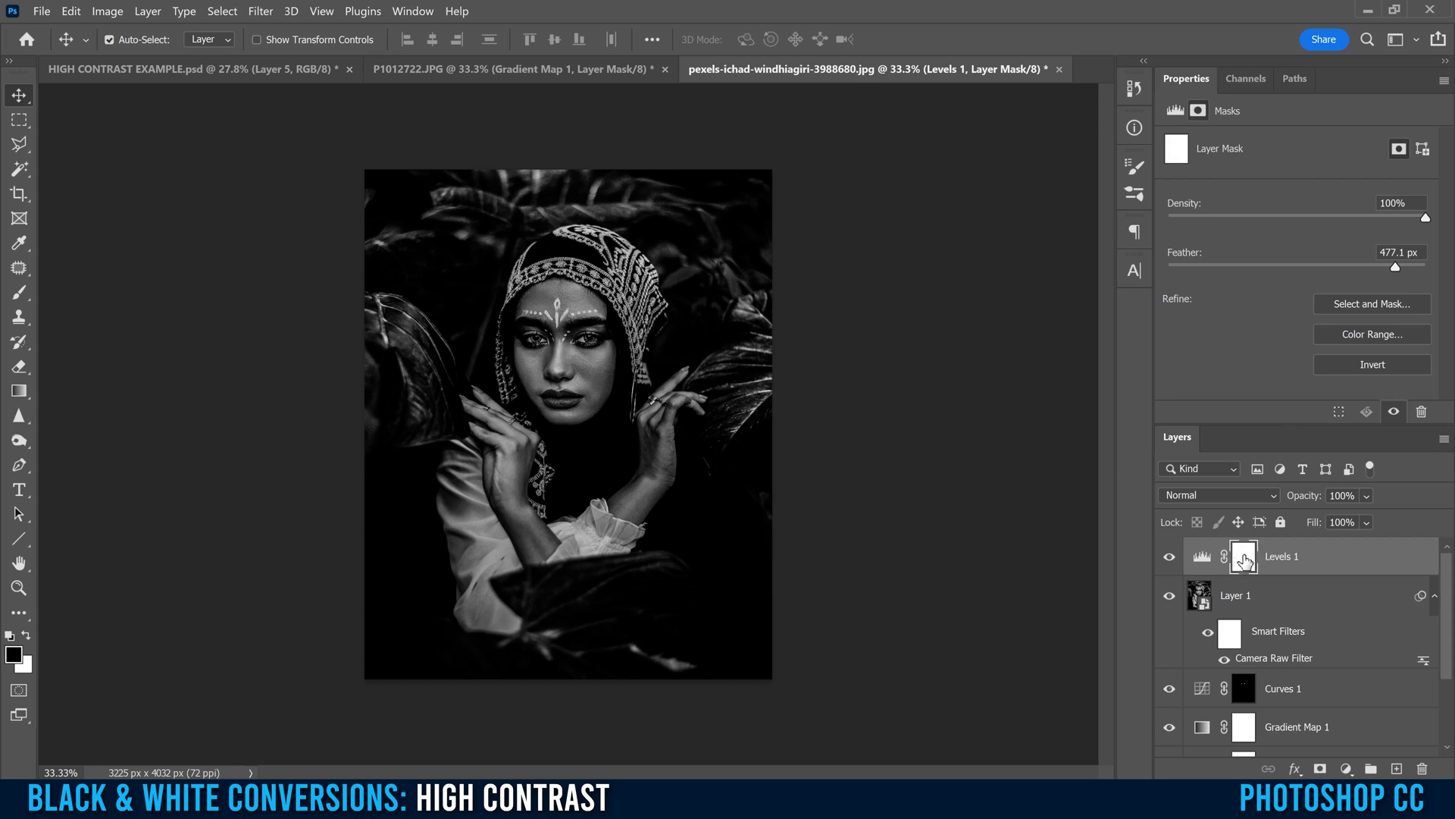
{"action": "left_click", "coordinate": [19, 294]}
{"action": "left_click", "coordinate": [25, 640]}
{"action": "left_click", "coordinate": [26, 643]}
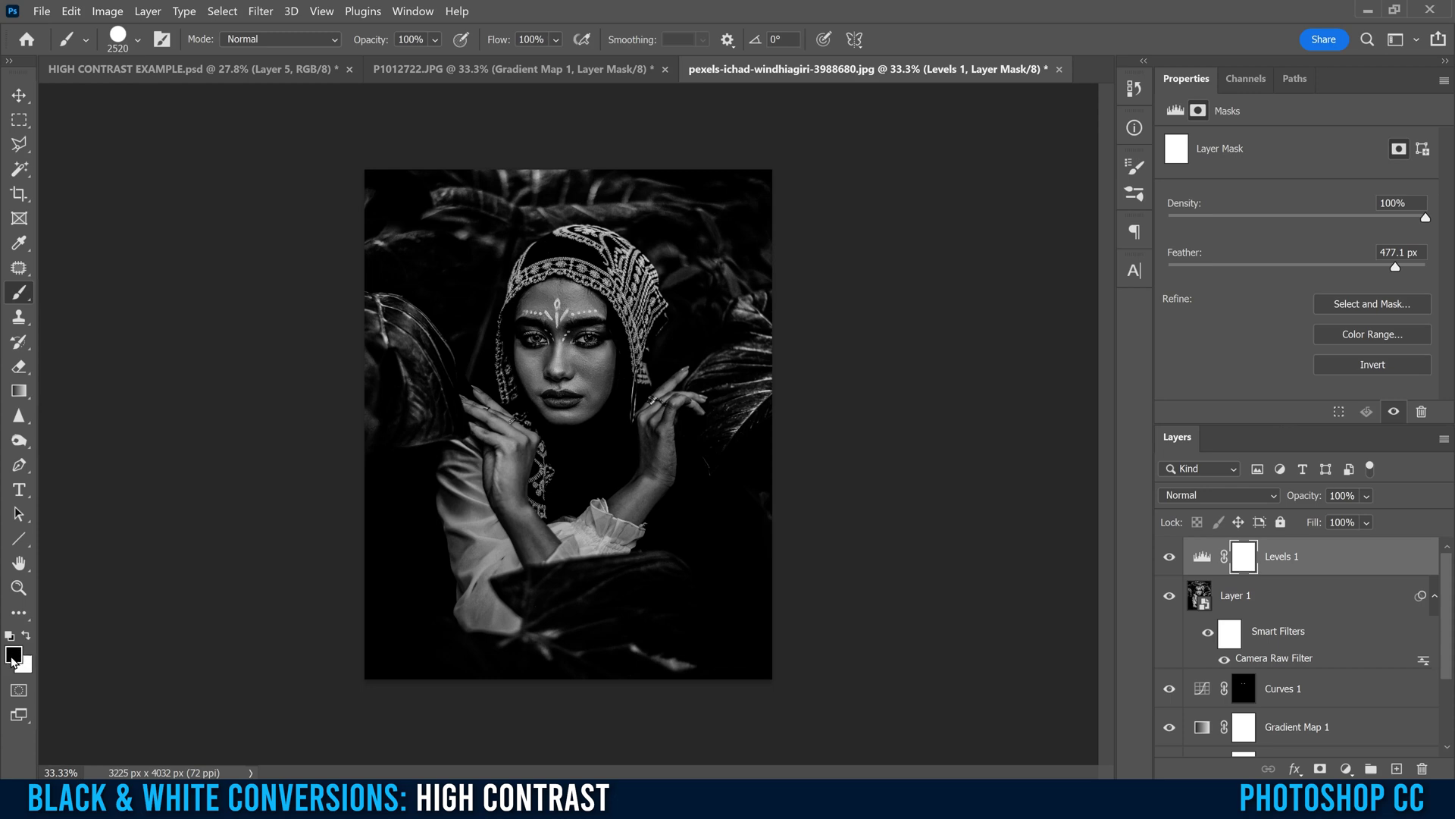
{"action": "left_click", "coordinate": [137, 40]}
{"action": "mouse_move", "coordinate": [220, 104]}
{"action": "left_mouse_down"}
{"action": "mouse_move", "coordinate": [132, 102]}
{"action": "mouse_move", "coordinate": [202, 99]}
{"action": "mouse_move", "coordinate": [109, 138]}
{"action": "mouse_move", "coordinate": [236, 144]}
{"action": "left_mouse_up"}
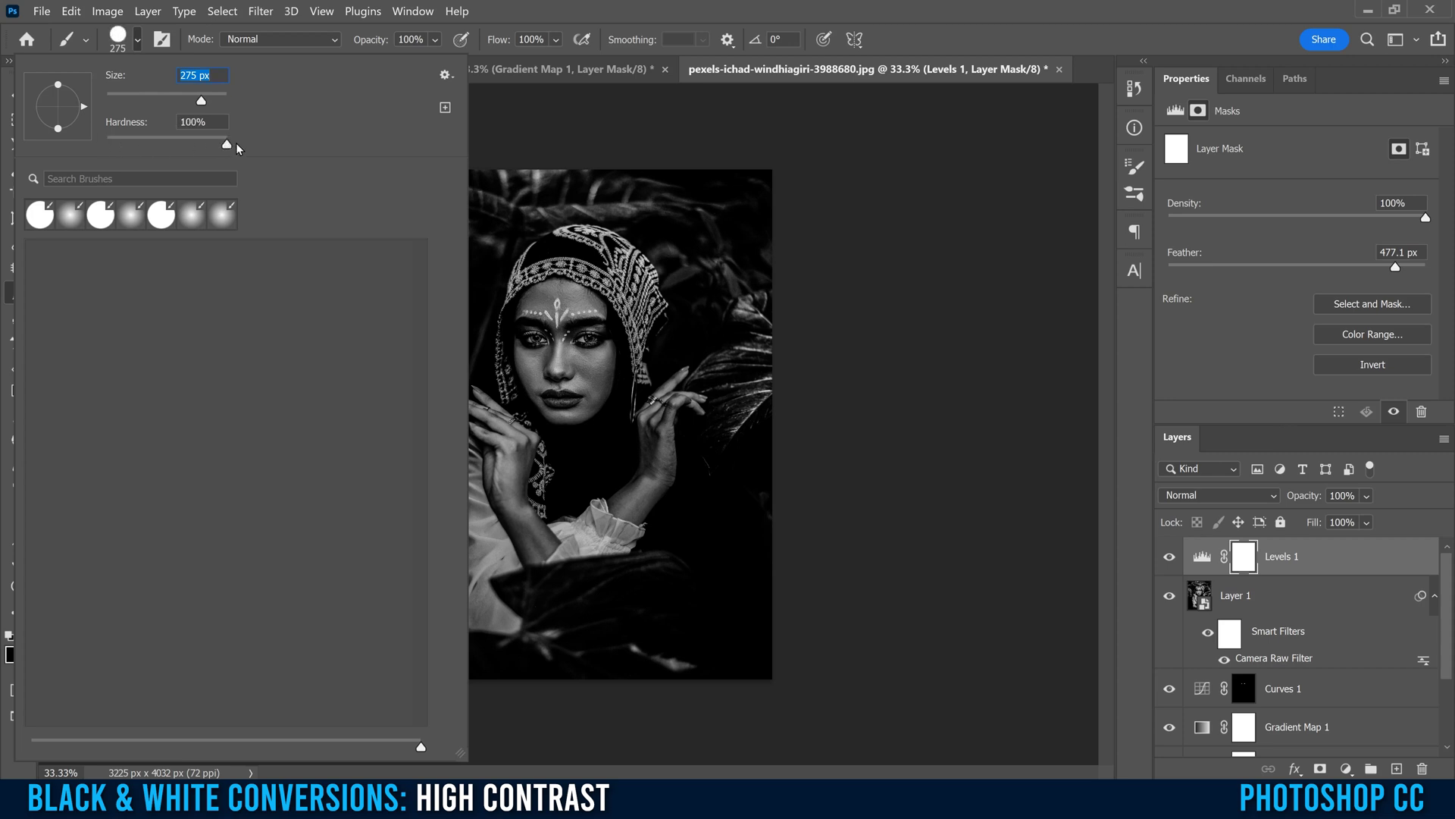
{"action": "left_click_drag", "start_coordinate": [219, 103], "coordinate": [219, 102]}
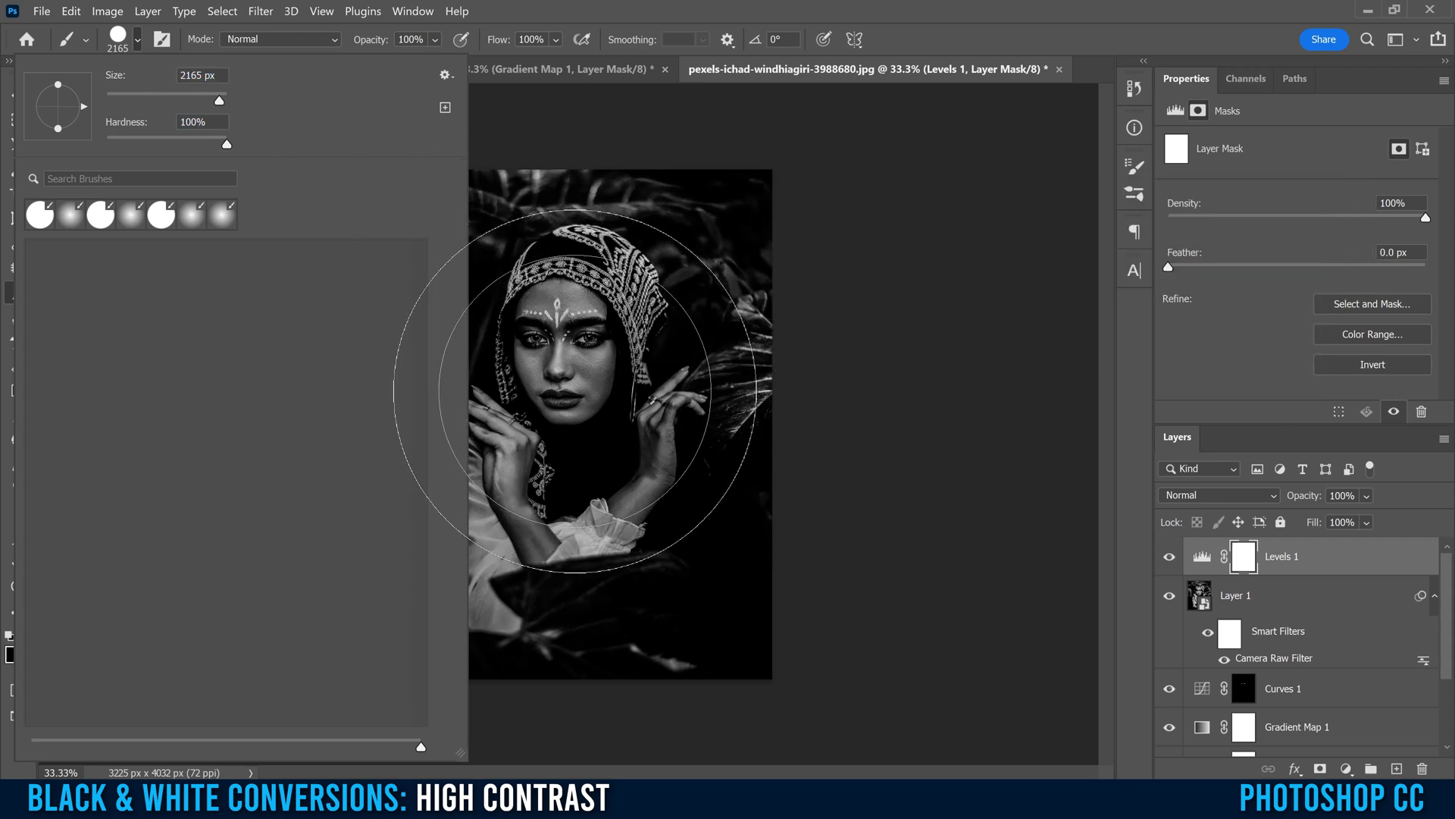
{"action": "left_click", "coordinate": [564, 383]}
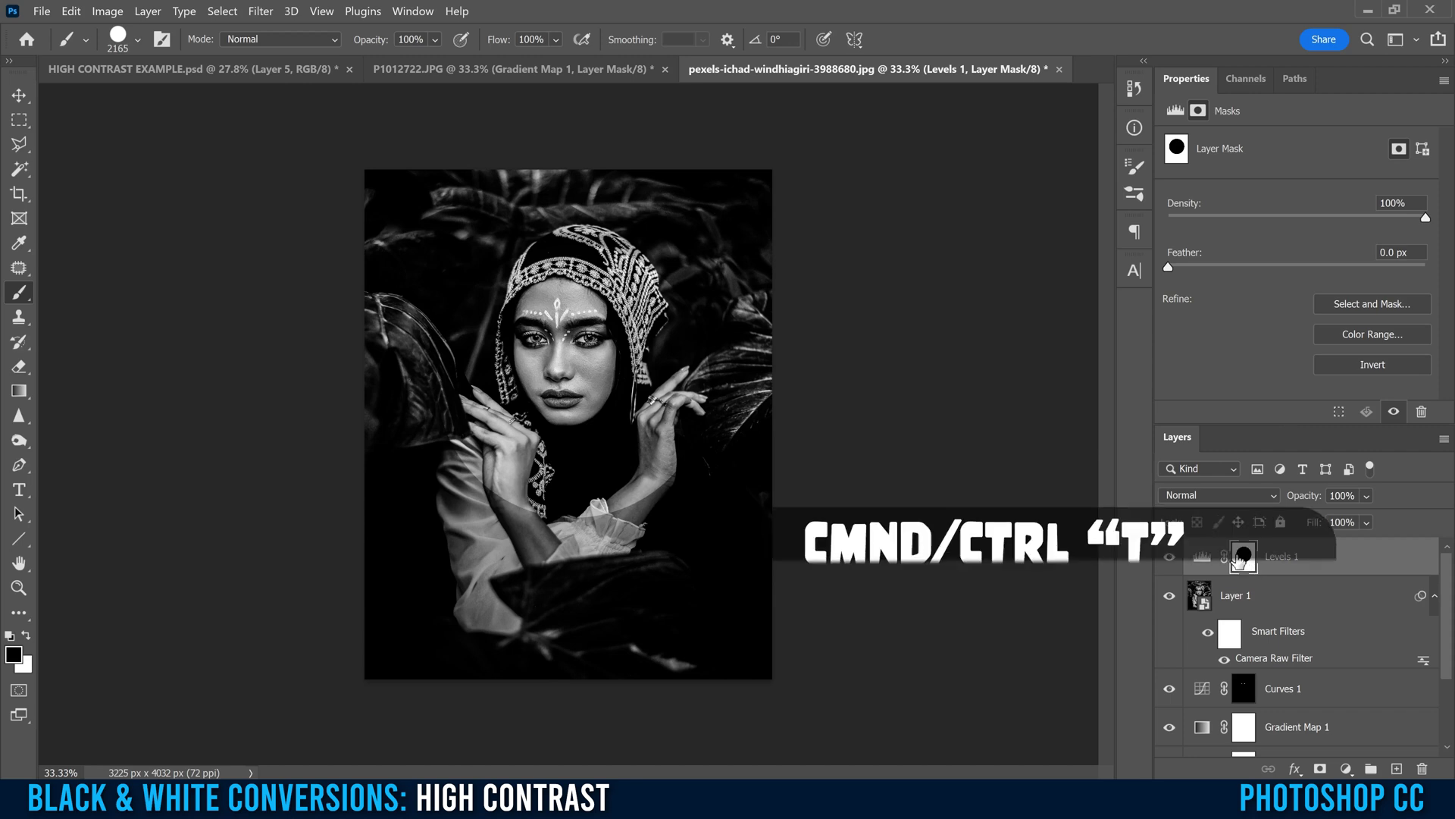
Distort the black circle on the Levels mask into a tall, slanted ellipse covering the subject, at about 98% width, 156% height and -7.35° skew.
{"action": "key", "text": "ctrl+t"}
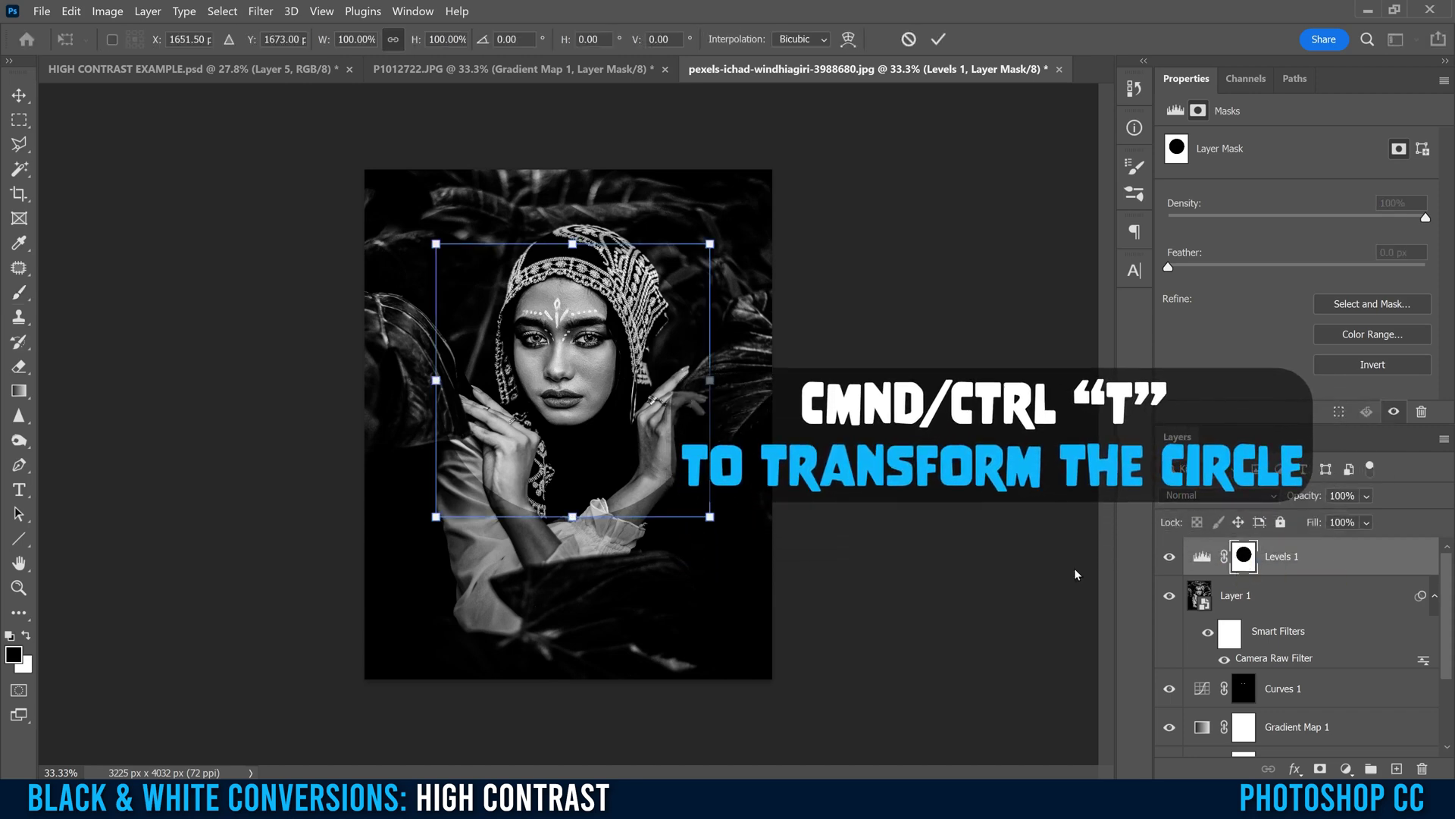
{"action": "right_click", "coordinate": [557, 350]}
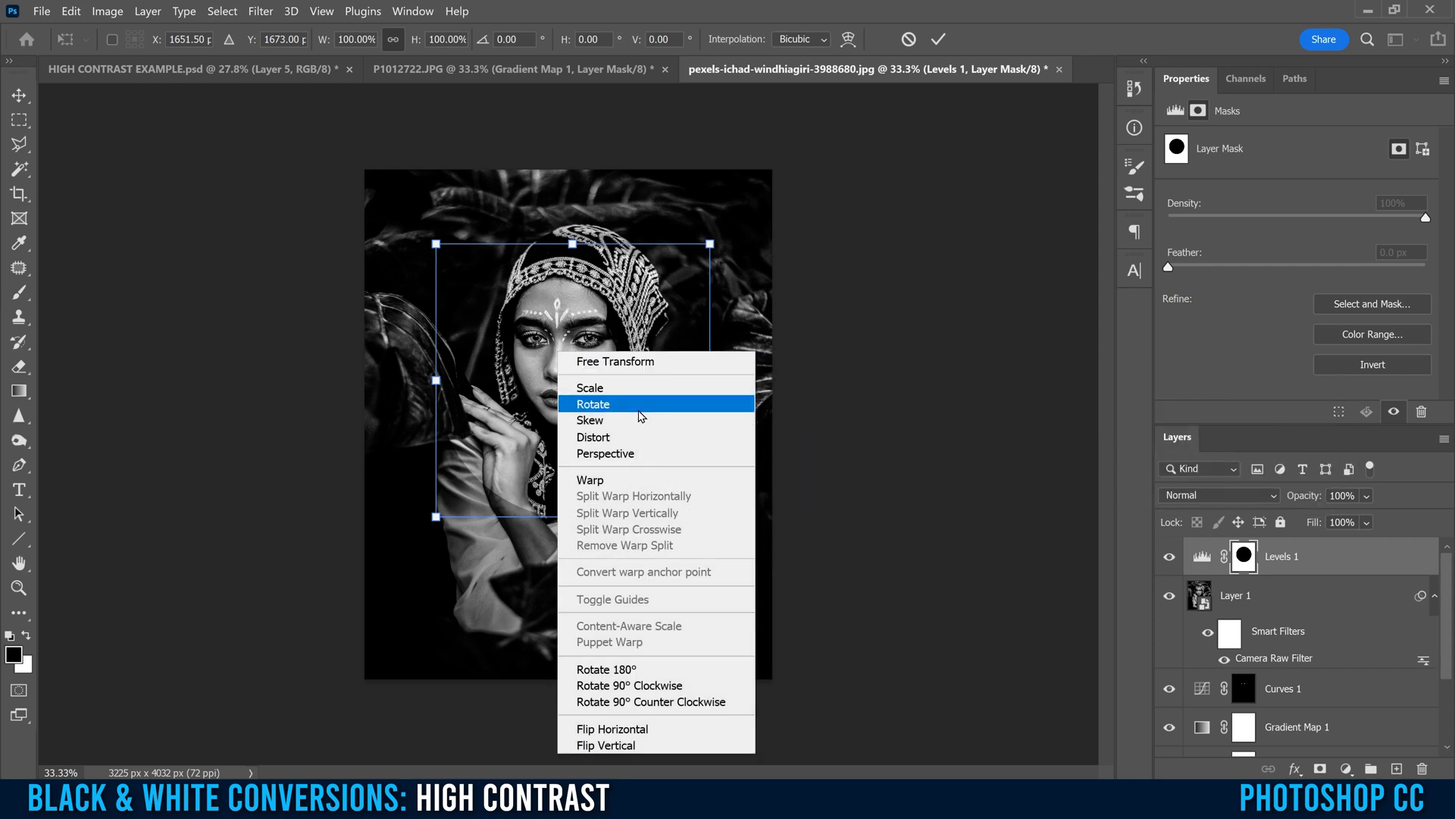
{"action": "left_click", "coordinate": [652, 436]}
{"action": "left_click_drag", "start_coordinate": [573, 517], "coordinate": [536, 678]}
{"action": "left_click_drag", "start_coordinate": [572, 244], "coordinate": [589, 213]}
{"action": "left_click_drag", "start_coordinate": [426, 447], "coordinate": [431, 447]}
{"action": "left_click_drag", "start_coordinate": [699, 452], "coordinate": [697, 451]}
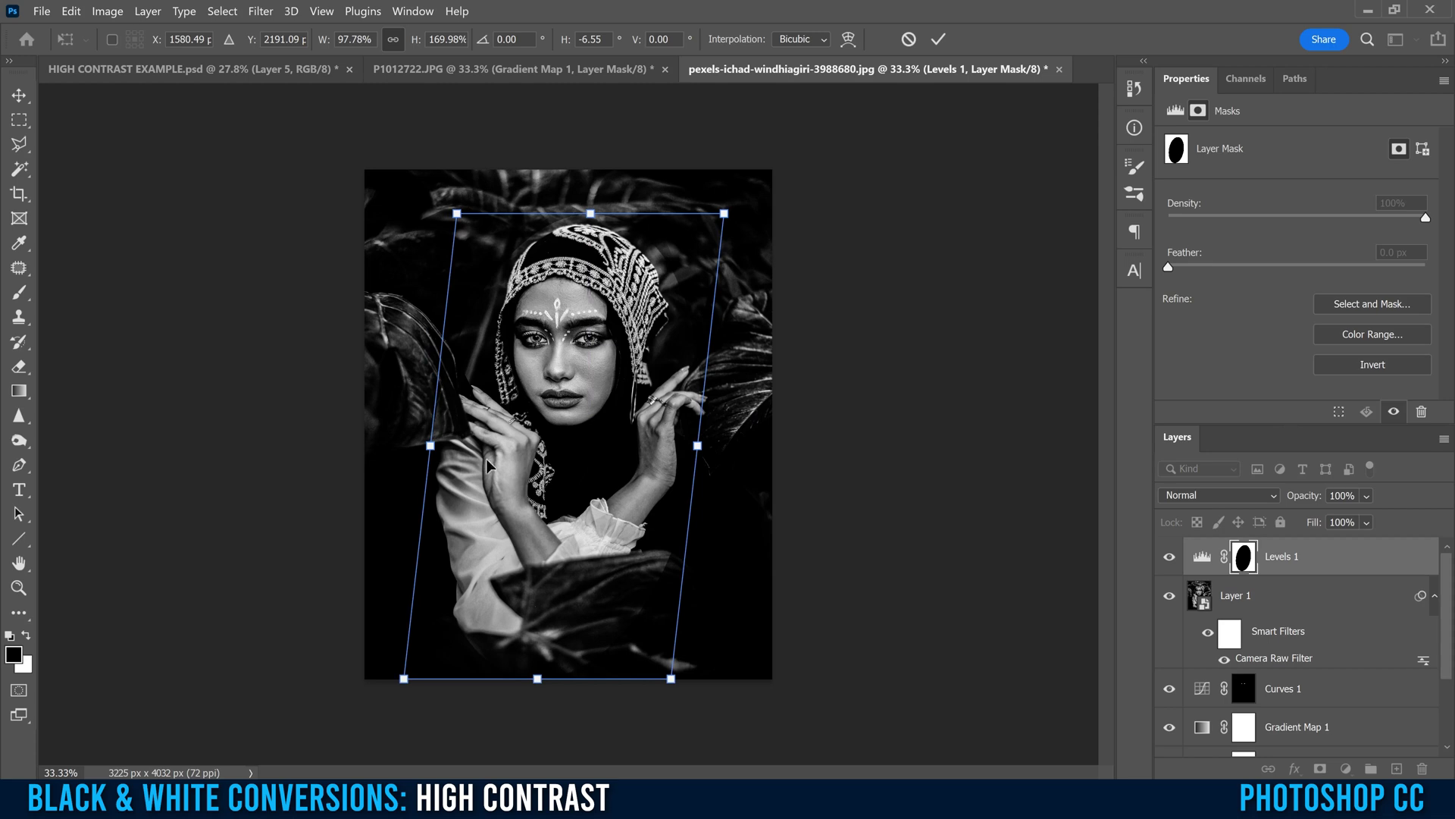
{"action": "left_click_drag", "start_coordinate": [541, 687], "coordinate": [537, 647]}
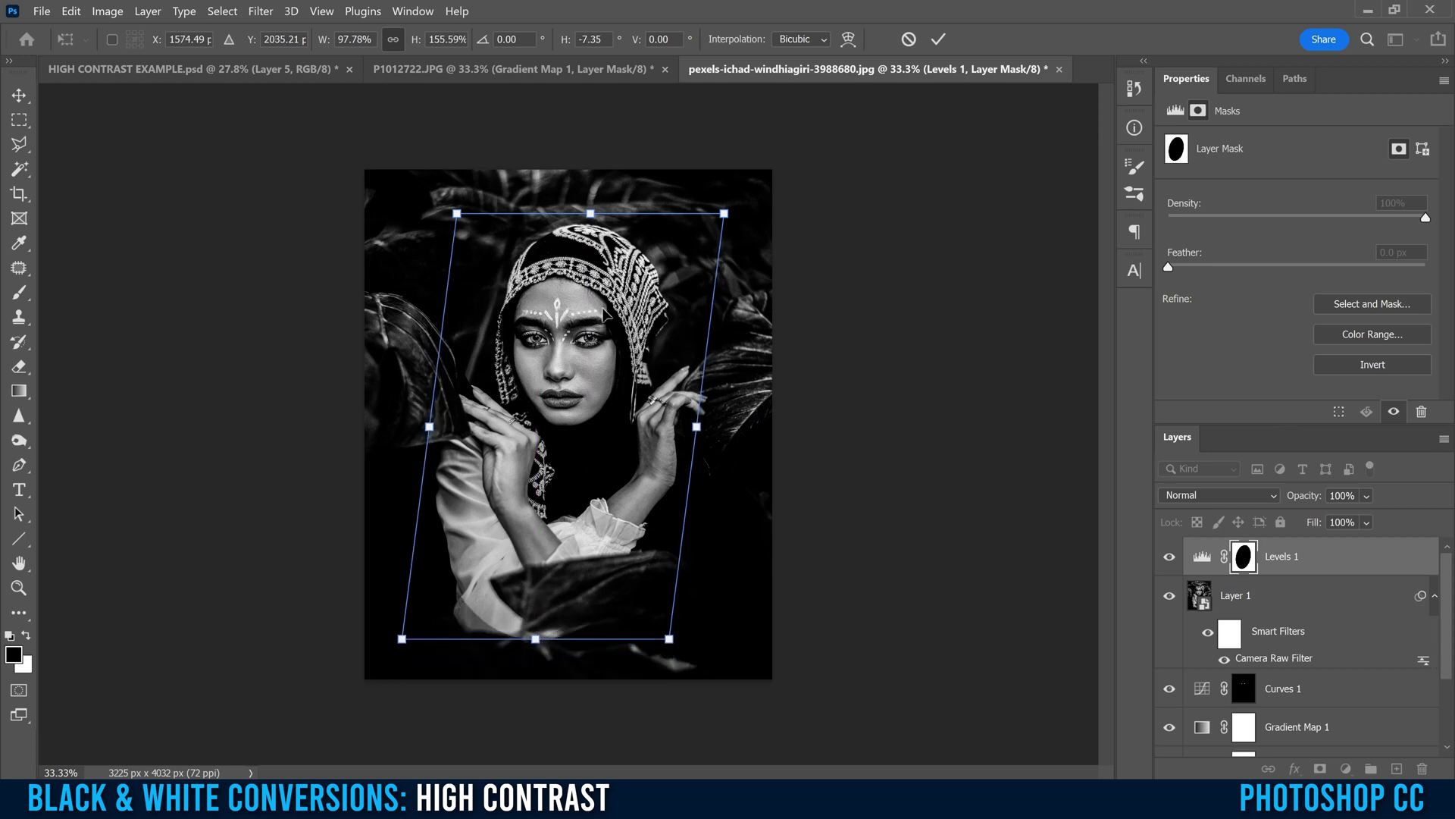
{"action": "left_click", "coordinate": [938, 39]}
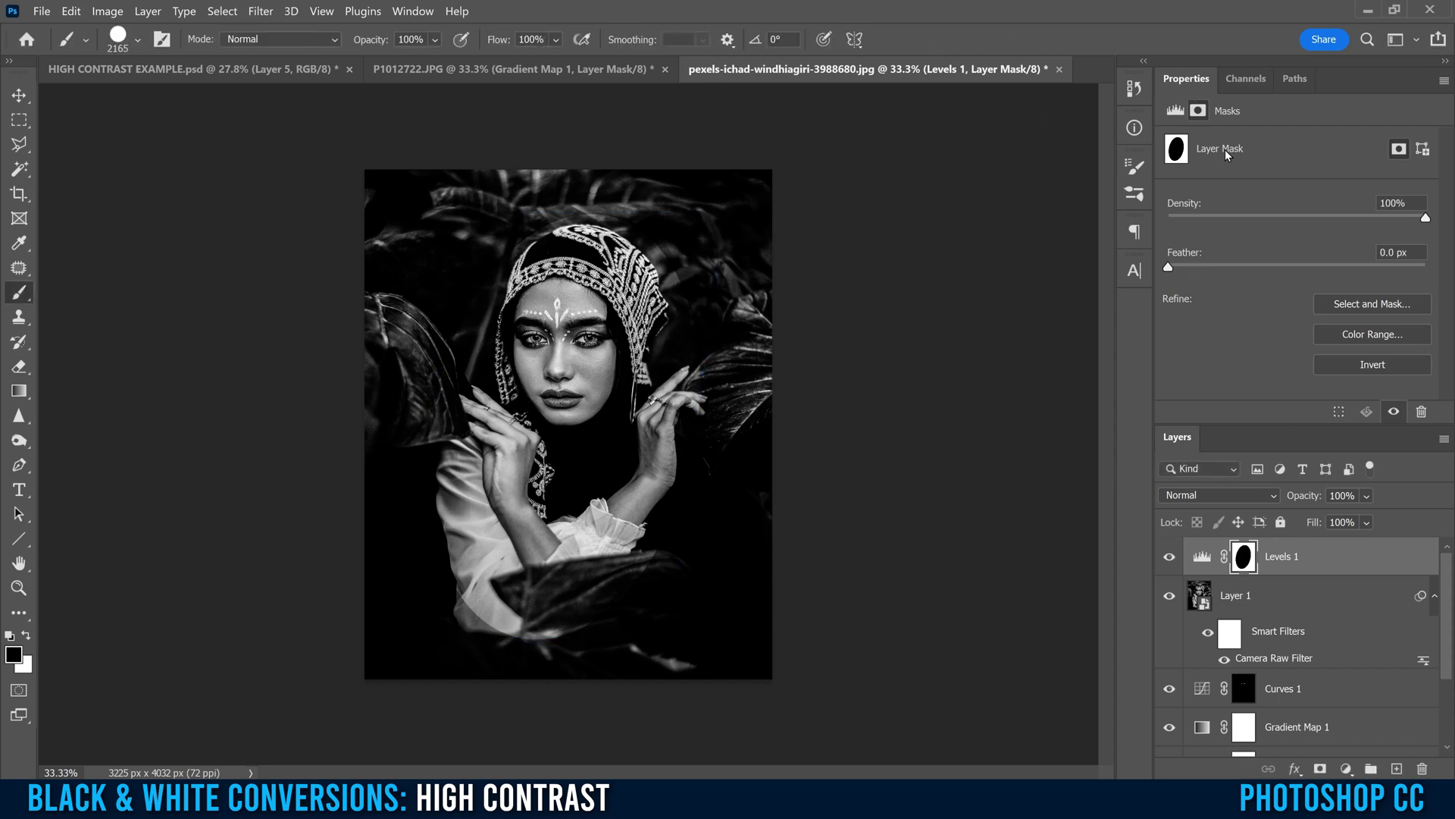
Soften the edge of the ellipse on the Levels mask by setting its feather to 444.4 px.
{"action": "left_click", "coordinate": [413, 11]}
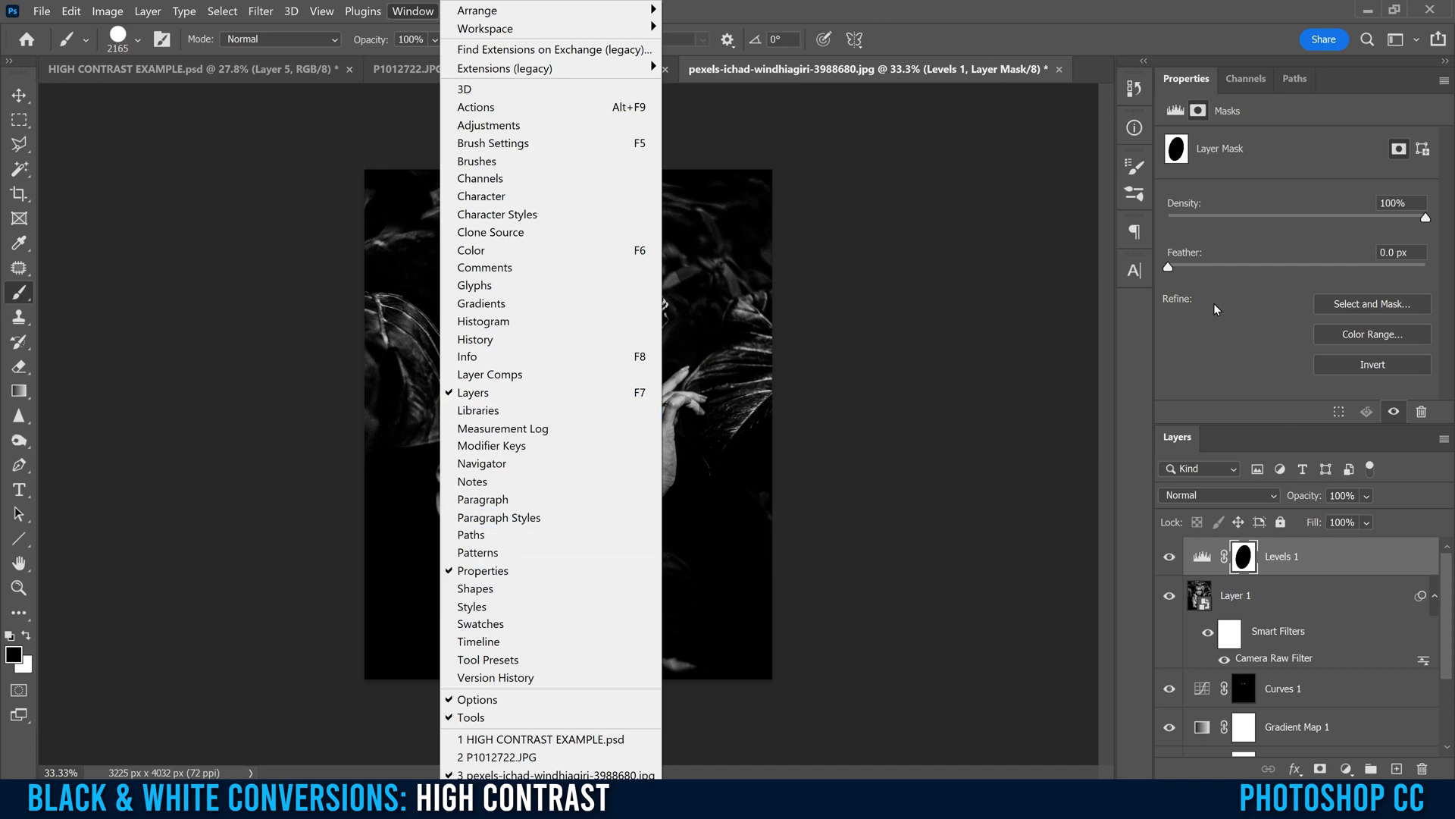
{"action": "left_click", "coordinate": [1190, 279]}
{"action": "left_click_drag", "start_coordinate": [1169, 265], "coordinate": [1361, 263]}
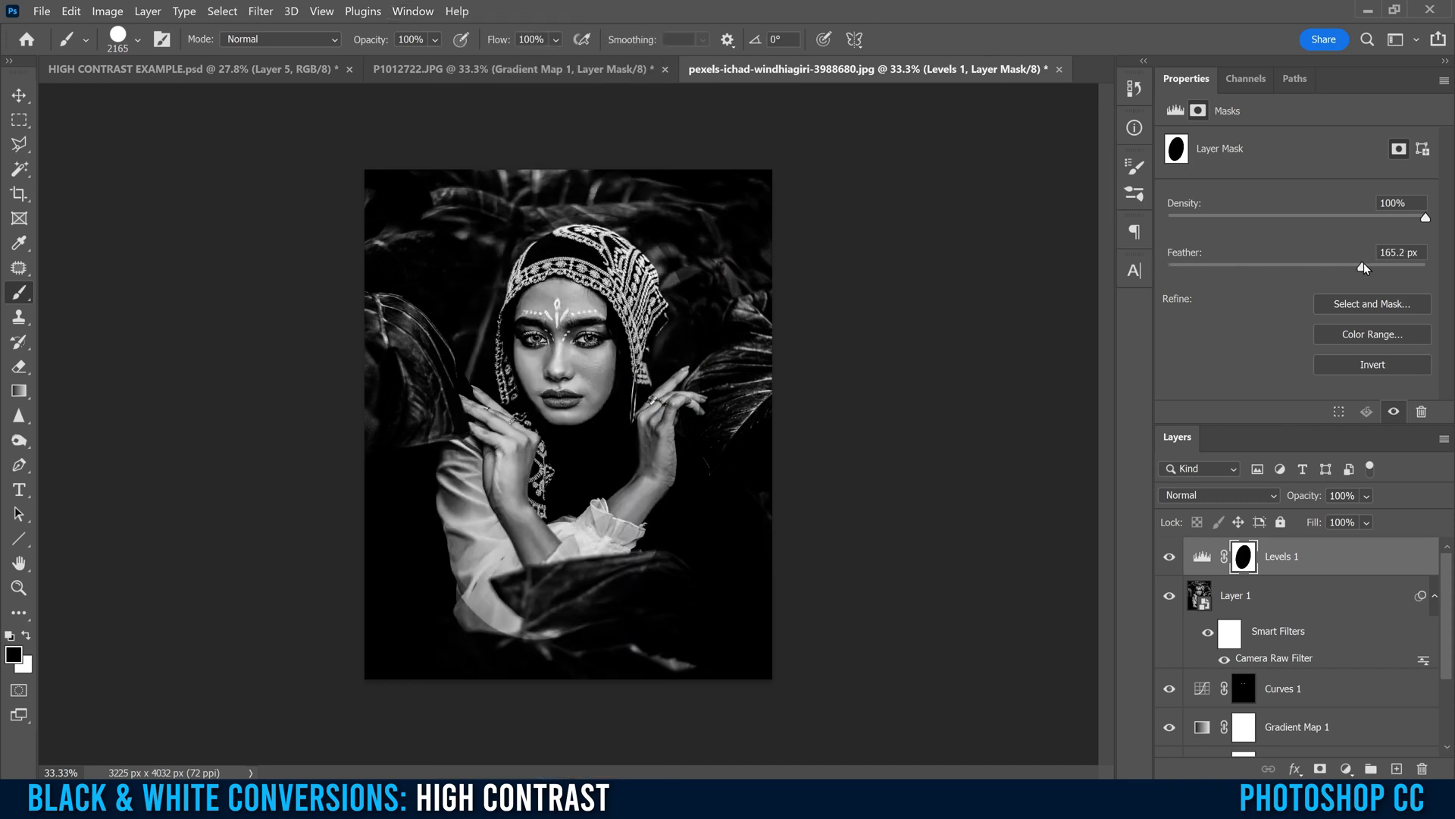
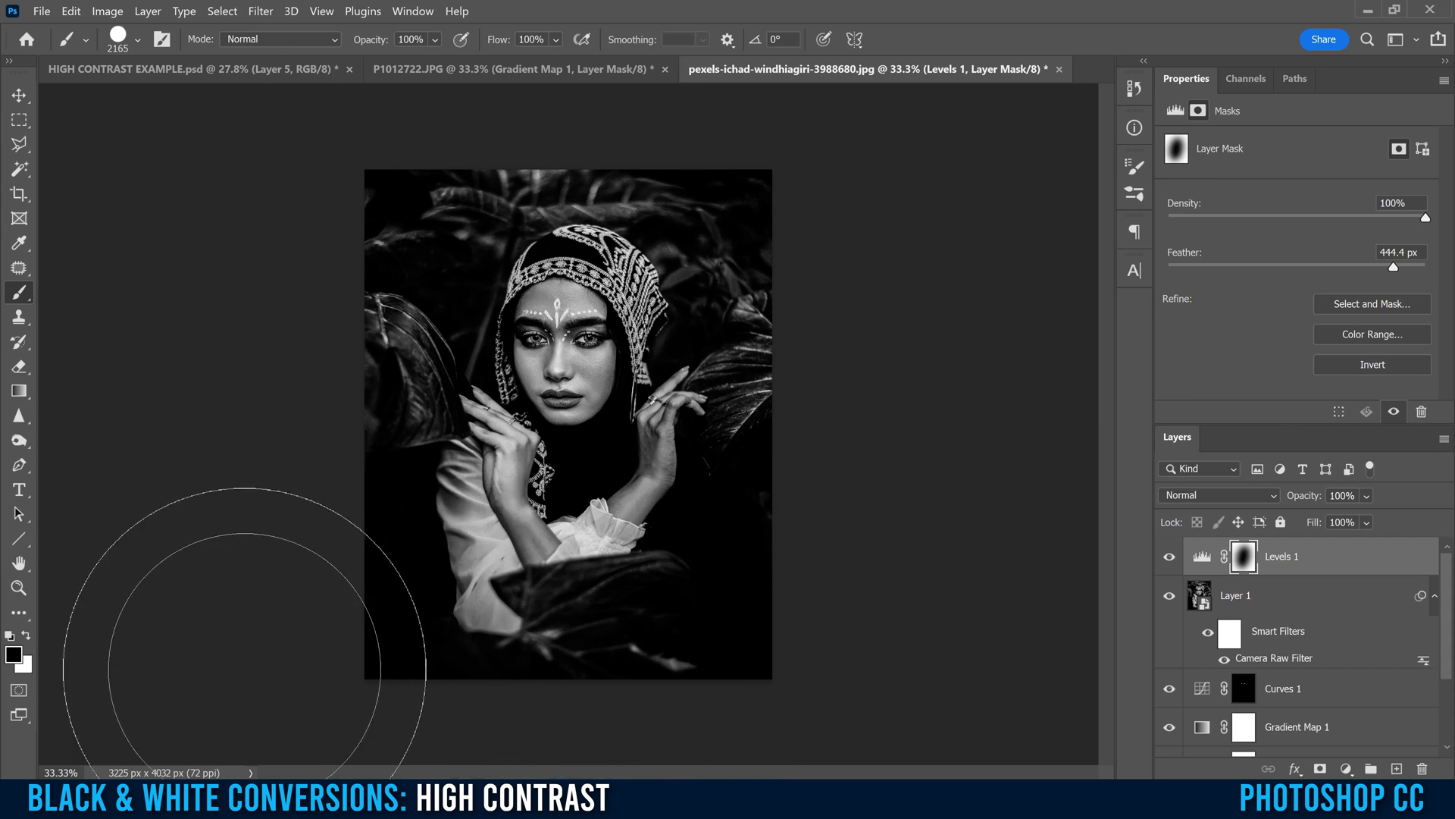
Try a white foreground colour and a much smaller brush at 100% hardness for touching up the Levels mask.
{"action": "left_click", "coordinate": [28, 637]}
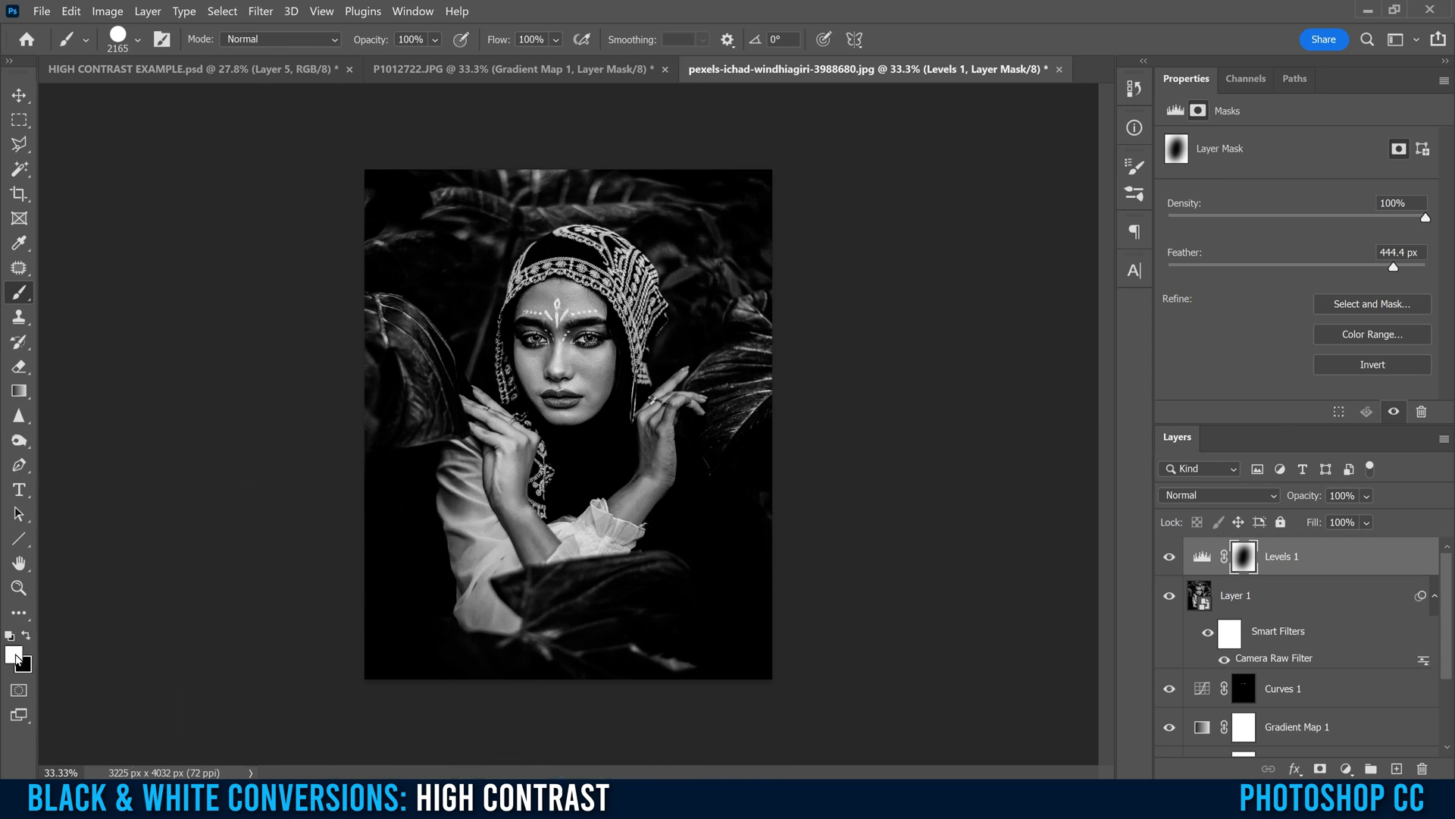
{"action": "left_click", "coordinate": [137, 40]}
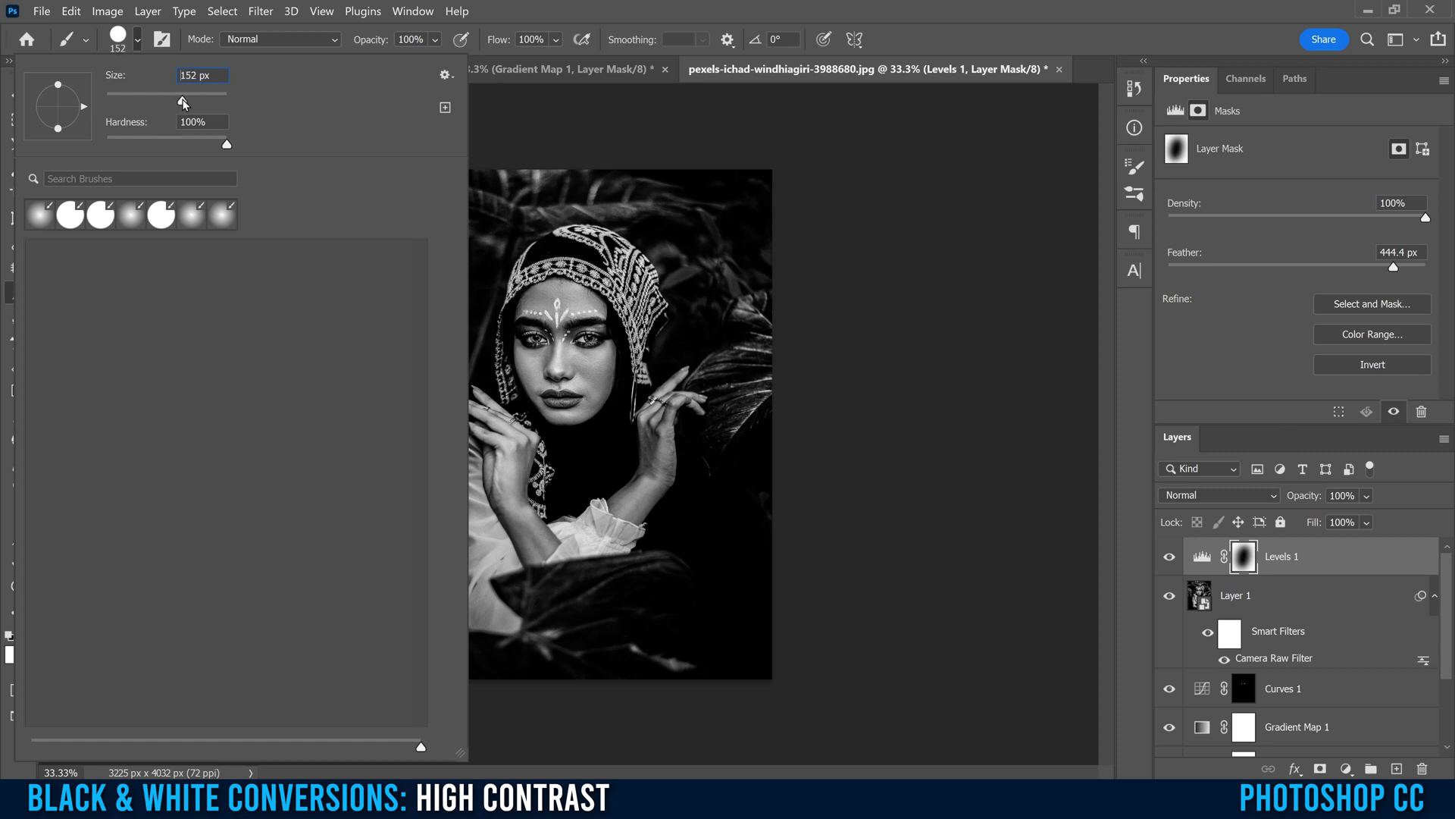
{"action": "left_click_drag", "start_coordinate": [198, 99], "coordinate": [205, 99]}
{"action": "key", "text": "Return"}
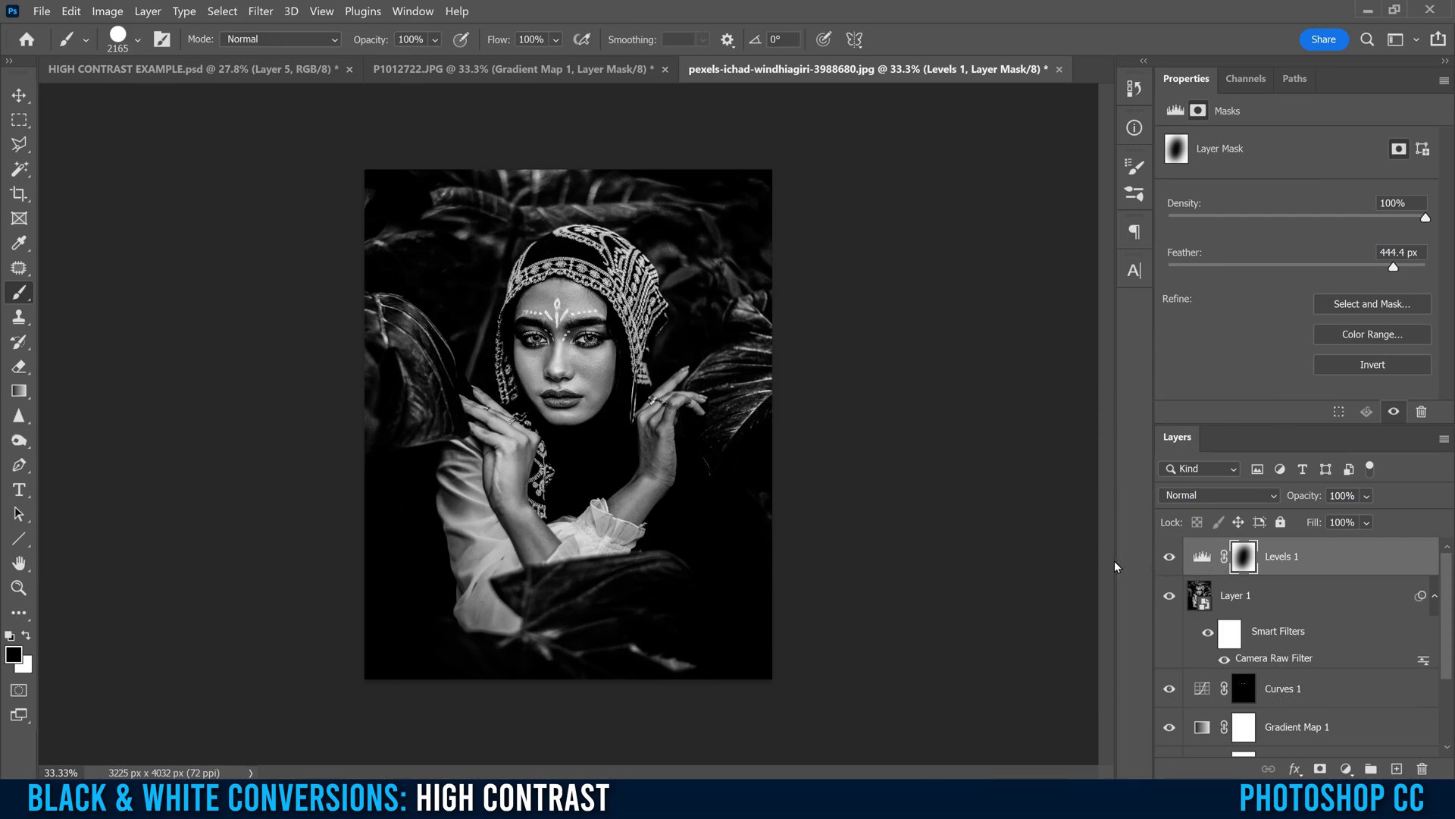
Return to the Levels adjustment settings and slightly raise the midtone input to lighten the vignette.
{"action": "left_click", "coordinate": [1203, 557]}
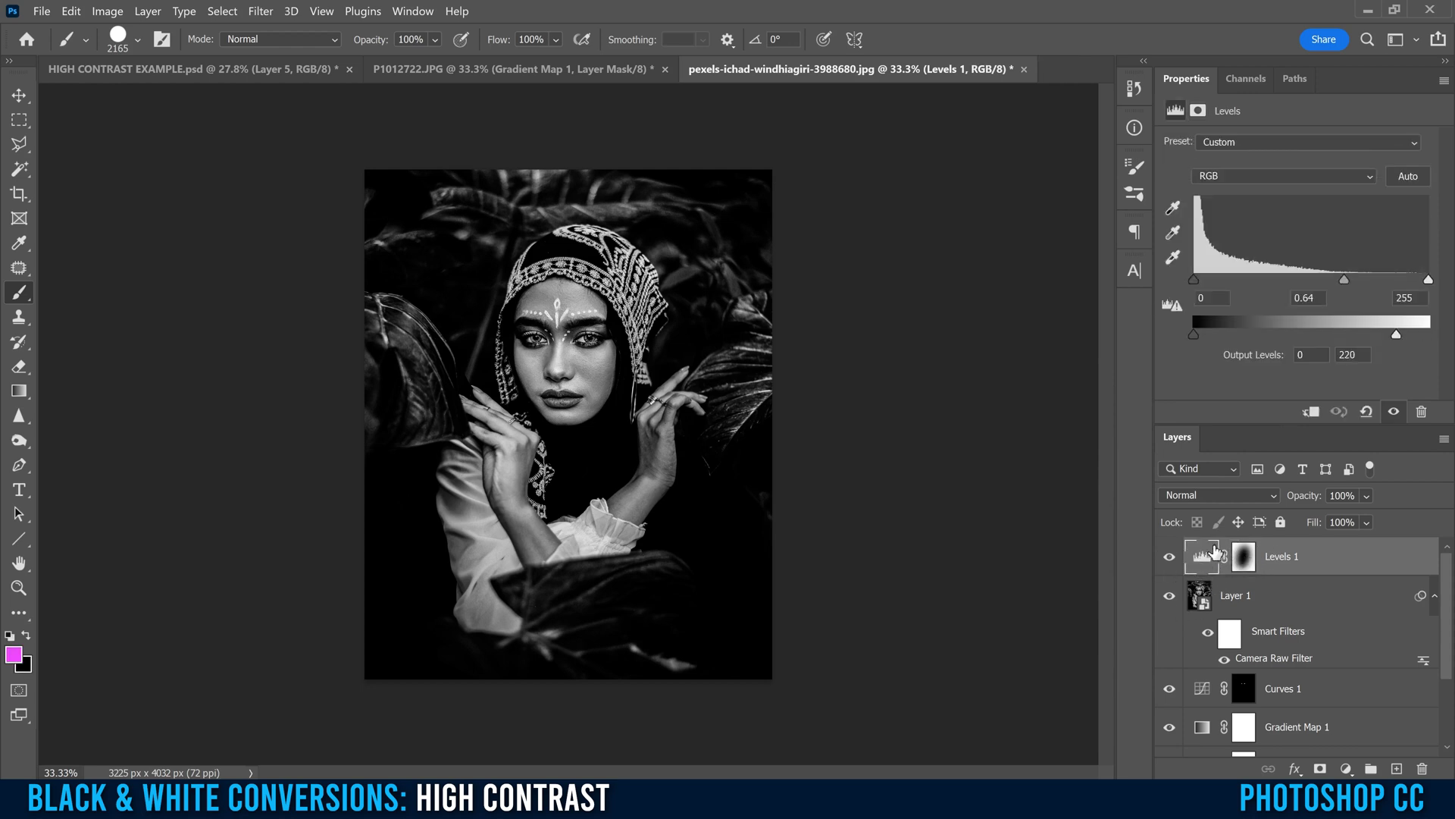
{"action": "mouse_move", "coordinate": [1344, 278]}
{"action": "left_mouse_down"}
{"action": "mouse_move", "coordinate": [1268, 276]}
{"action": "mouse_move", "coordinate": [1377, 283]}
{"action": "mouse_move", "coordinate": [1281, 281]}
{"action": "mouse_move", "coordinate": [1340, 279]}
{"action": "left_mouse_up"}
Reopen the Camera Raw filter on Layer 1, set Clarity to +56 and Shadows to +7, and apply the changes.
{"action": "left_click", "coordinate": [1229, 593]}
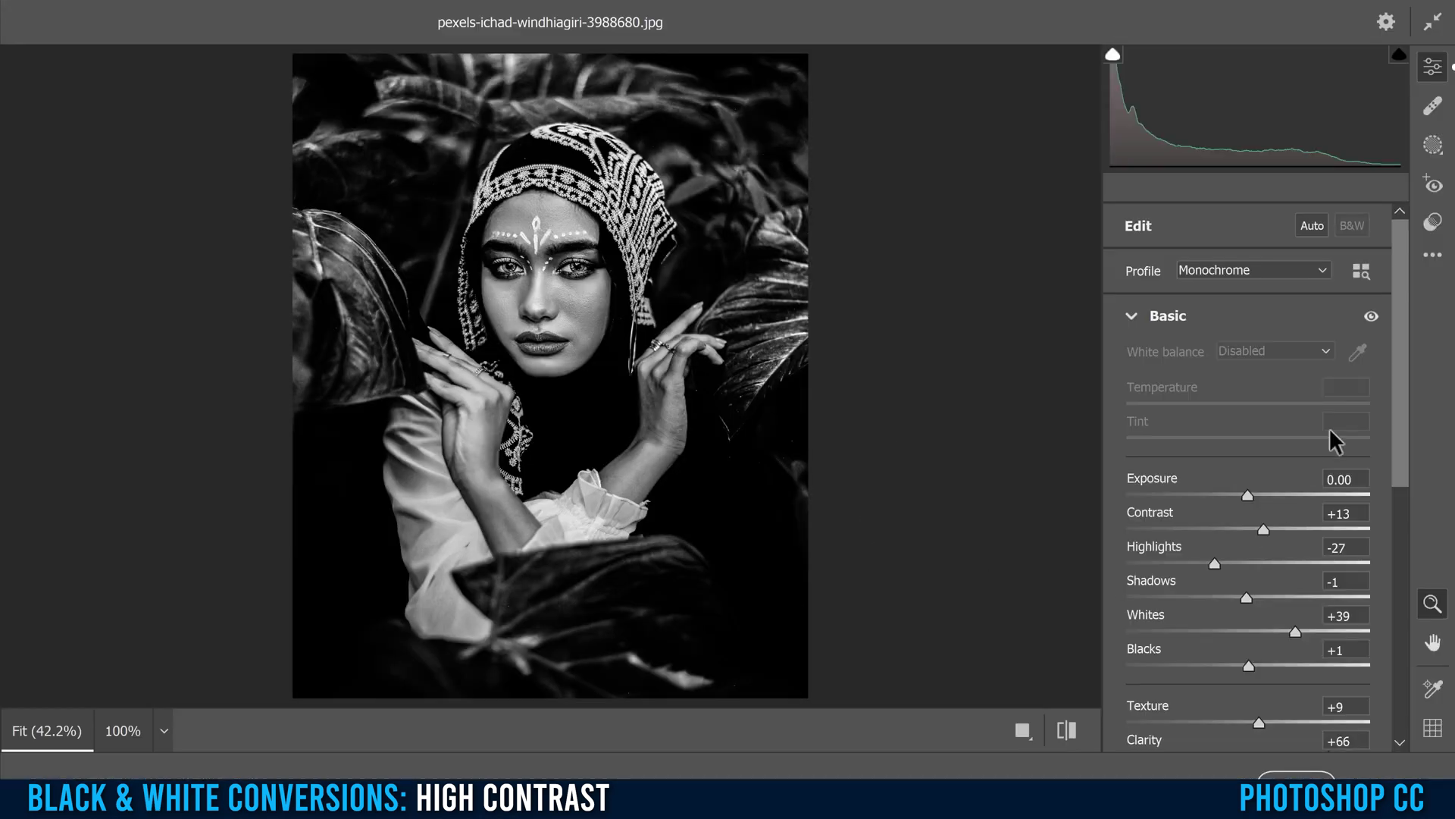
{"action": "left_click_drag", "start_coordinate": [1399, 381], "coordinate": [1397, 448]}
{"action": "mouse_move", "coordinate": [1331, 624]}
{"action": "left_mouse_down"}
{"action": "mouse_move", "coordinate": [1253, 621]}
{"action": "mouse_move", "coordinate": [1314, 622]}
{"action": "left_mouse_up"}
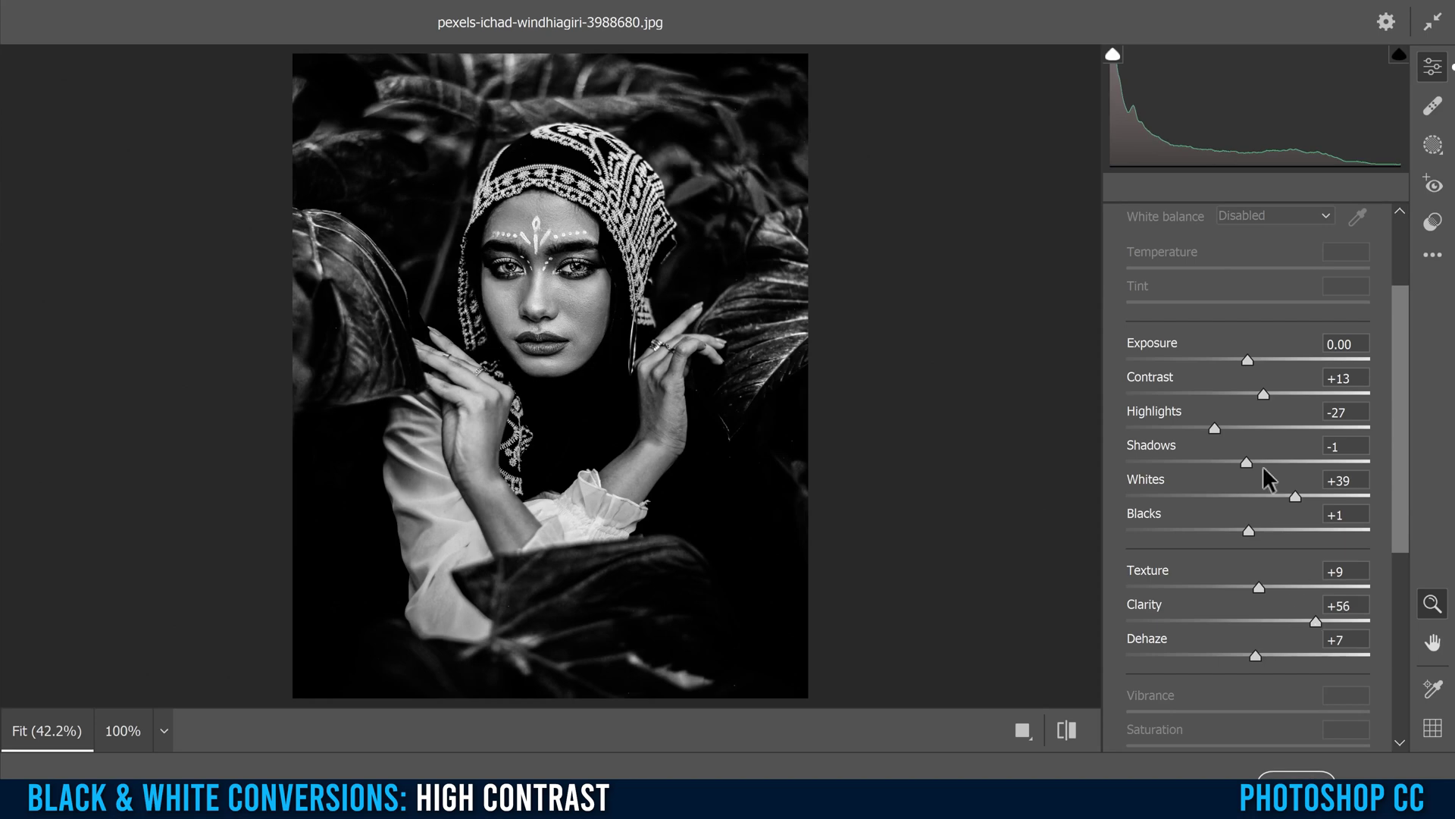
{"action": "mouse_move", "coordinate": [1247, 463]}
{"action": "left_mouse_down"}
{"action": "mouse_move", "coordinate": [1281, 467]}
{"action": "mouse_move", "coordinate": [1256, 464]}
{"action": "left_mouse_up"}
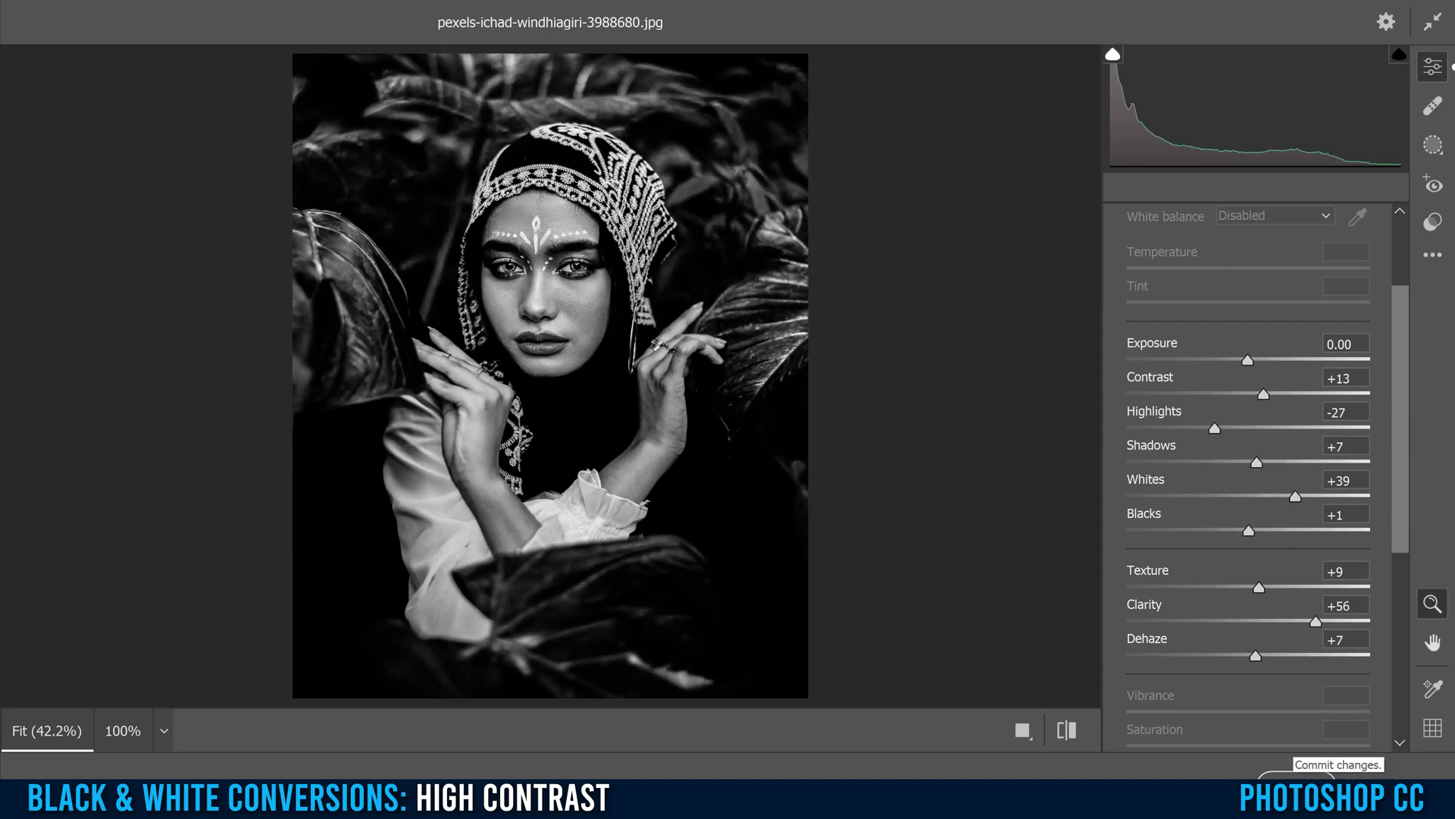
{"action": "left_click", "coordinate": [1296, 781]}
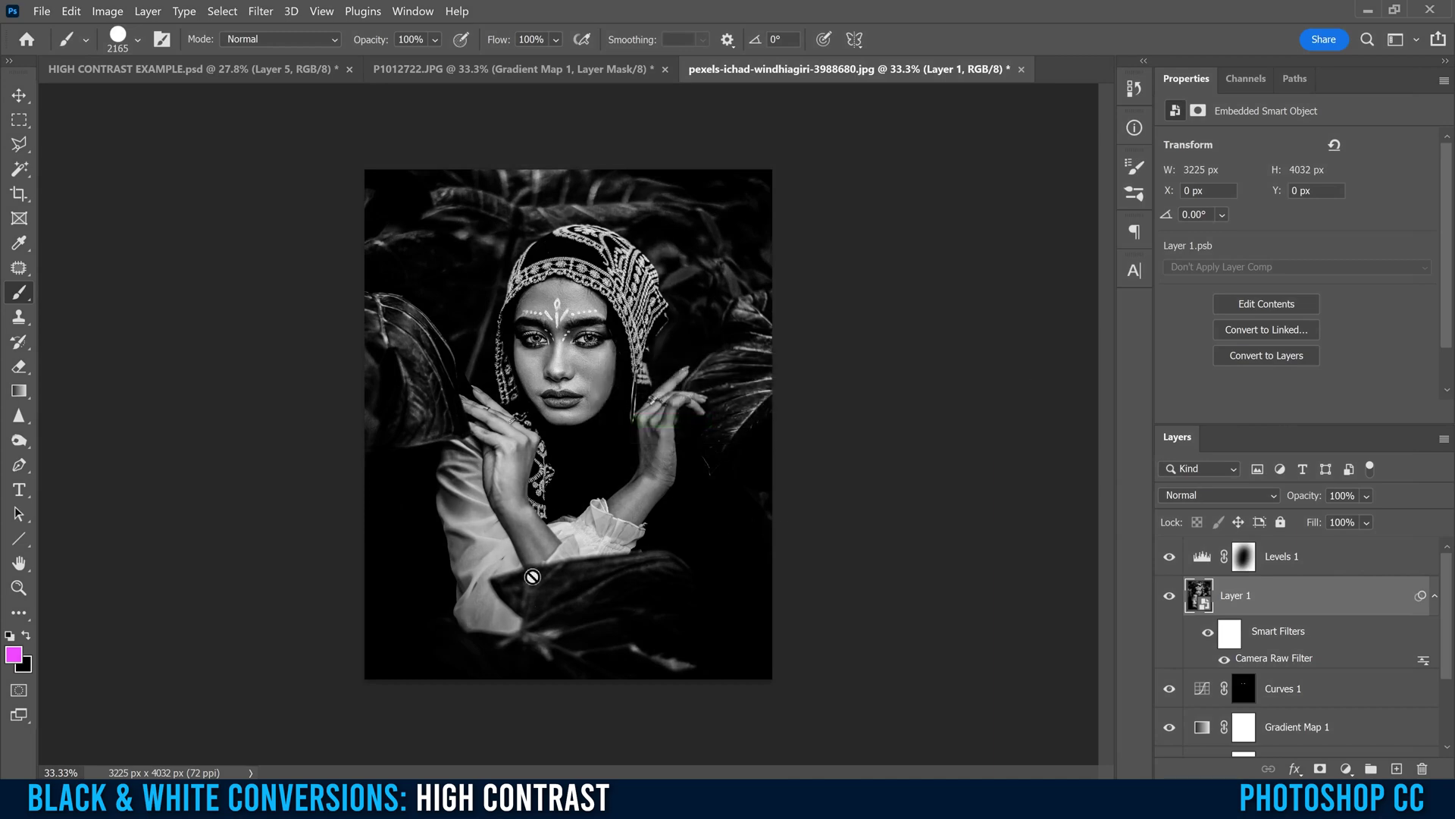